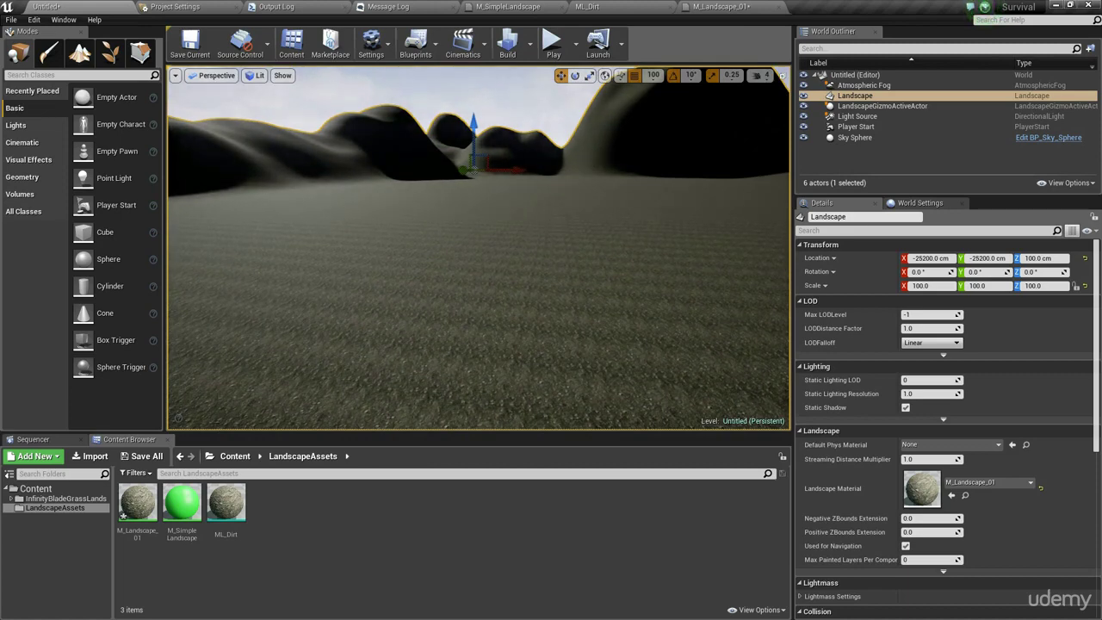
Step: Open the ML_Dirt material function and move the dirt colour Texture Sample node slightly aside
right_click_drag(416, 181, 472, 176)
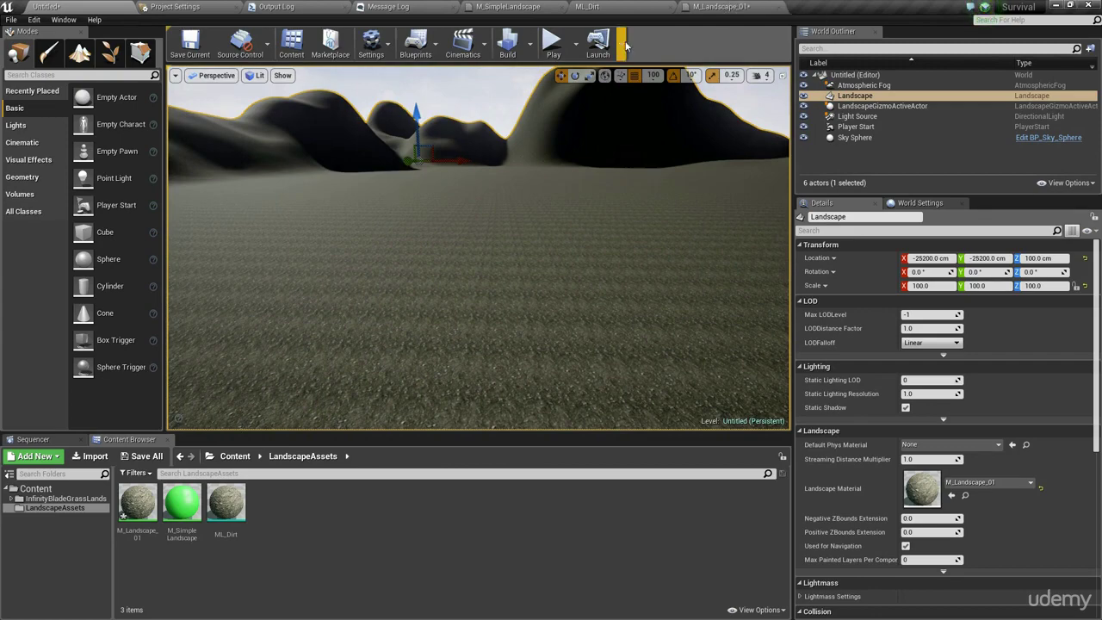
left_click(607, 10)
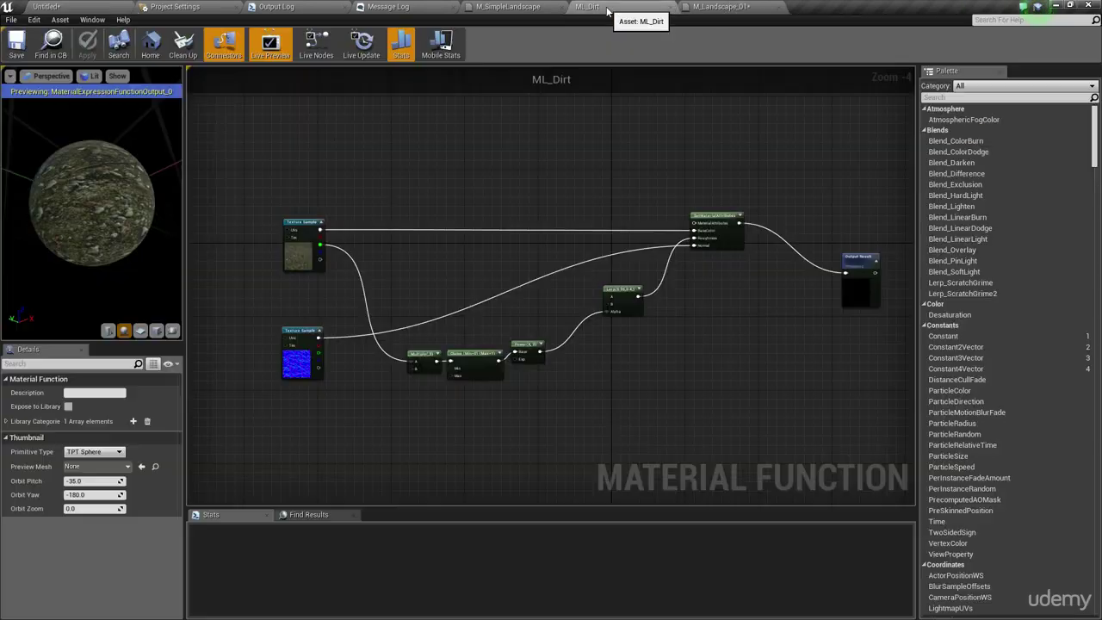
left_click_drag(737, 152, 305, 388)
left_click(269, 417)
right_click_drag(269, 417, 394, 405)
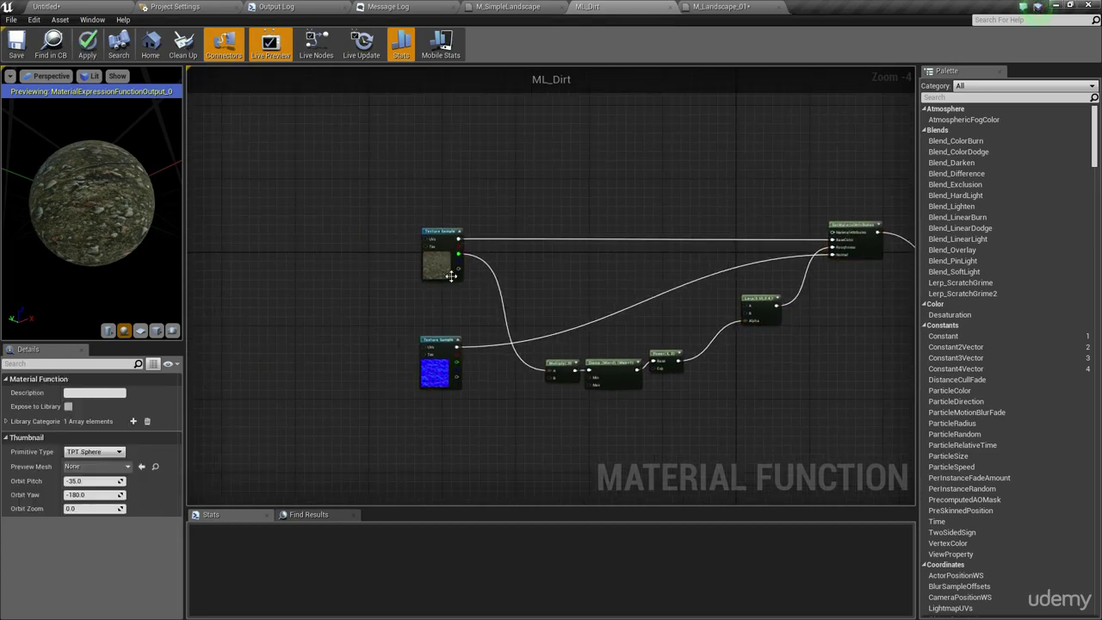
left_click(441, 274)
left_click_drag(438, 276, 446, 275)
left_click(412, 287)
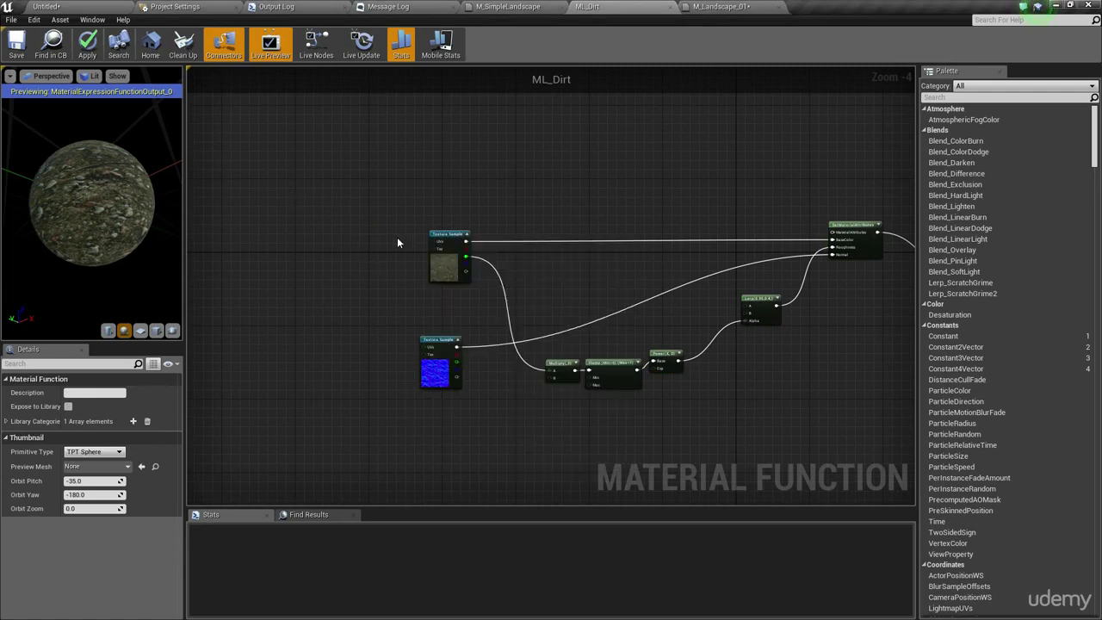
Step: Add a FunctionInput node to the ML_Dirt graph, placed in front of the dirt colour Texture Sample
scroll(397, 237, "up", 4)
right_click(337, 223)
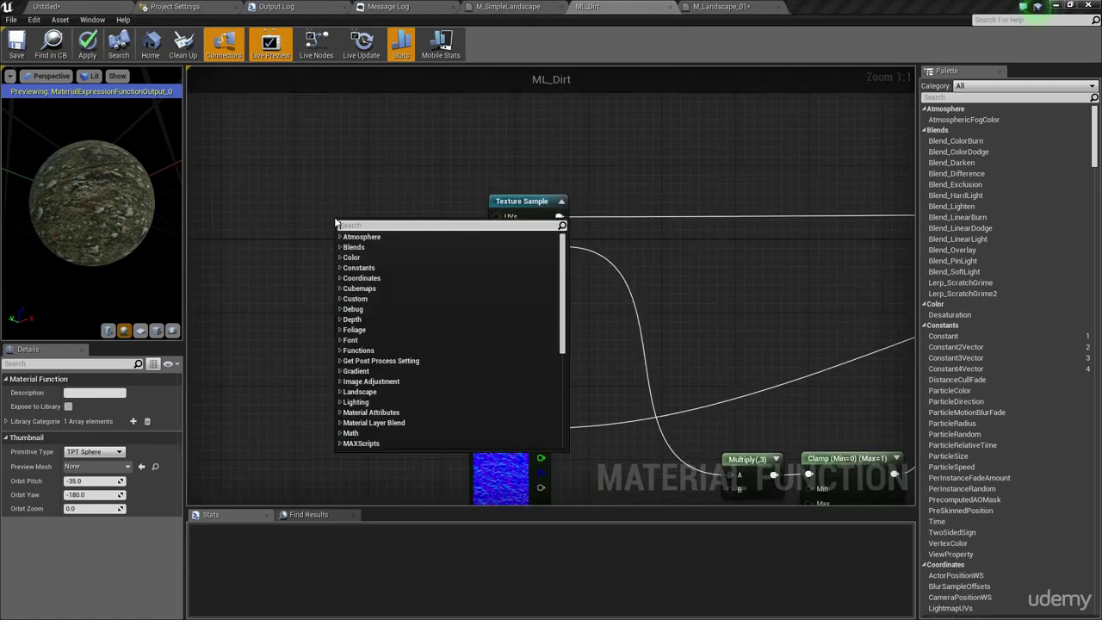
type("input")
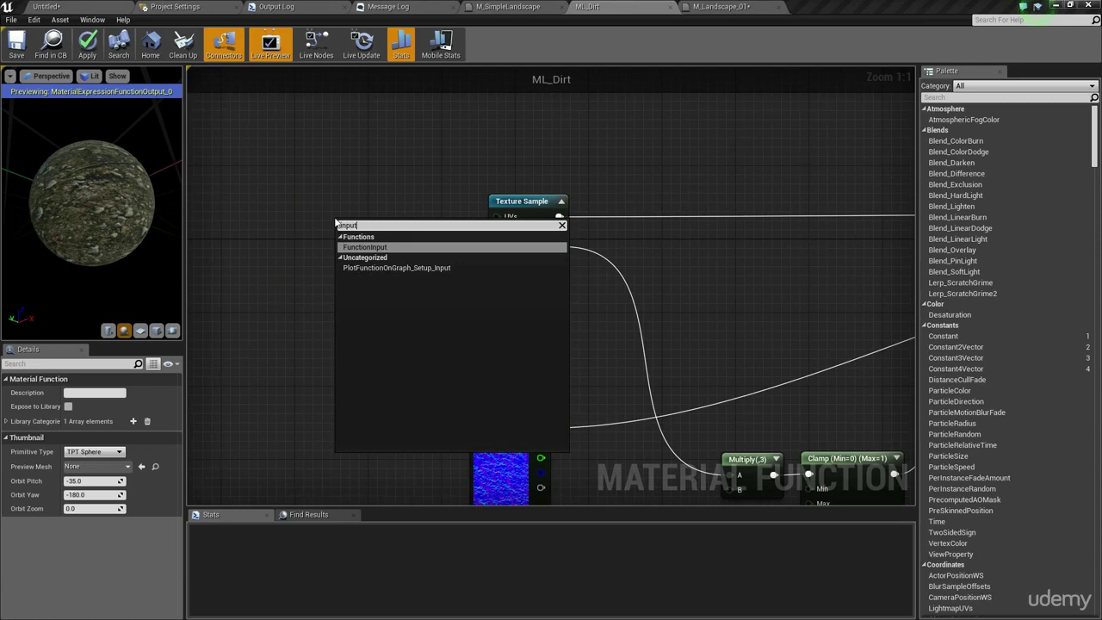
left_click(388, 249)
left_click_drag(388, 291, 352, 256)
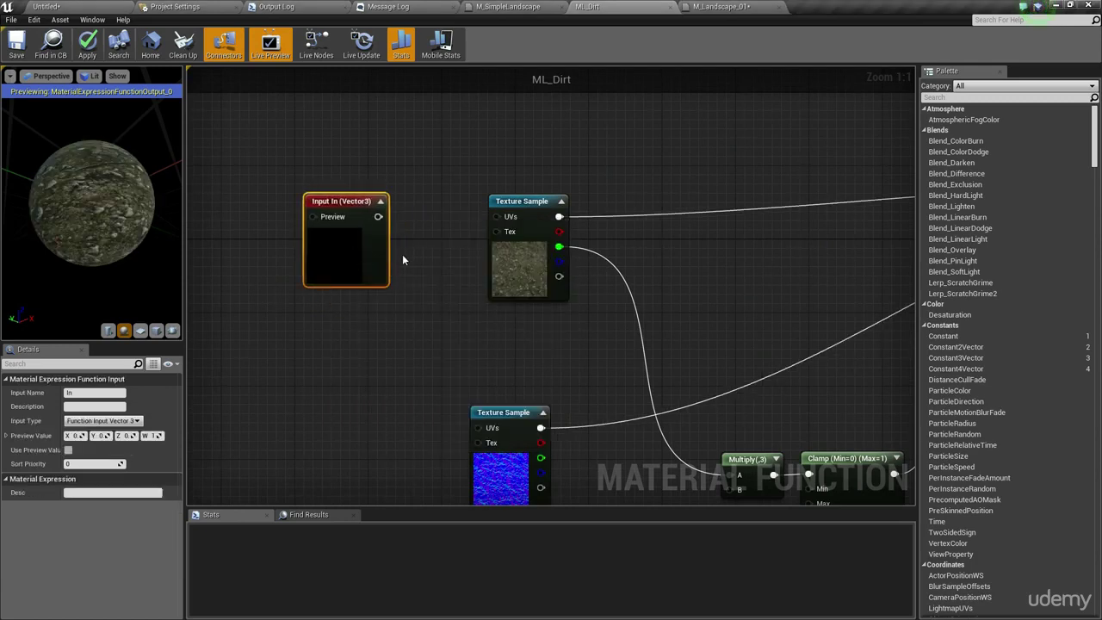
left_click(413, 372)
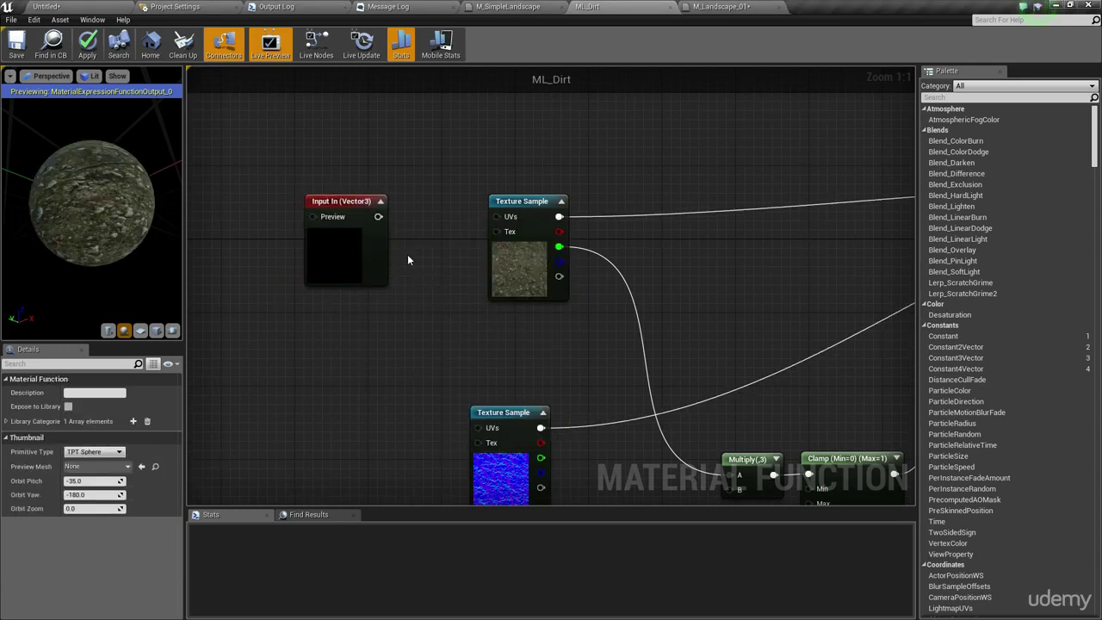
Step: Apply the ML_Dirt function and check its new input on the node in M_Landscape_01
left_click(87, 43)
left_click(720, 6)
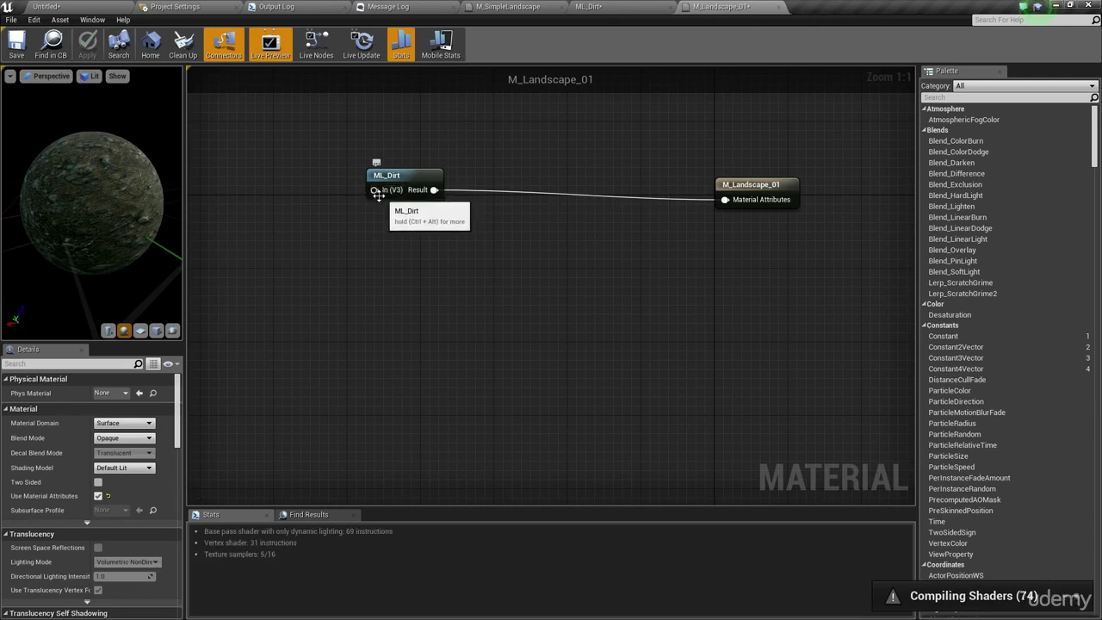
left_click(616, 6)
Step: Set the function input's type to Function Input Vector 2 and name it CloseUVs
left_click(353, 254)
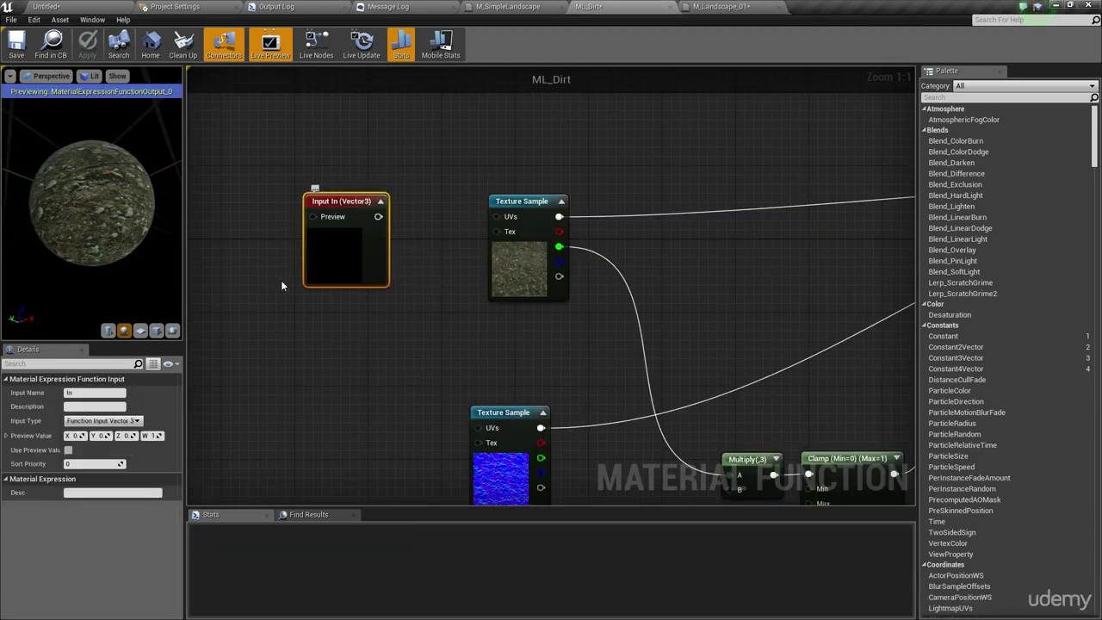
left_click(133, 420)
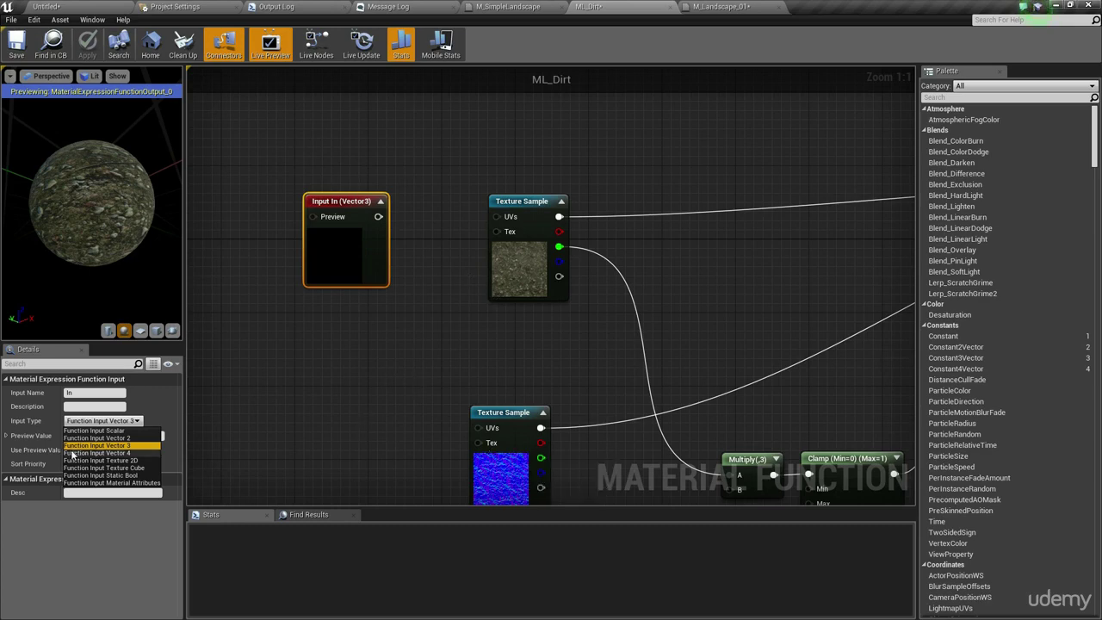
left_click(96, 437)
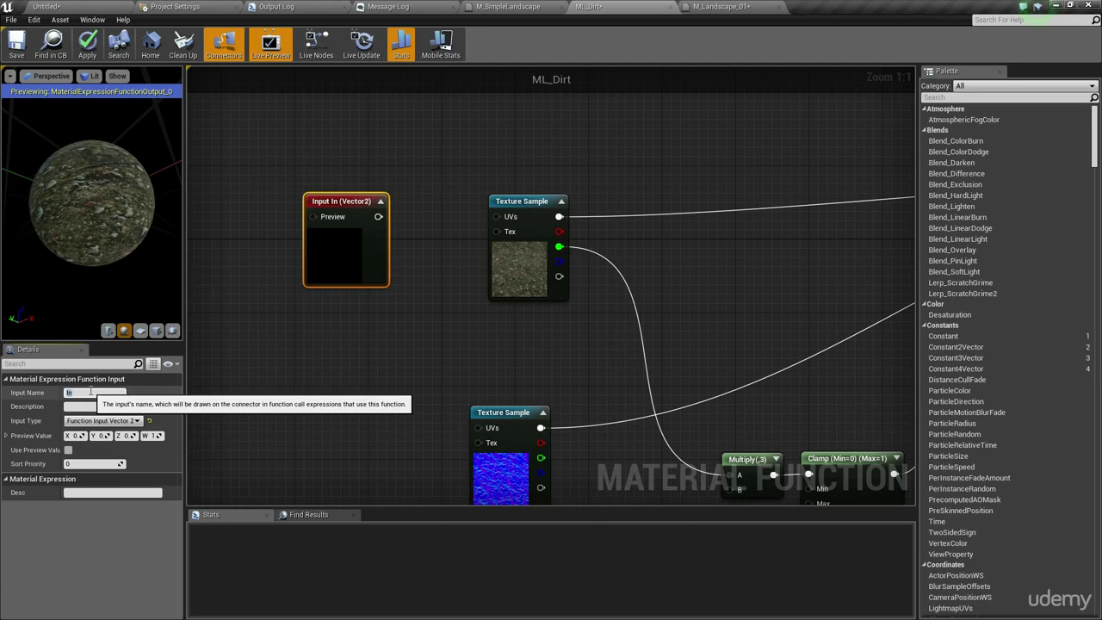
type("Close")
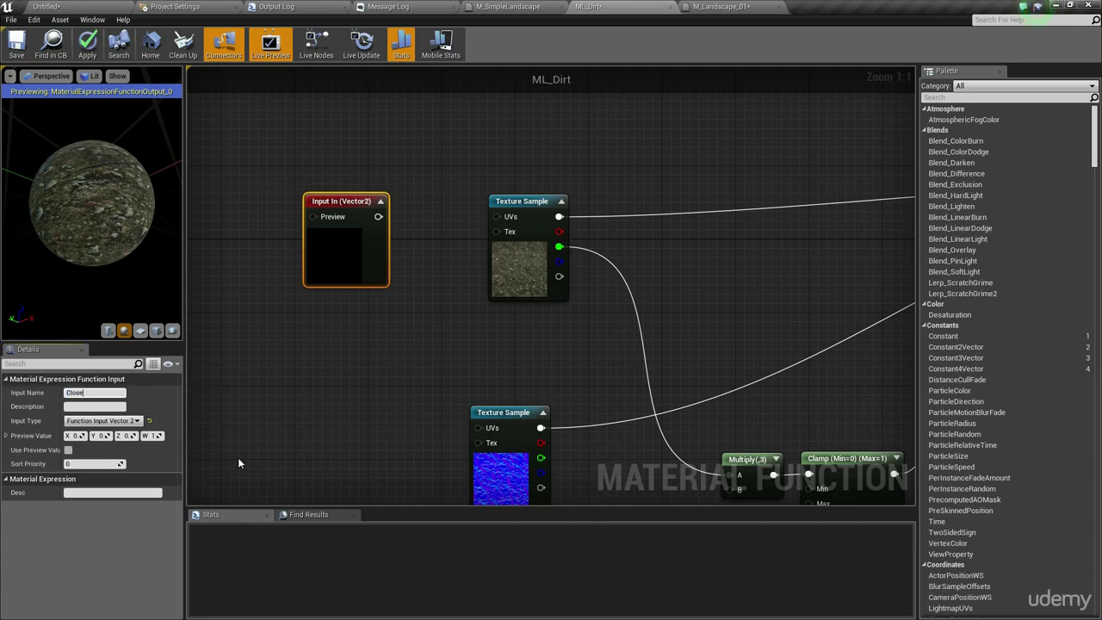
type("UVs")
key("Return")
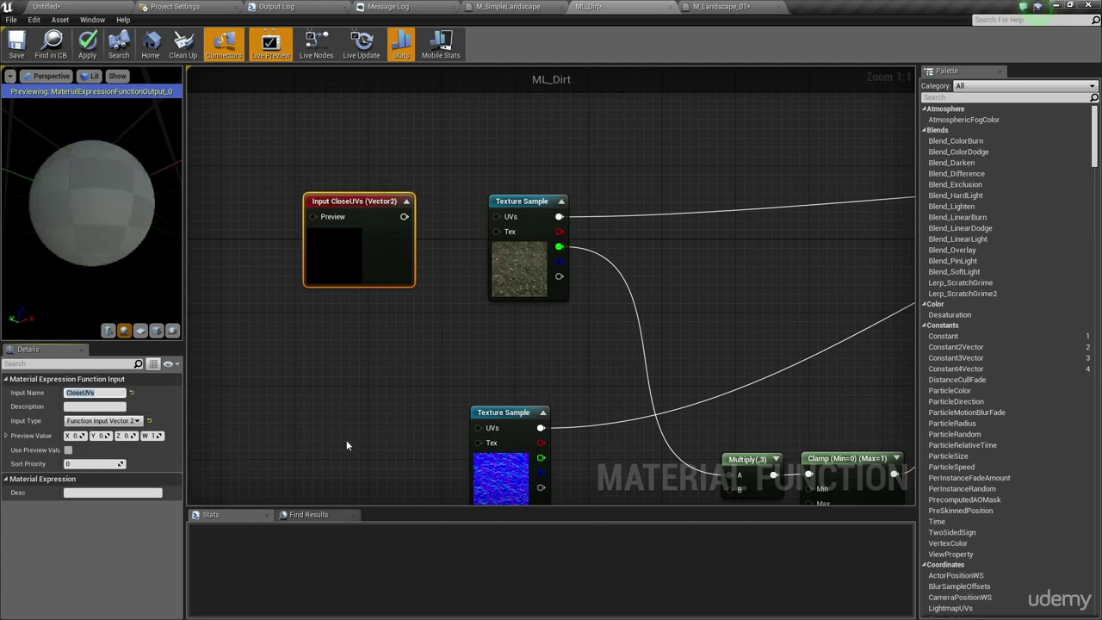
Step: Connect the CloseUVs input to the UVs of both Texture Samples and place its node midway between them
left_click(370, 366)
right_click_drag(401, 349, 418, 311)
left_click_drag(516, 179, 421, 180)
left_click_drag(504, 391, 421, 181)
left_click_drag(380, 241, 364, 307)
left_click(367, 333)
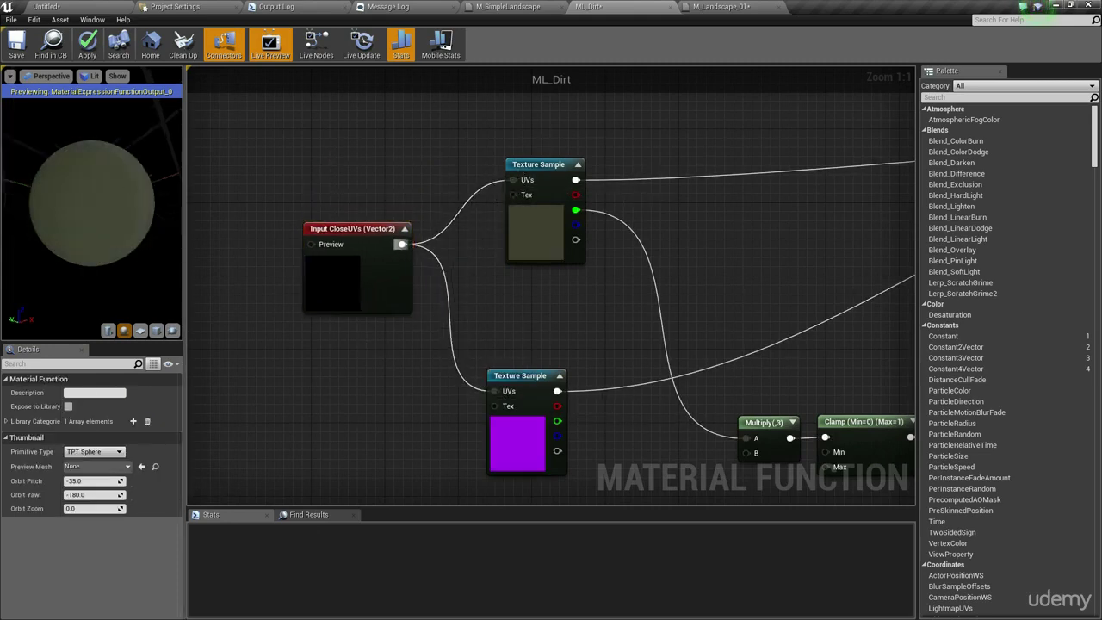
Step: Add a LandscapeCoords node and connect it to the Preview pin of the CloseUVs input
right_click_drag(333, 276, 558, 280)
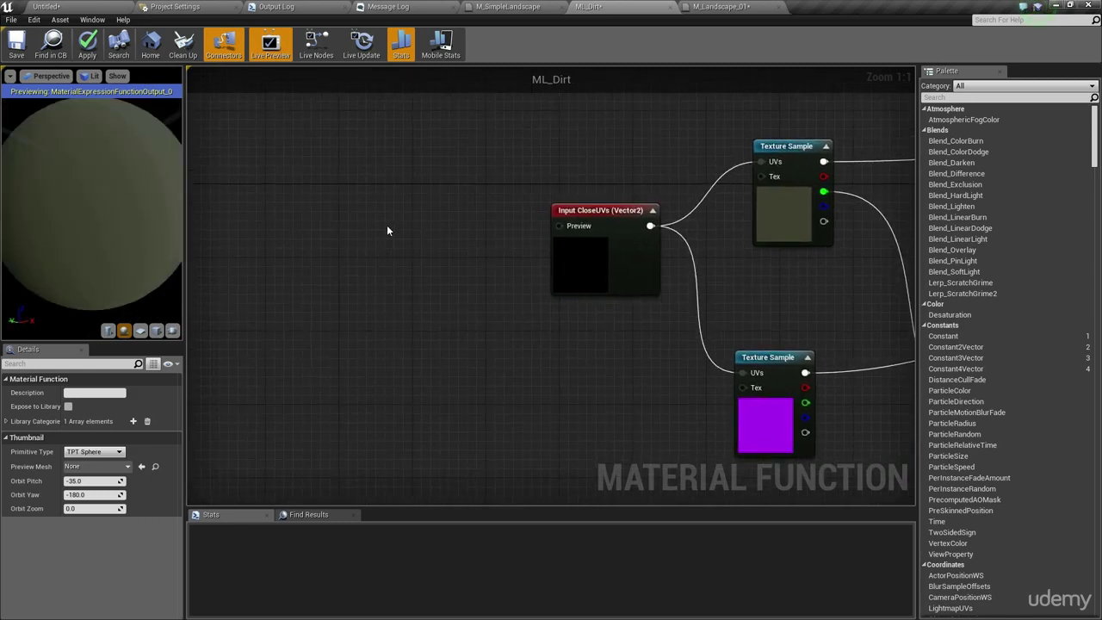
right_click(337, 196)
type("lan")
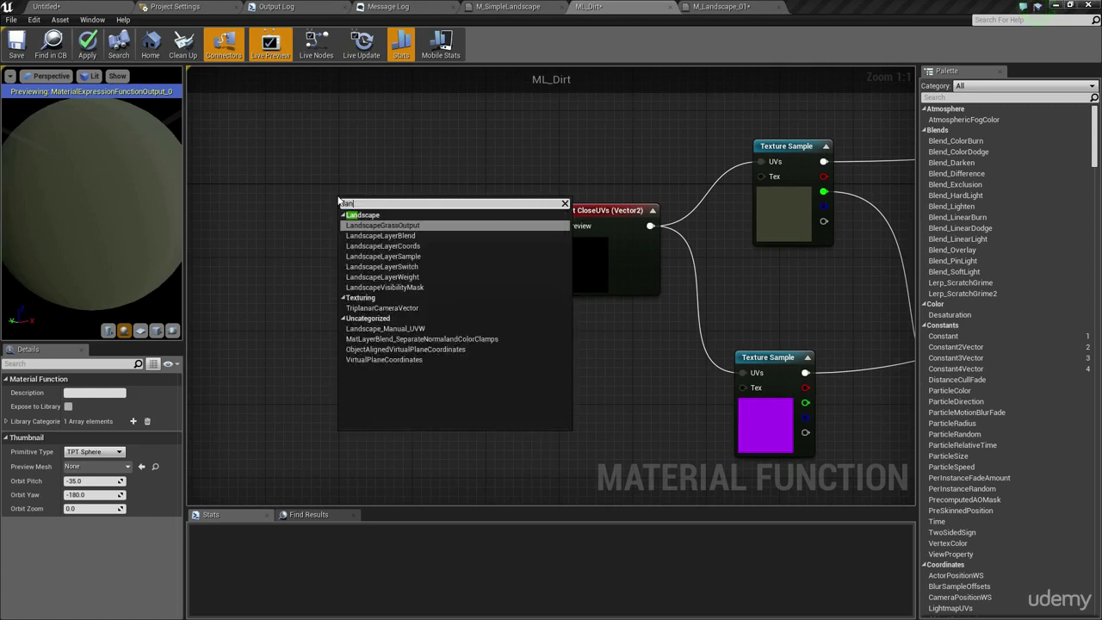
type("dscape coords")
key("Return")
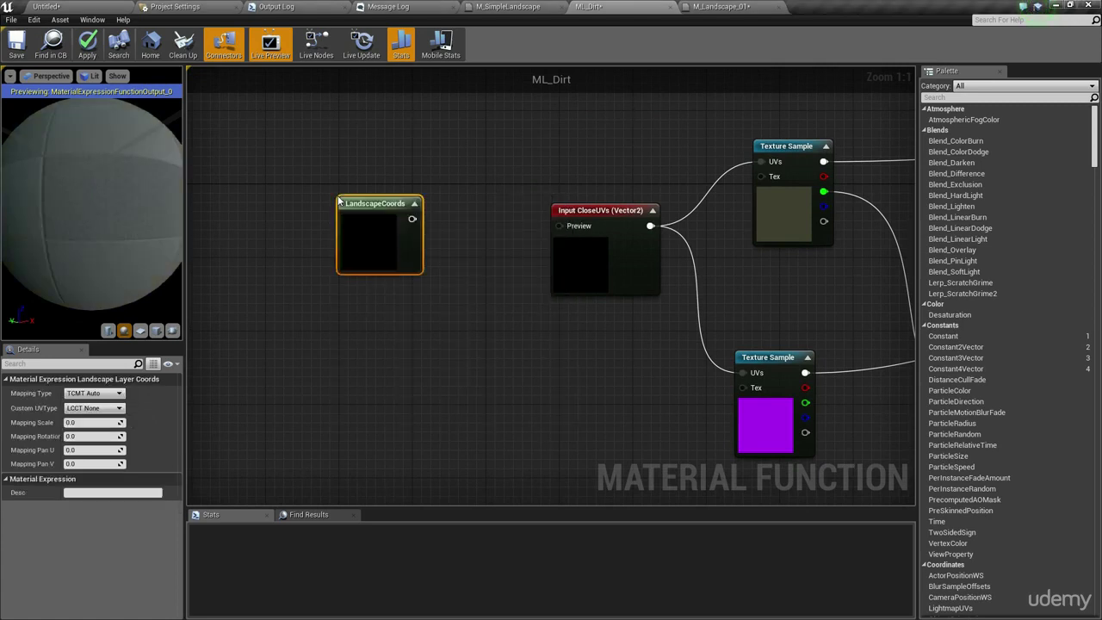
left_click_drag(558, 226, 413, 220)
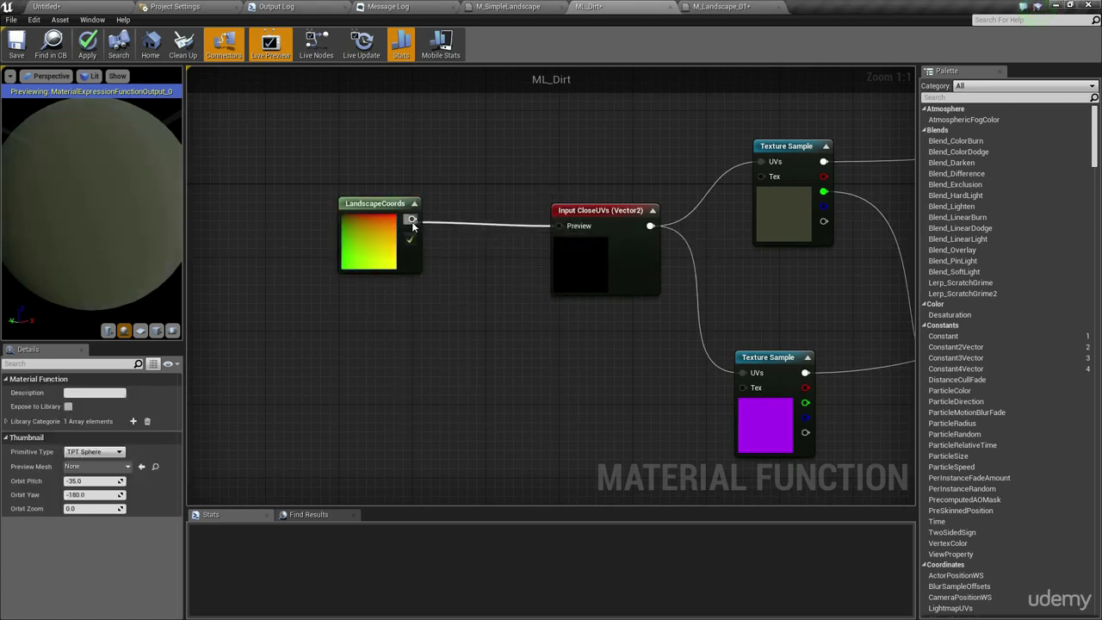
right_click_drag(446, 284, 419, 286)
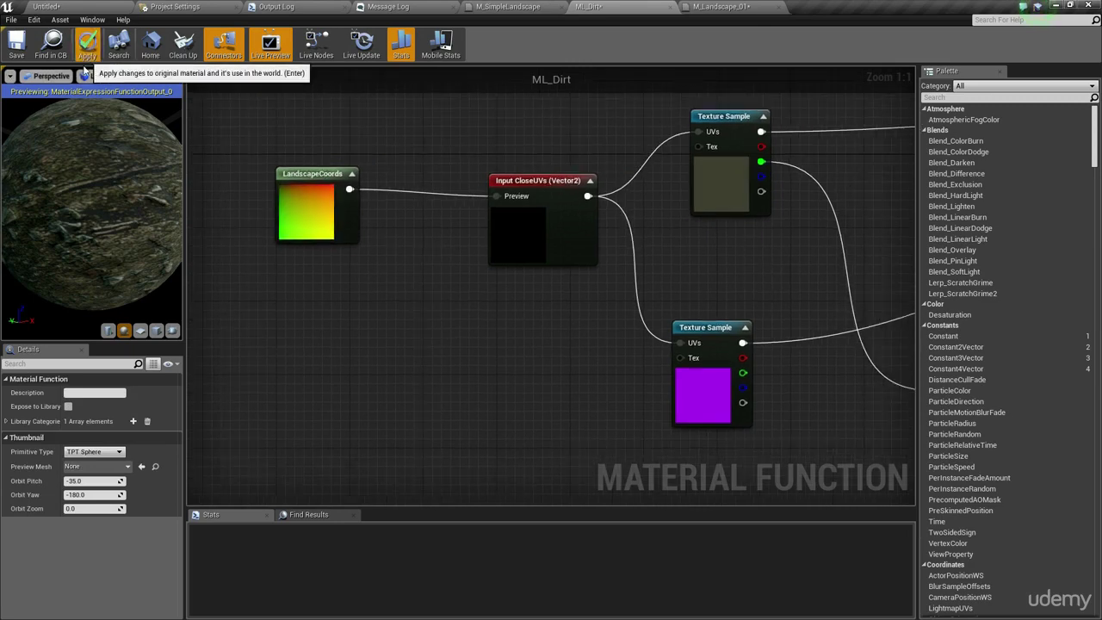
Step: Apply the CloseUVs changes, then align the ML_Dirt node in M_Landscape_01 with the material output node
left_click(87, 43)
left_click(94, 6)
left_click(722, 6)
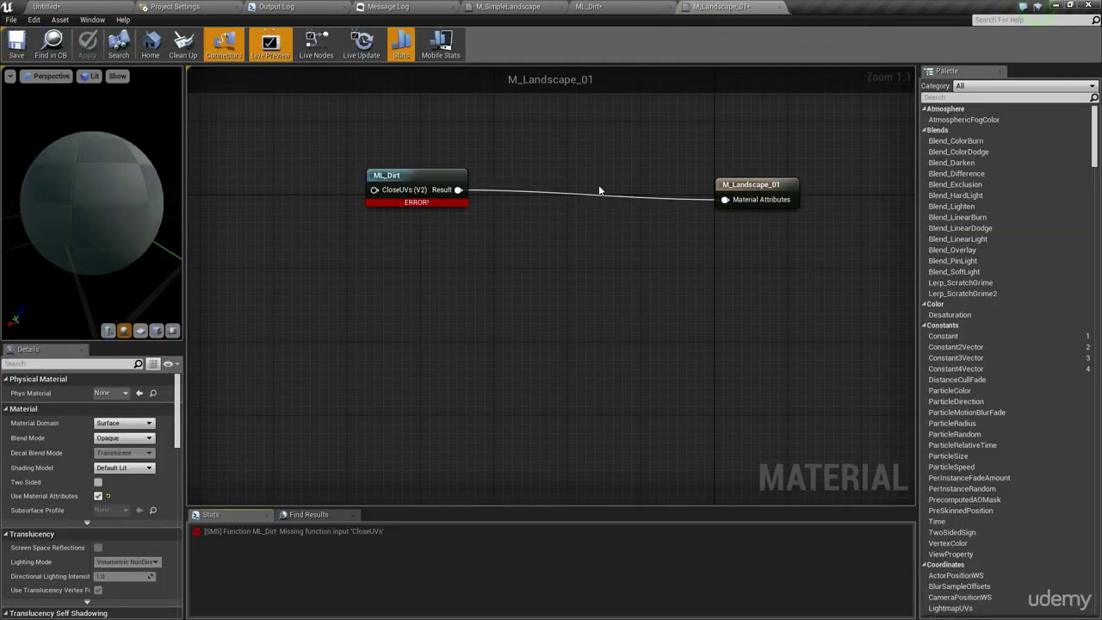
left_click(446, 185)
left_click(565, 273)
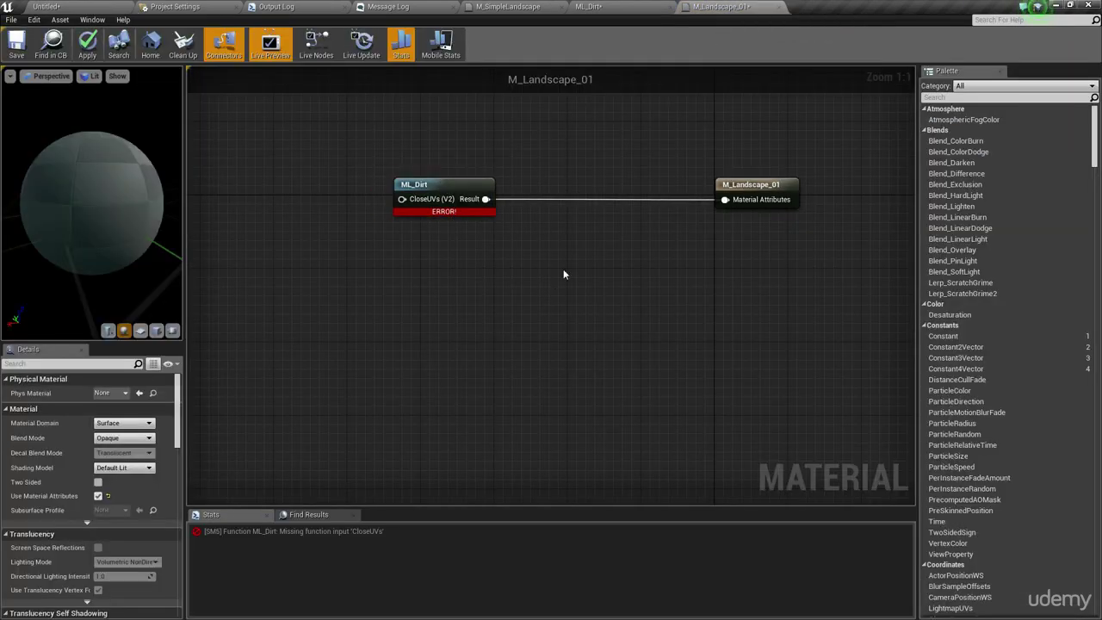
Step: Examine the ML_Dirt graph's connections and the properties of the CloseUVs and LandscapeCoords nodes
left_click(614, 6)
scroll(623, 226, "down", 5)
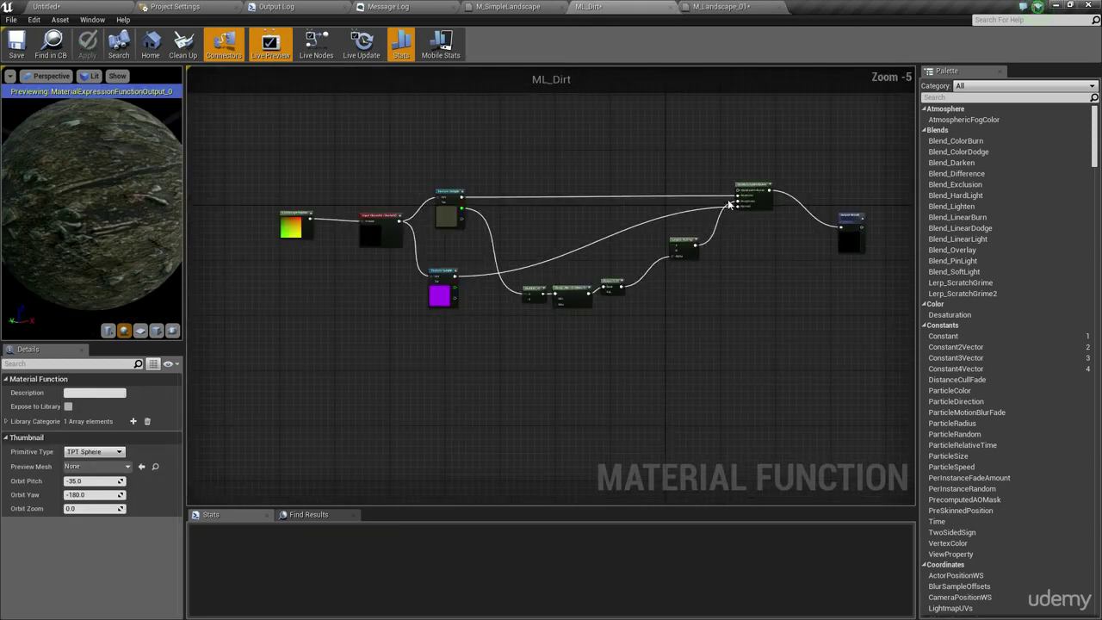
right_click_drag(728, 205, 746, 212)
left_click_drag(856, 118, 267, 366)
scroll(341, 213, "up", 5)
left_click(379, 301)
right_click_drag(379, 301, 423, 237)
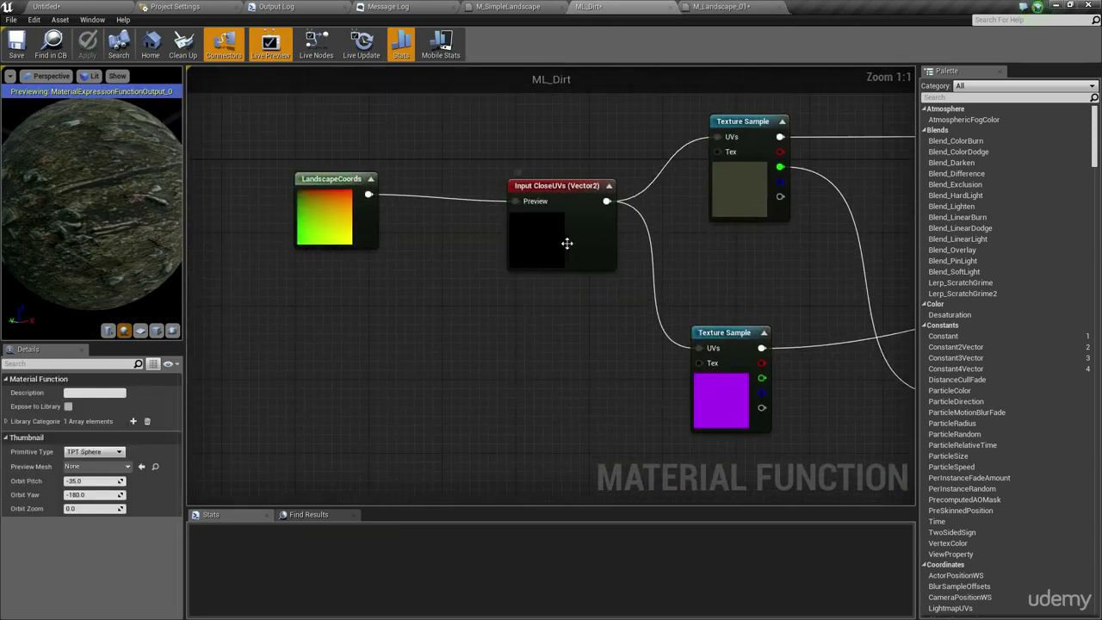
left_click(567, 244)
left_click(307, 224)
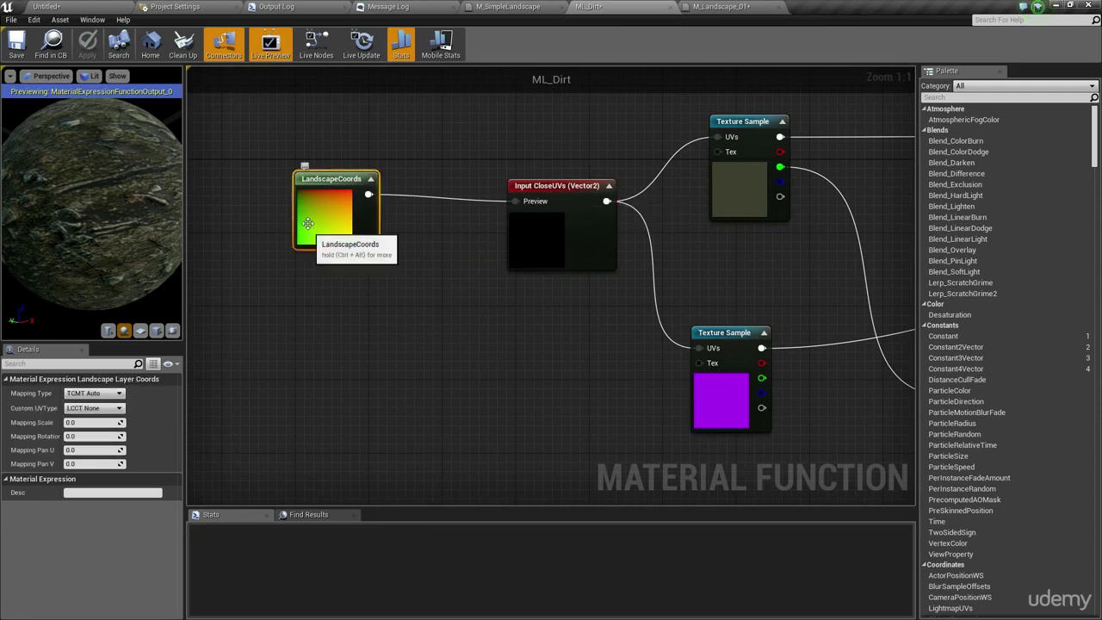
left_click(431, 307)
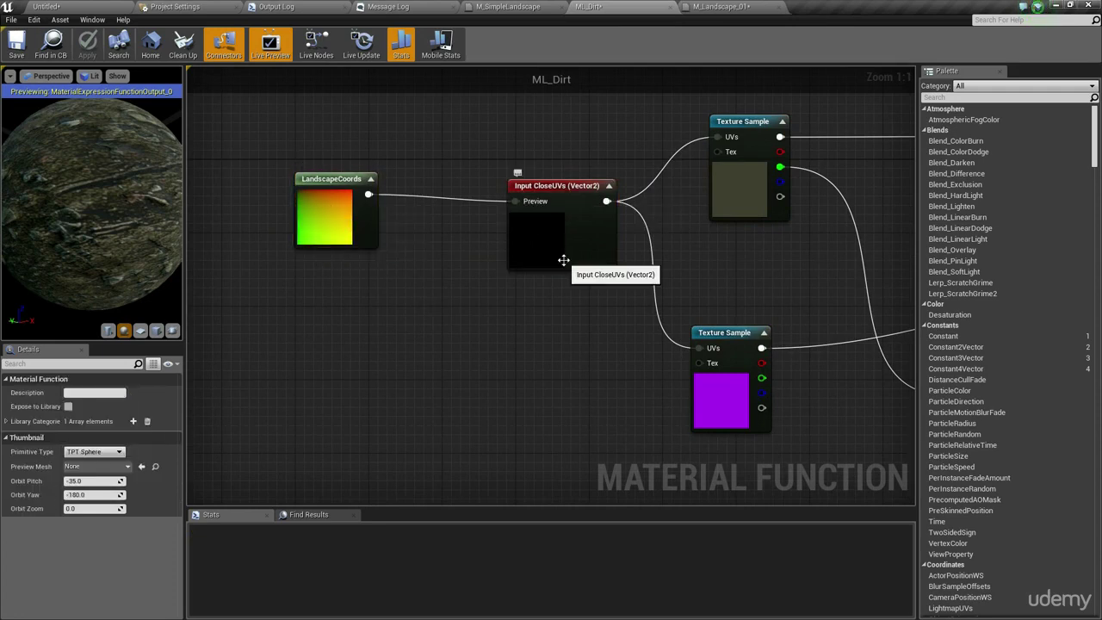
Step: Enable Use Preview Value as Default on the CloseUVs function input
left_click(563, 260)
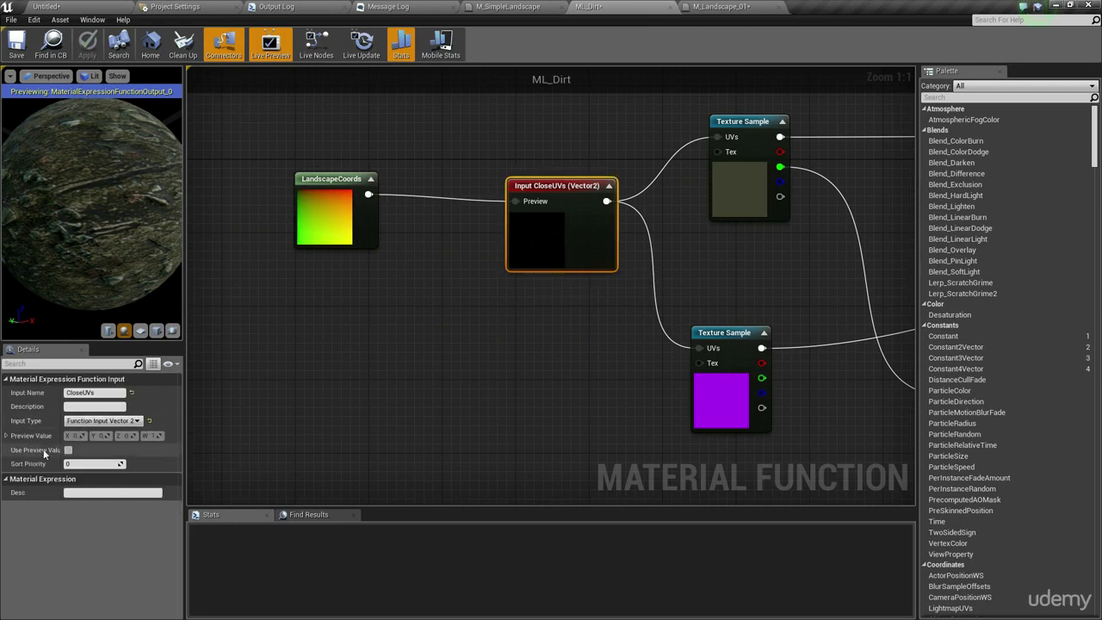
left_click_drag(62, 406, 95, 407)
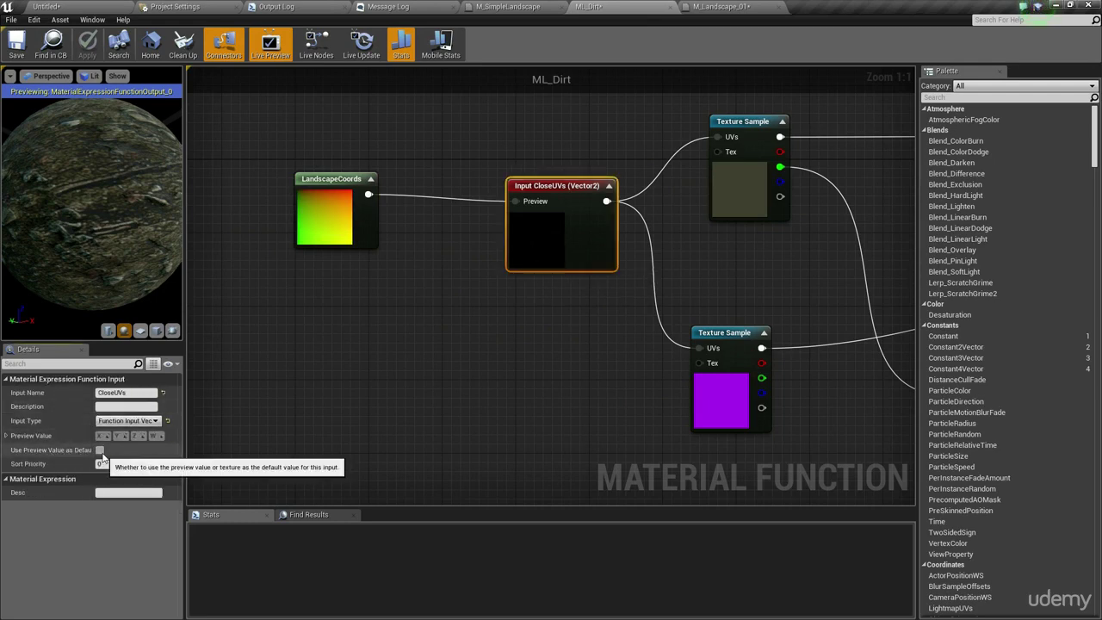
left_click(100, 450)
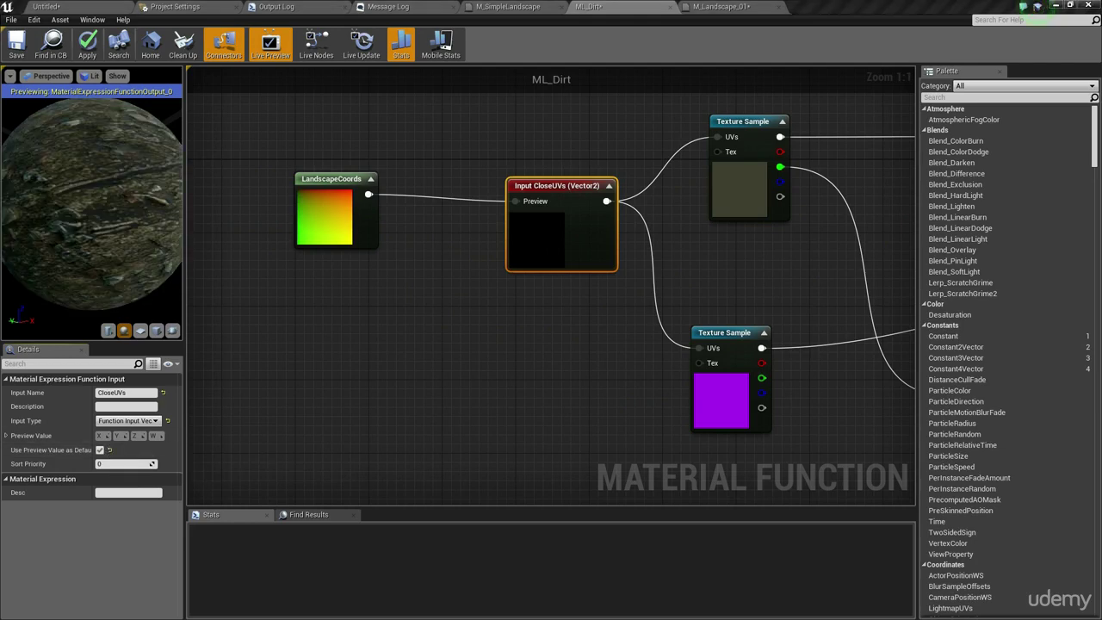
left_click(305, 124)
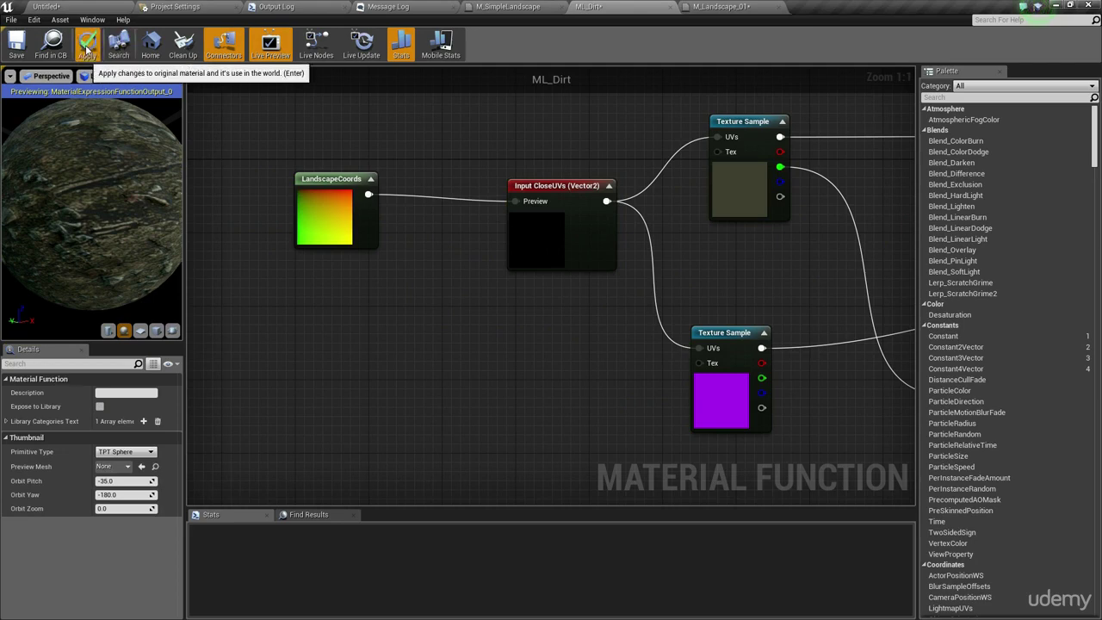
Step: Apply the default-value change to ML_Dirt and inspect the landscape in the level viewport
left_click(87, 43)
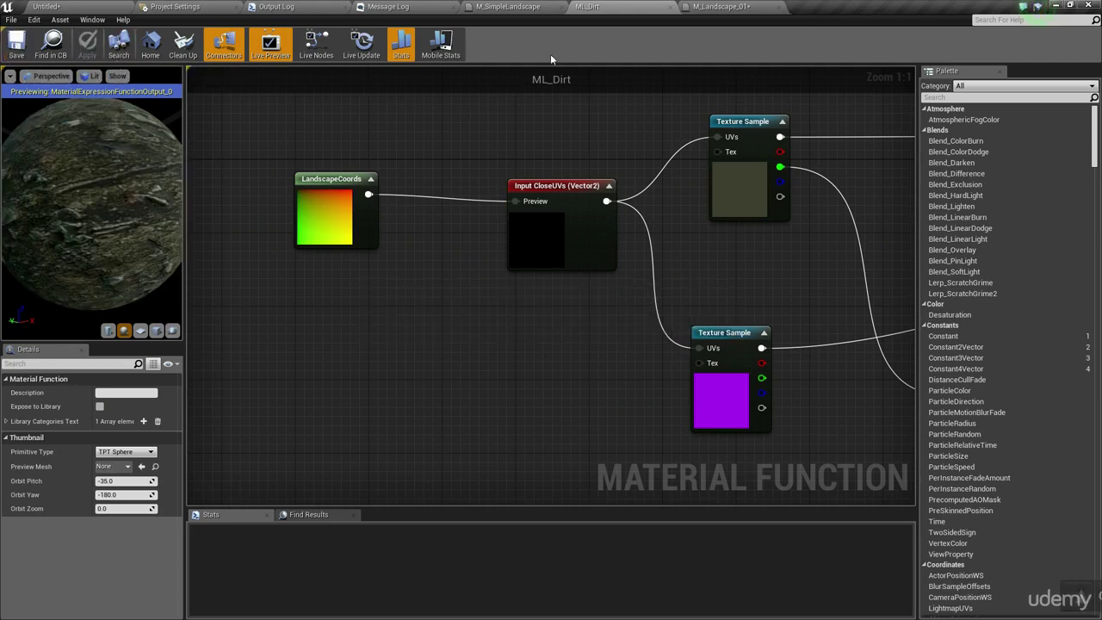
left_click(713, 6)
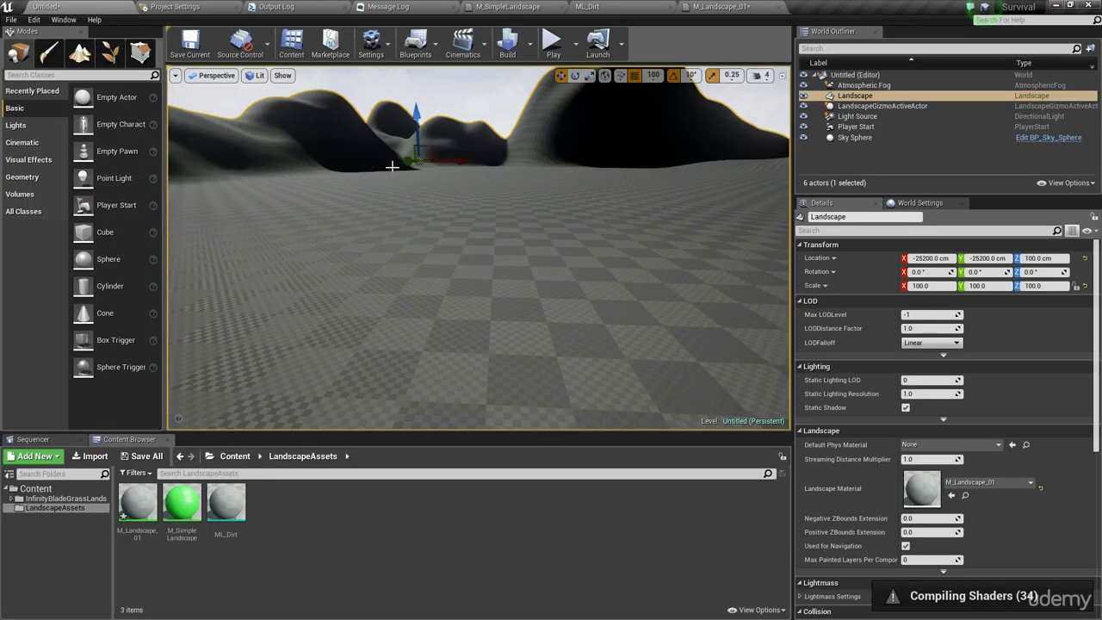
right_click_drag(396, 179, 465, 180)
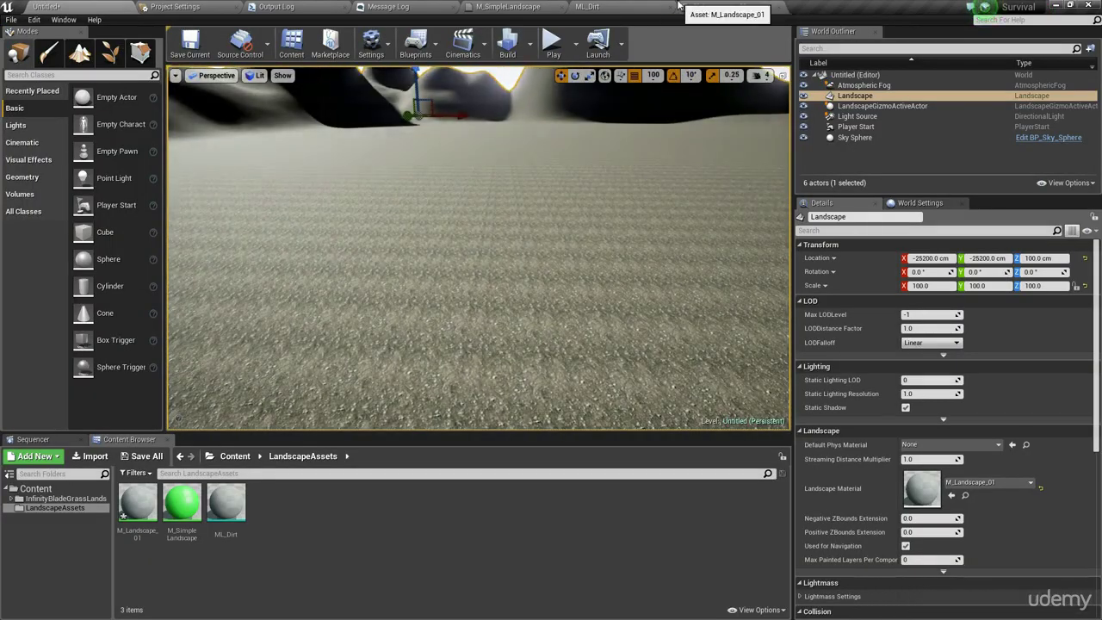
Step: Move the ML_Dirt node in the M_Landscape_01 graph closer to the material output node
left_click(689, 6)
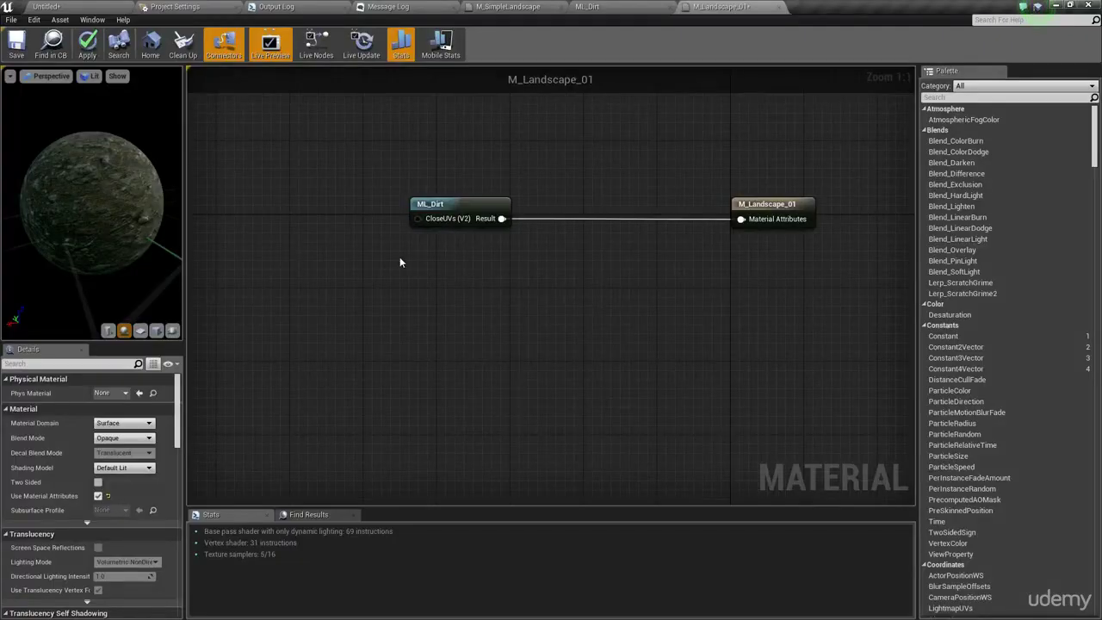
right_click_drag(400, 262, 389, 298)
left_click_drag(461, 242, 594, 243)
left_click(440, 274)
right_click_drag(440, 273, 574, 287)
Step: Add a LandscapeCoords node to the M_Landscape_01 graph and connect it to ML_Dirt's CloseUVs input
right_click(452, 247)
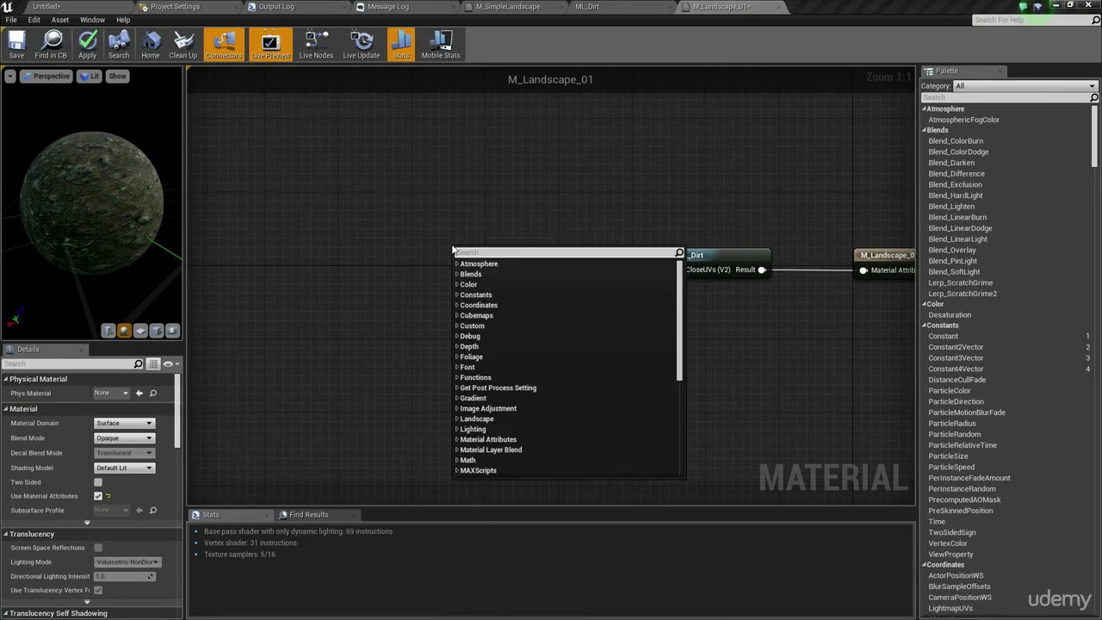
type("landscape co")
key("Return")
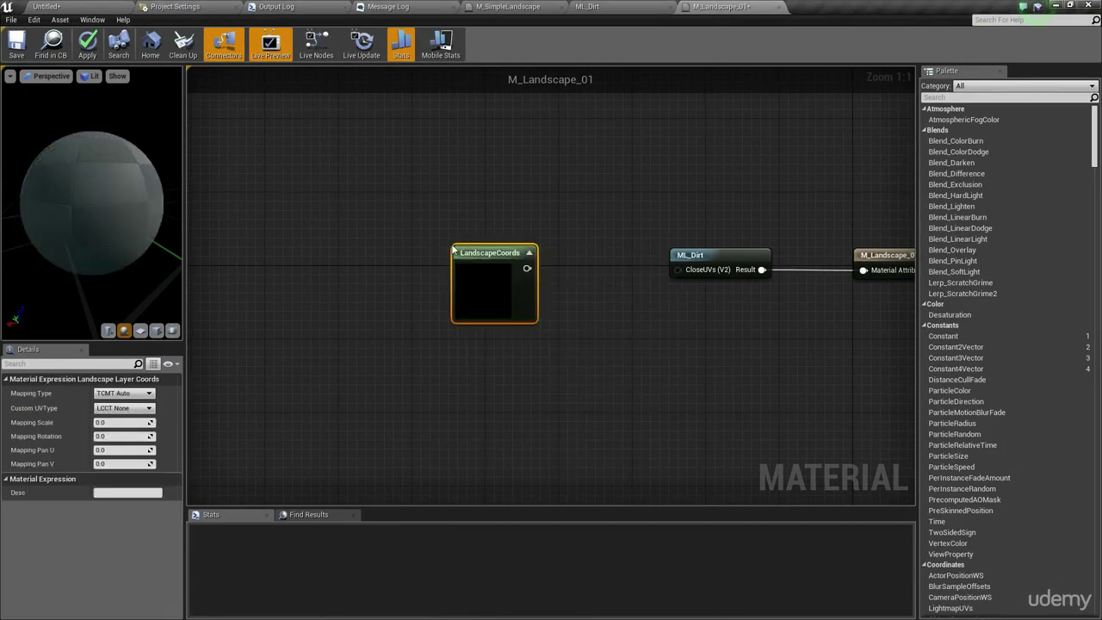
left_click_drag(678, 270, 527, 269)
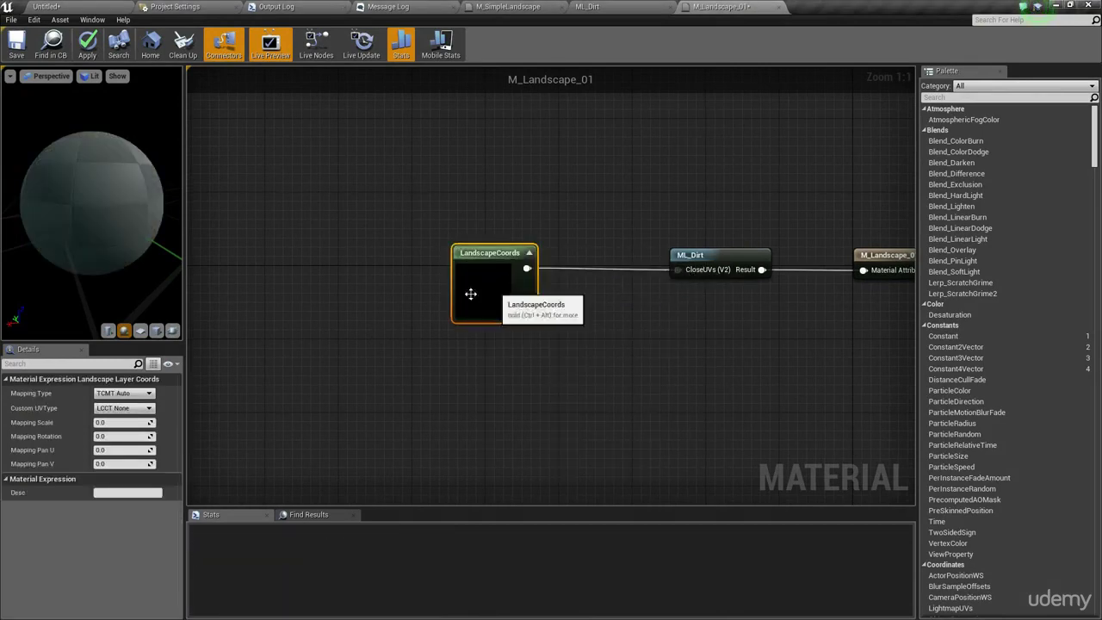
Step: Set the new LandscapeCoords node's Mapping Scale to 12
left_click(115, 422)
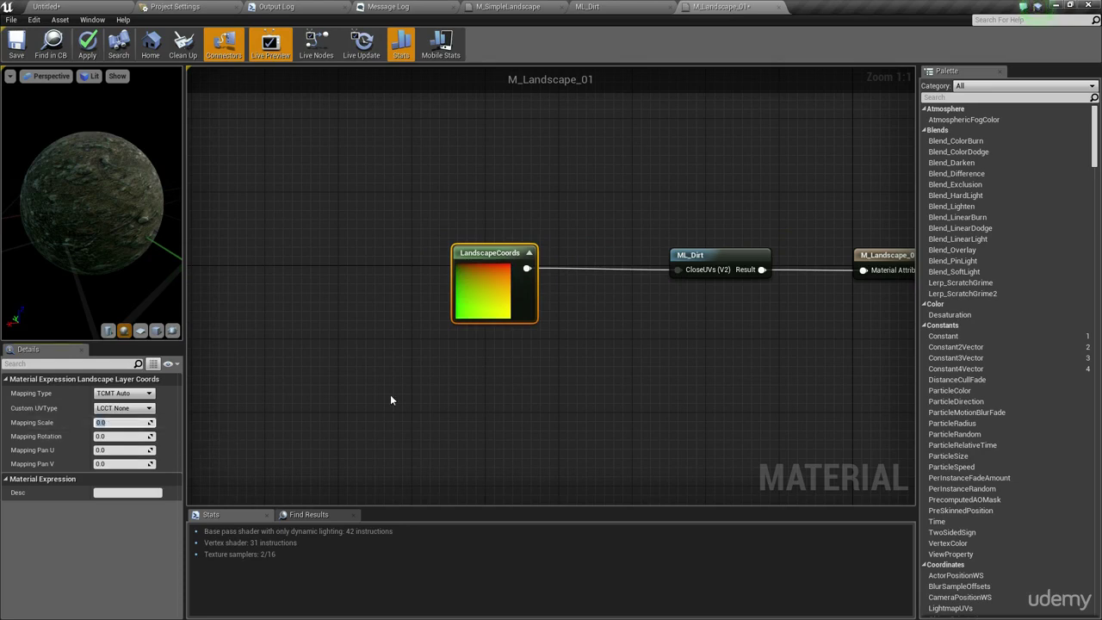
type("12")
key("Return")
left_click(328, 178)
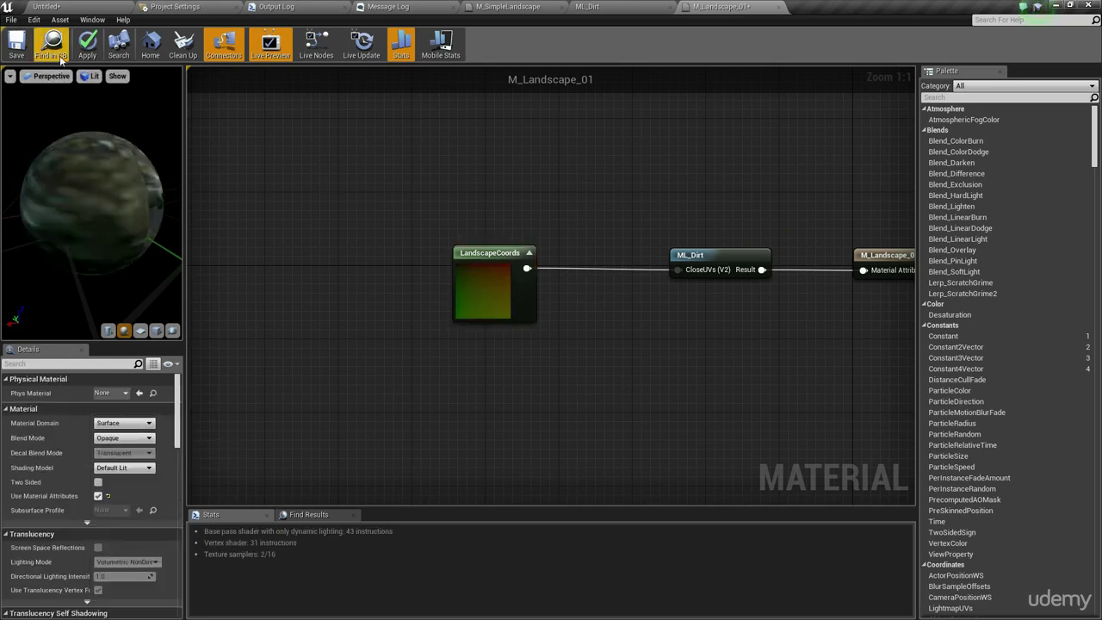
Step: Apply the M_Landscape_01 changes and inspect the dirt tiling on the landscape from near and far in the level viewport
left_click(123, 6)
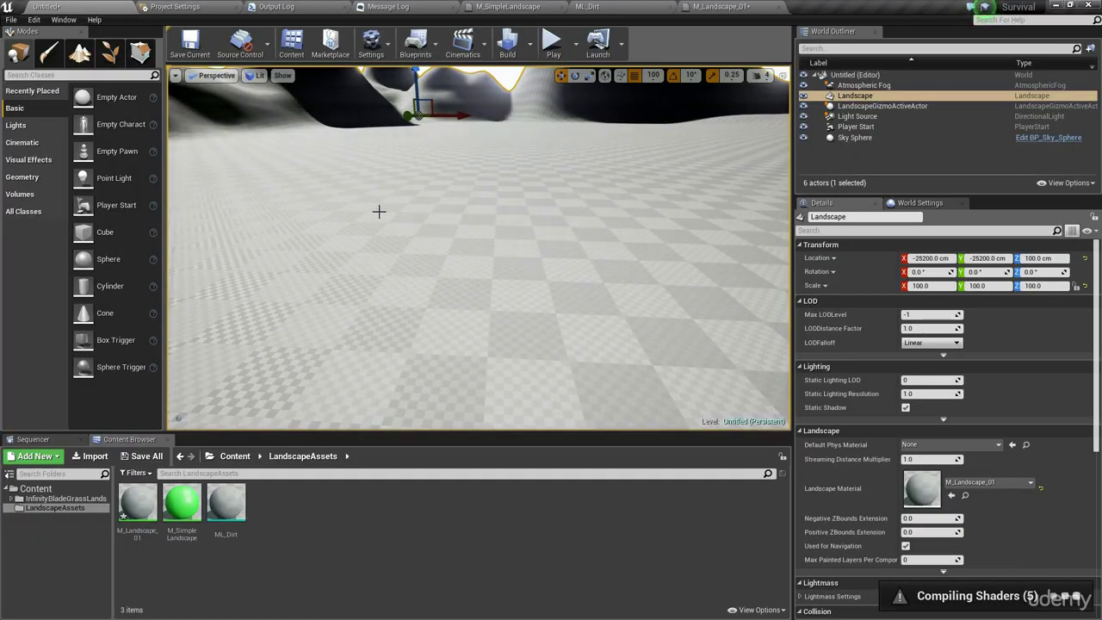
right_click_drag(379, 212, 580, 273)
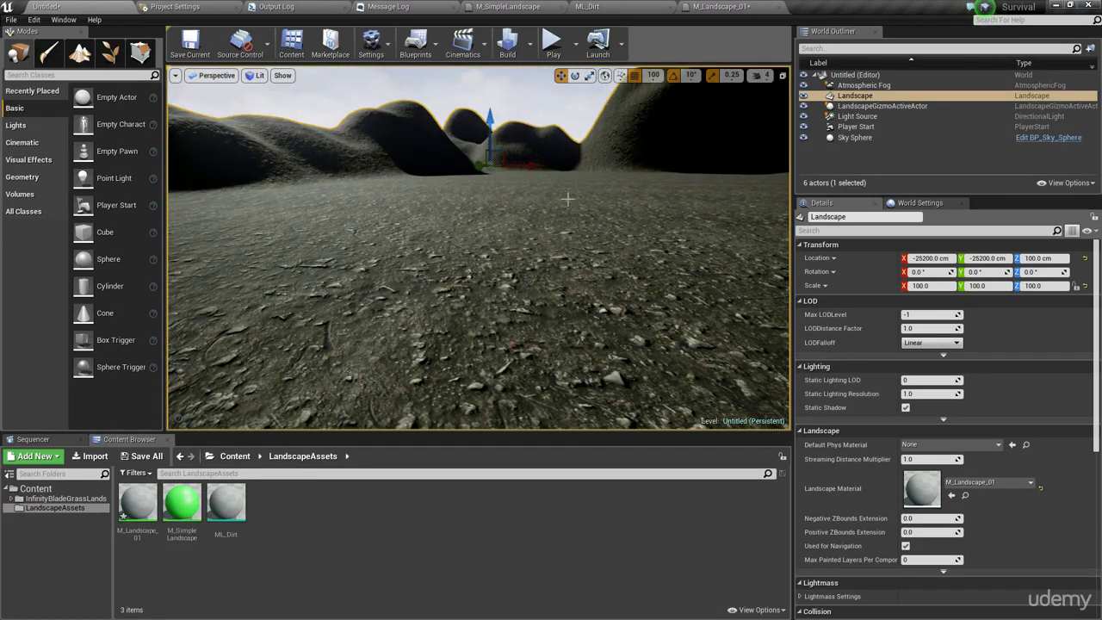
right_click_drag(479, 248, 258, 323)
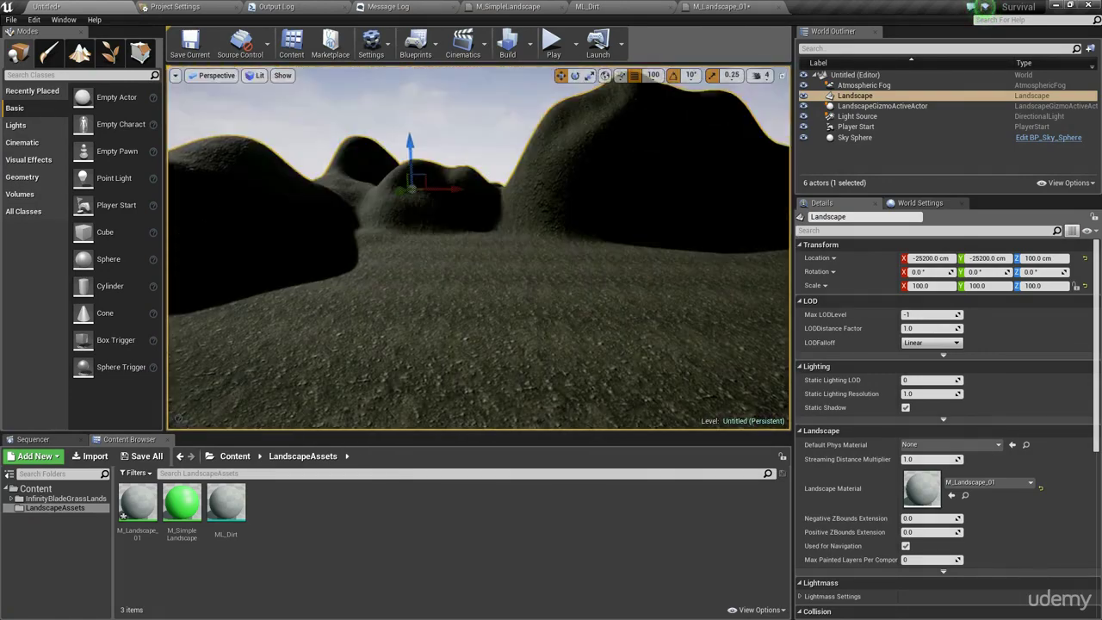
right_click_drag(478, 248, 413, 249)
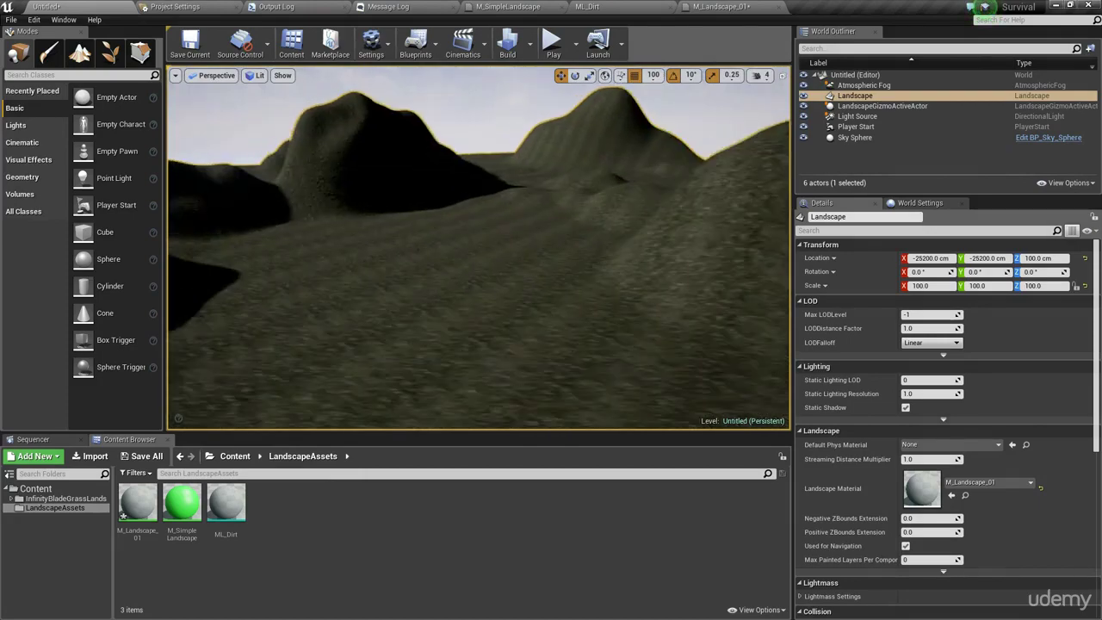
right_click_drag(557, 222, 491, 319)
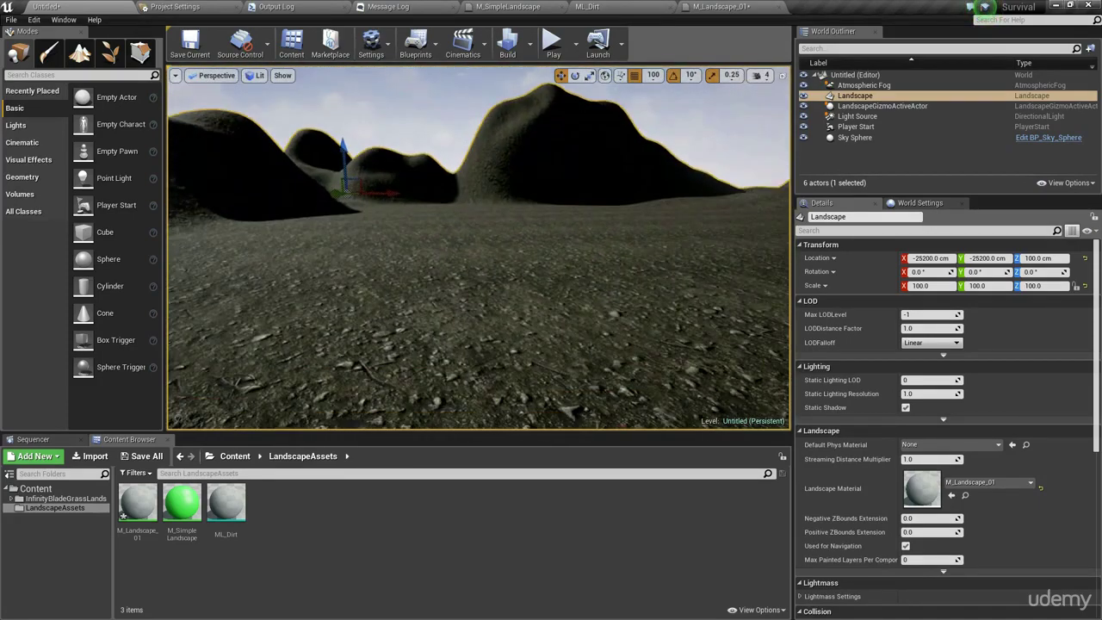
right_click_drag(546, 184, 537, 225)
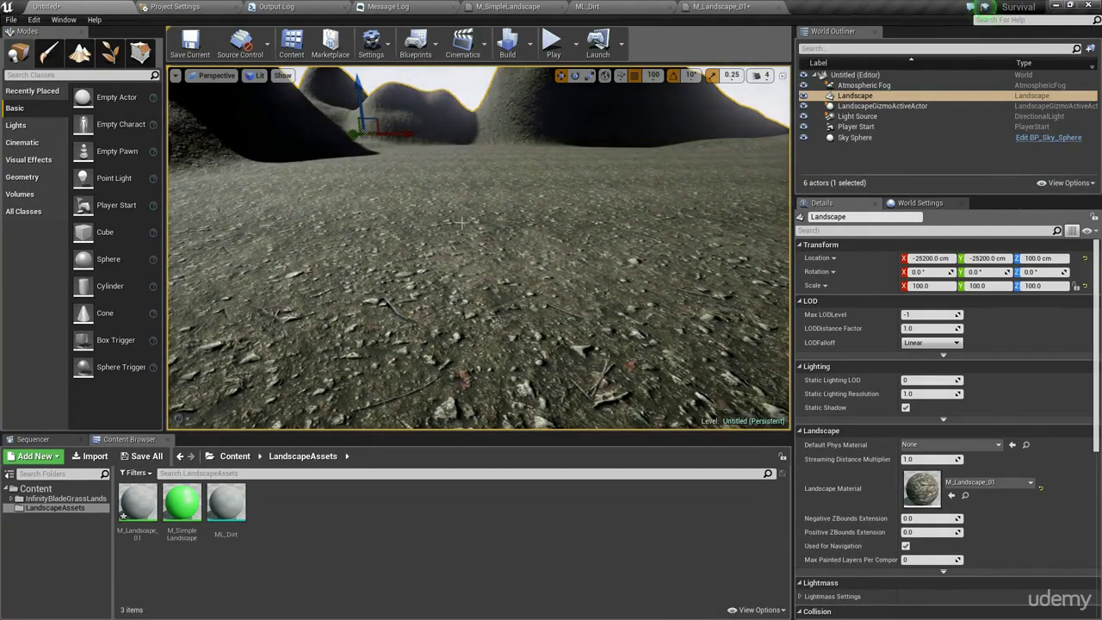
right_click_drag(463, 223, 644, 158)
key("s")
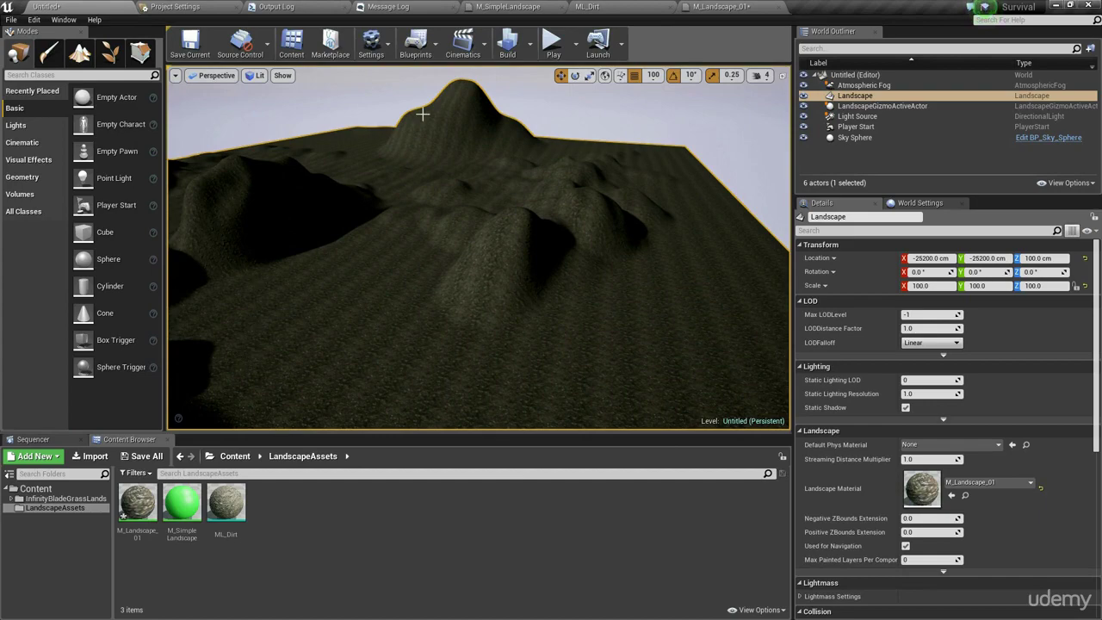
key("w")
right_click_drag(658, 143, 614, 162)
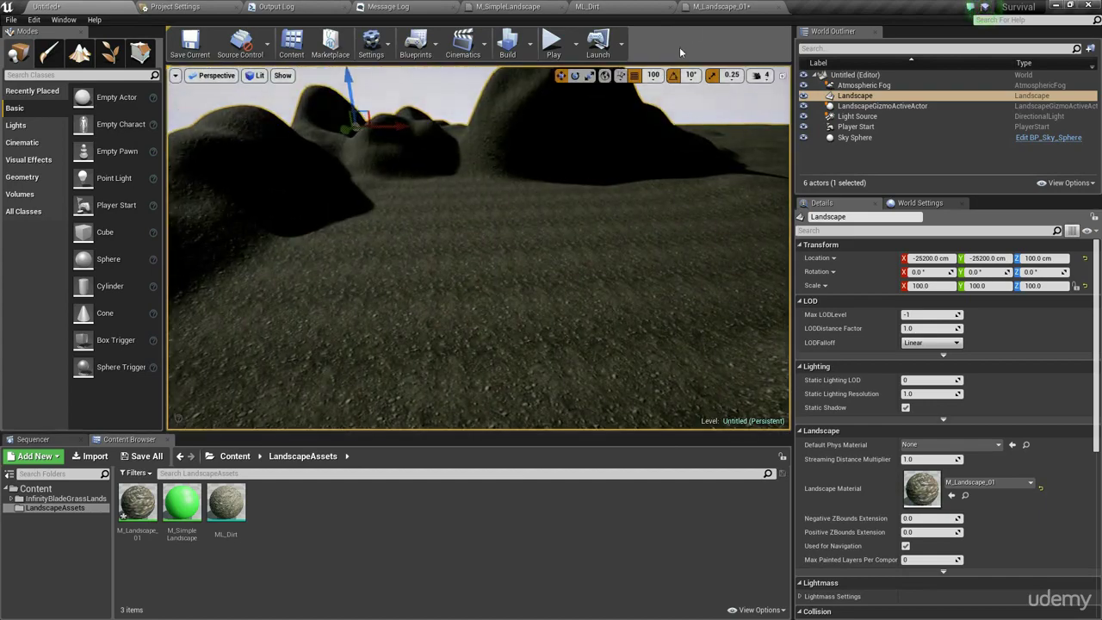
Step: In the ML_Dirt function, move the texture network away from the output node and shift the normal-map Texture Sample slightly toward the Multiply node
left_click(728, 5)
left_click(603, 7)
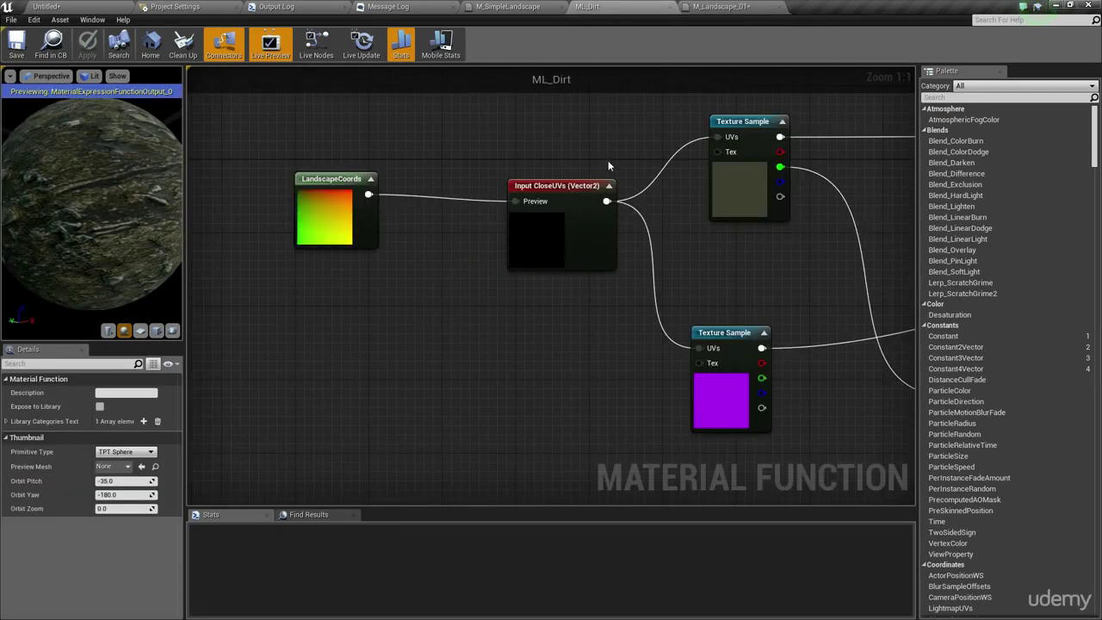
scroll(608, 164, "down", 5)
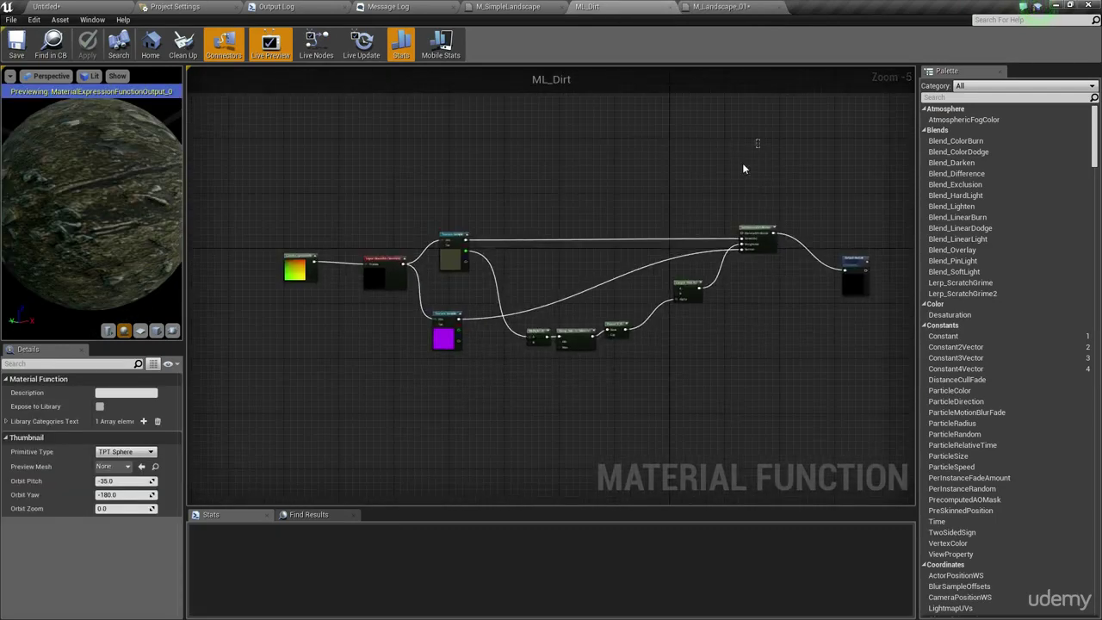
left_click_drag(758, 142, 254, 366)
left_click_drag(770, 244, 710, 189)
left_click(661, 268)
right_click_drag(661, 269, 702, 273)
left_click_drag(769, 109, 295, 366)
left_click(619, 344)
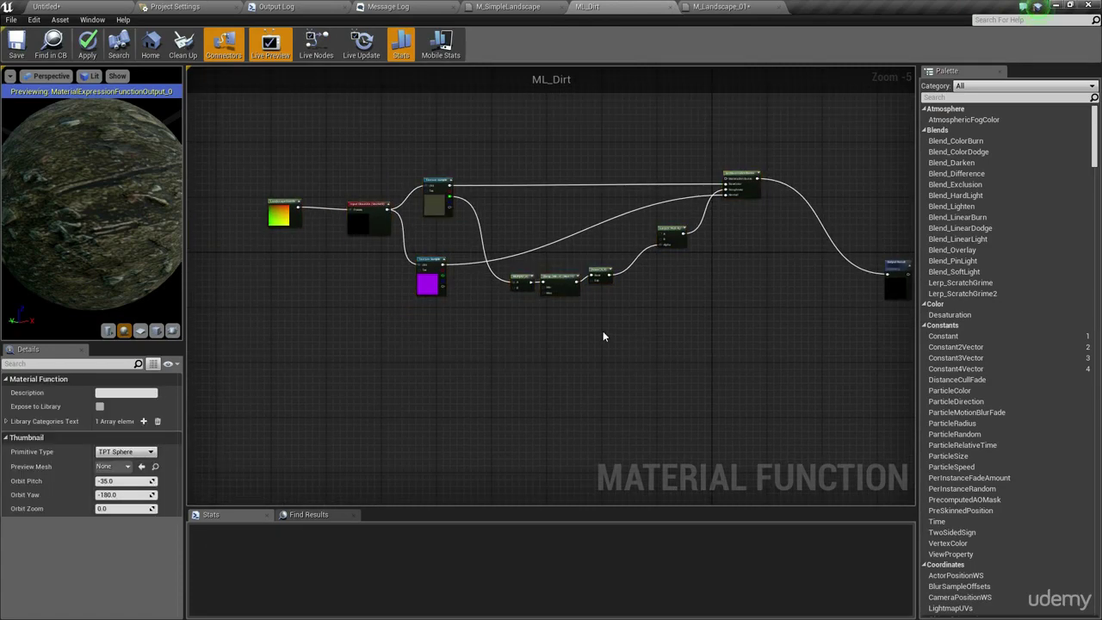
scroll(629, 332, "up", 3)
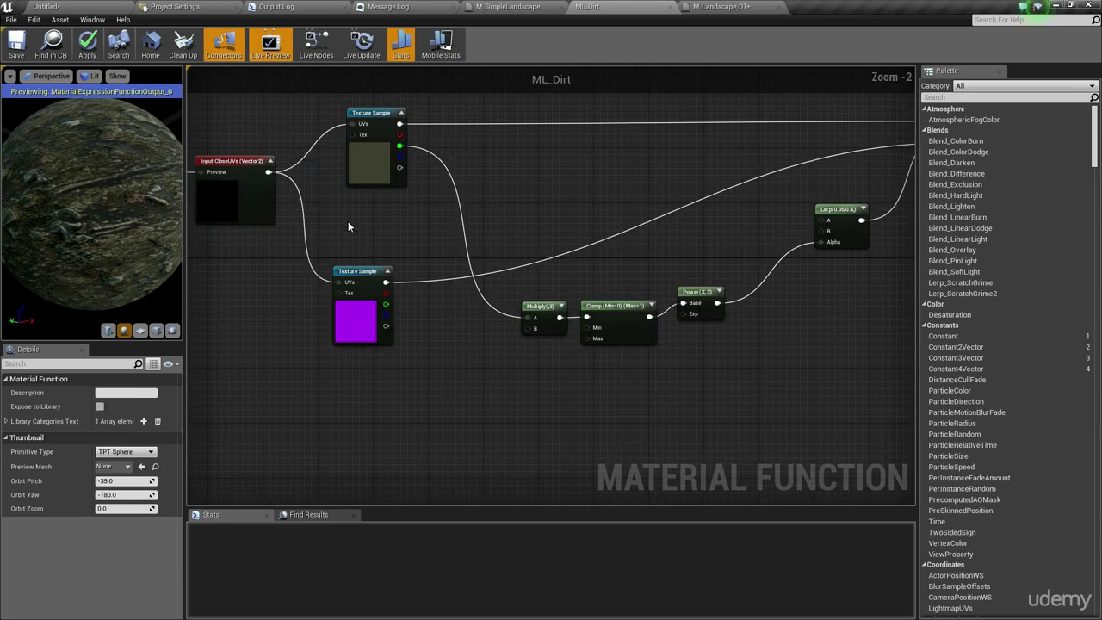
left_click_drag(357, 271, 384, 265)
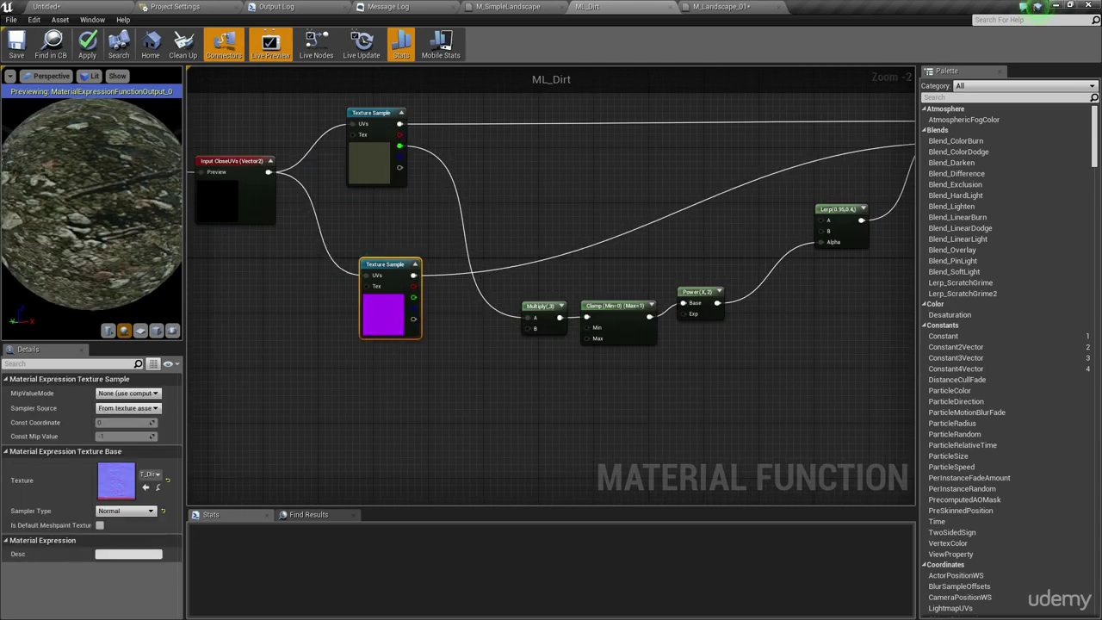
Step: Duplicate the whole CloseUVs network, from LandscapeCoords to SetMaterialAttributes, and place the copy below the original
right_click_drag(844, 414, 694, 359)
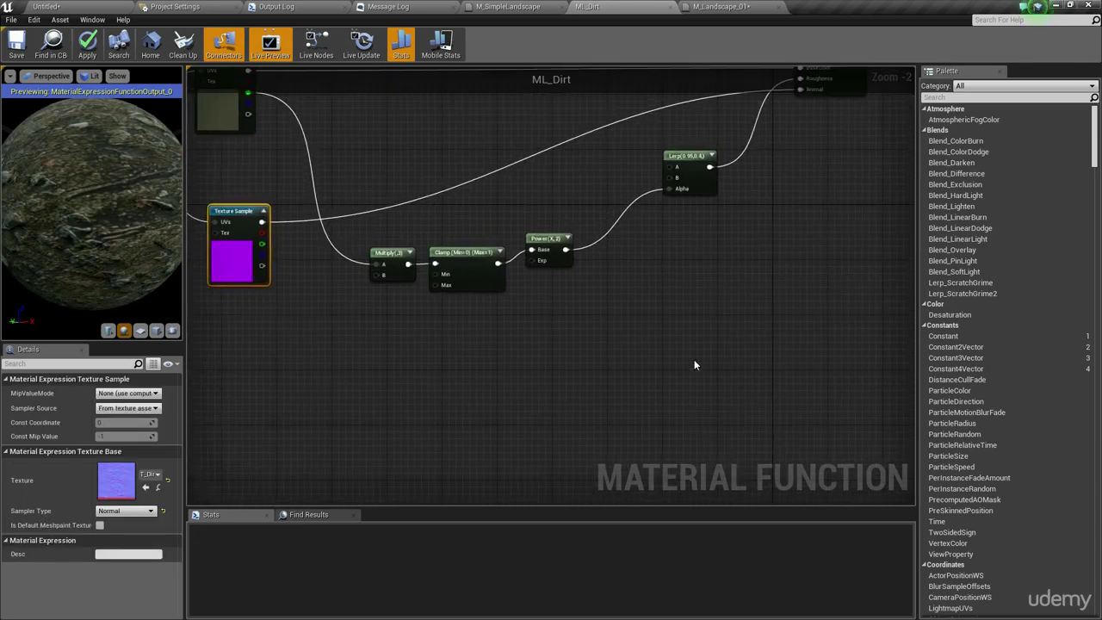
scroll(694, 365, "down", 5)
left_click_drag(744, 184, 362, 368)
scroll(699, 410, "up", 4)
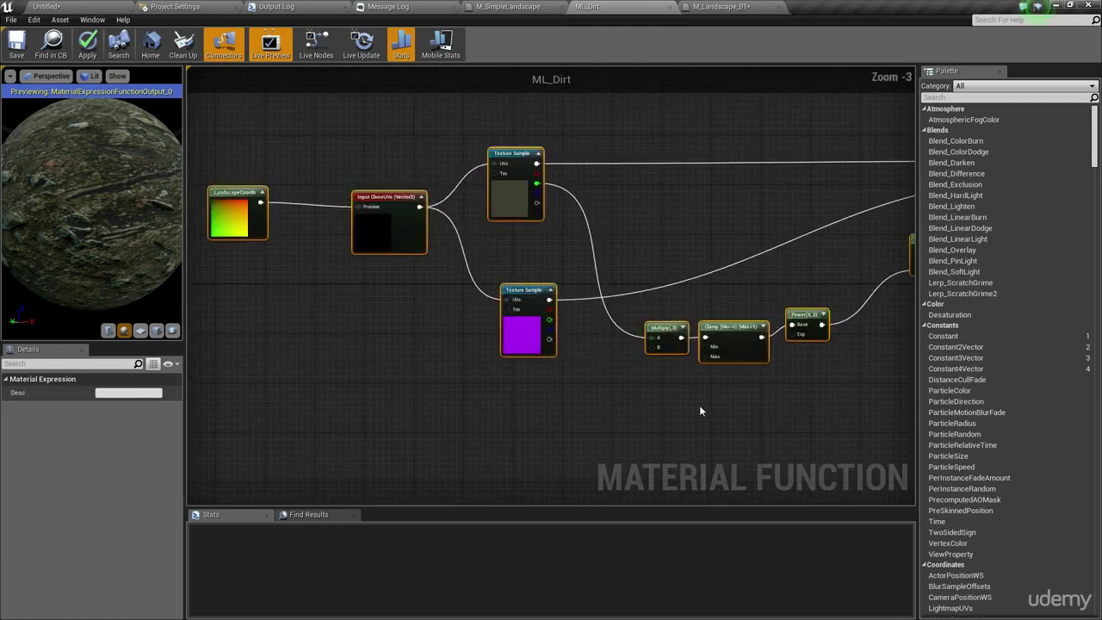
scroll(581, 327, "down", 3)
scroll(654, 319, "up", 1)
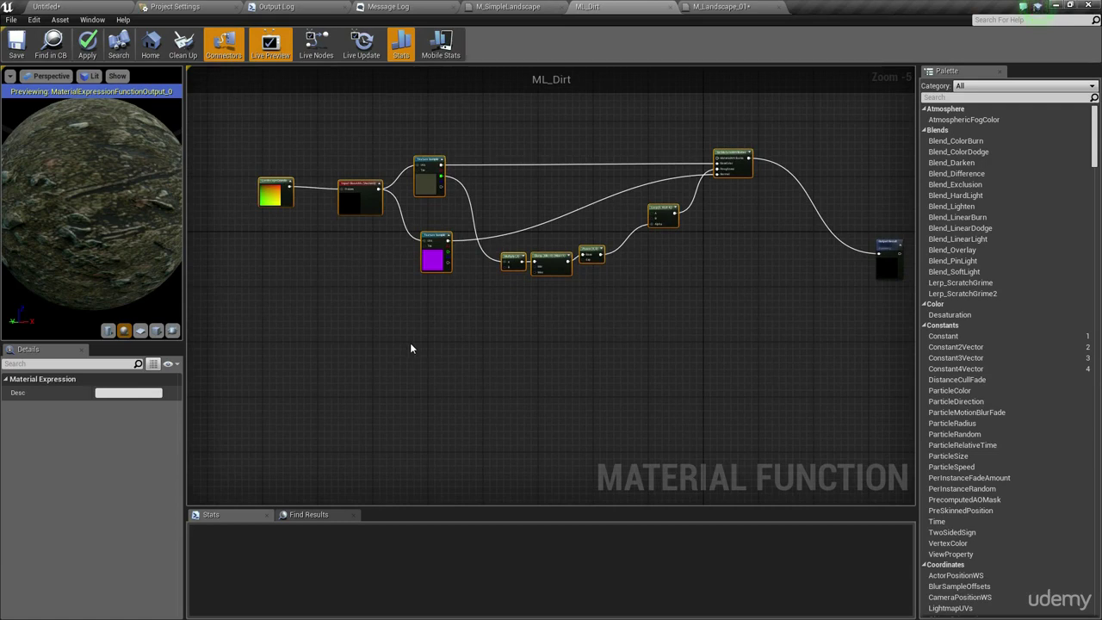
right_click_drag(411, 344, 424, 301)
right_click_drag(666, 176, 729, 253)
left_click_drag(754, 150, 278, 381)
right_click_drag(350, 402, 403, 266)
key("ctrl+c")
key("ctrl+v")
right_click_drag(640, 250, 504, 366)
left_click_drag(491, 351, 677, 349)
left_click(494, 340)
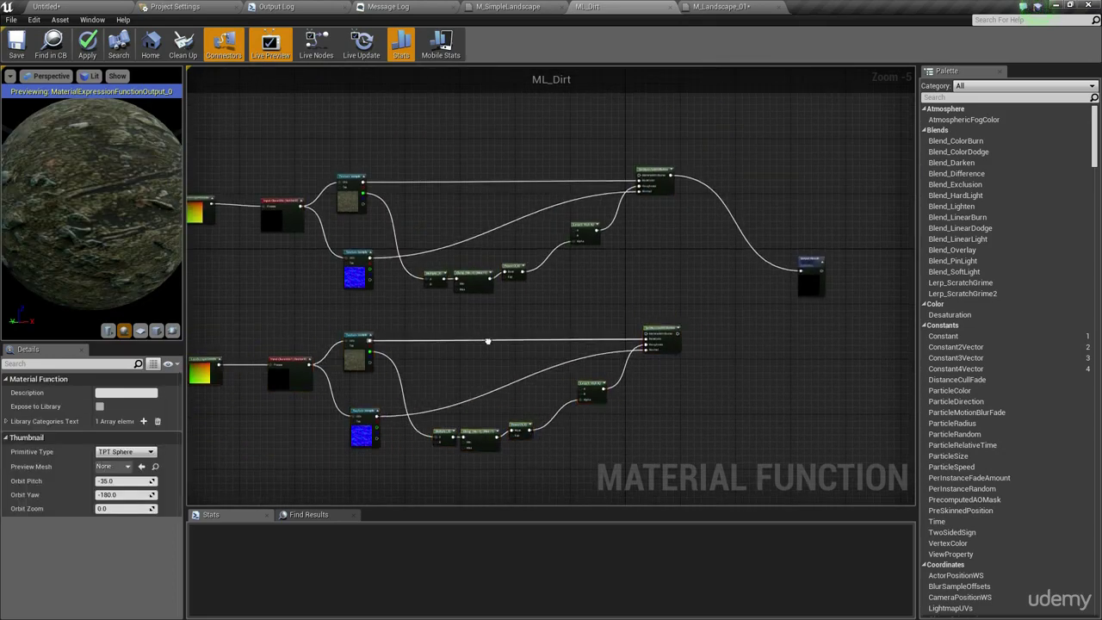
Step: Rename the duplicated network's function input as DistantUVs
right_click_drag(370, 360, 455, 287)
scroll(455, 288, "up", 4)
right_click_drag(268, 354, 411, 312)
left_click(411, 311)
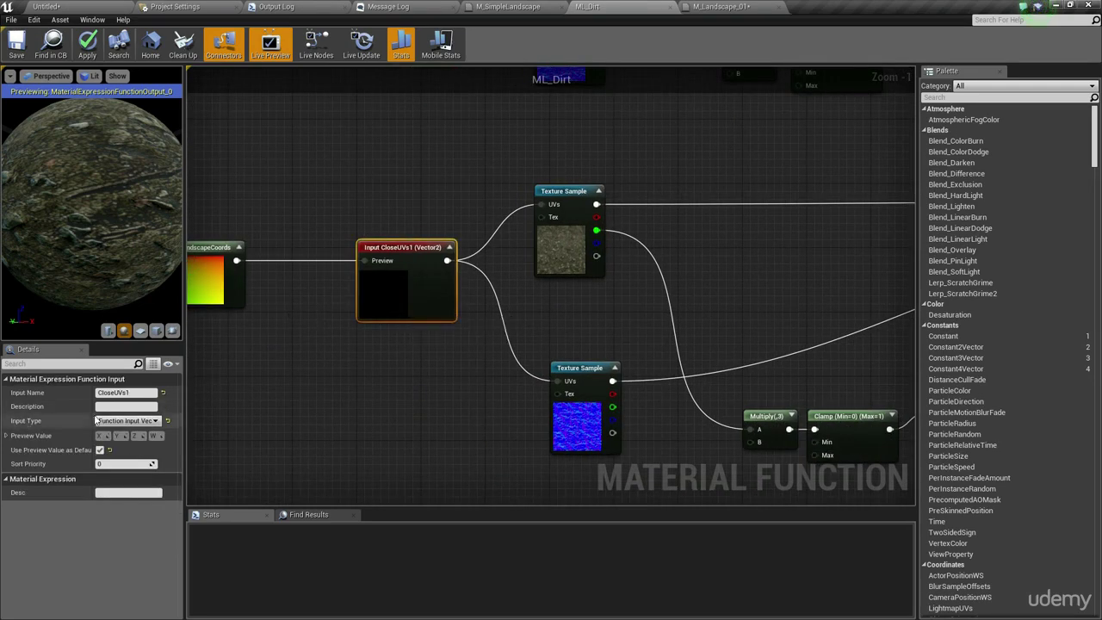
left_click(145, 393)
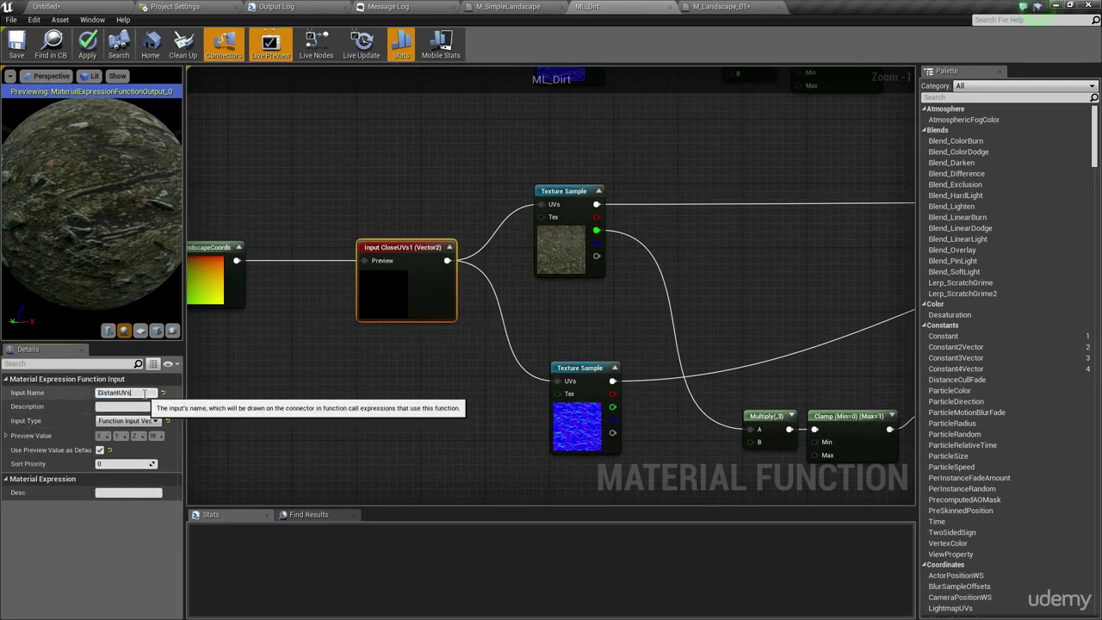
key("Return")
left_click(387, 378)
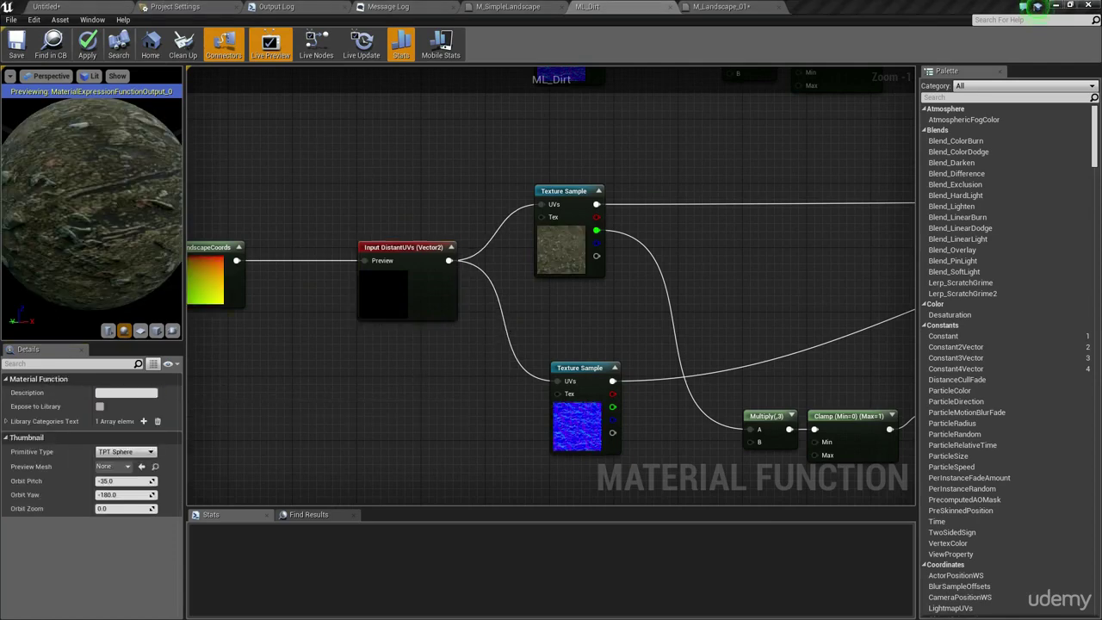
Step: Set the Mapping Scale of the LandscapeCoords node feeding the DistantUVs input to 19
left_click(552, 267)
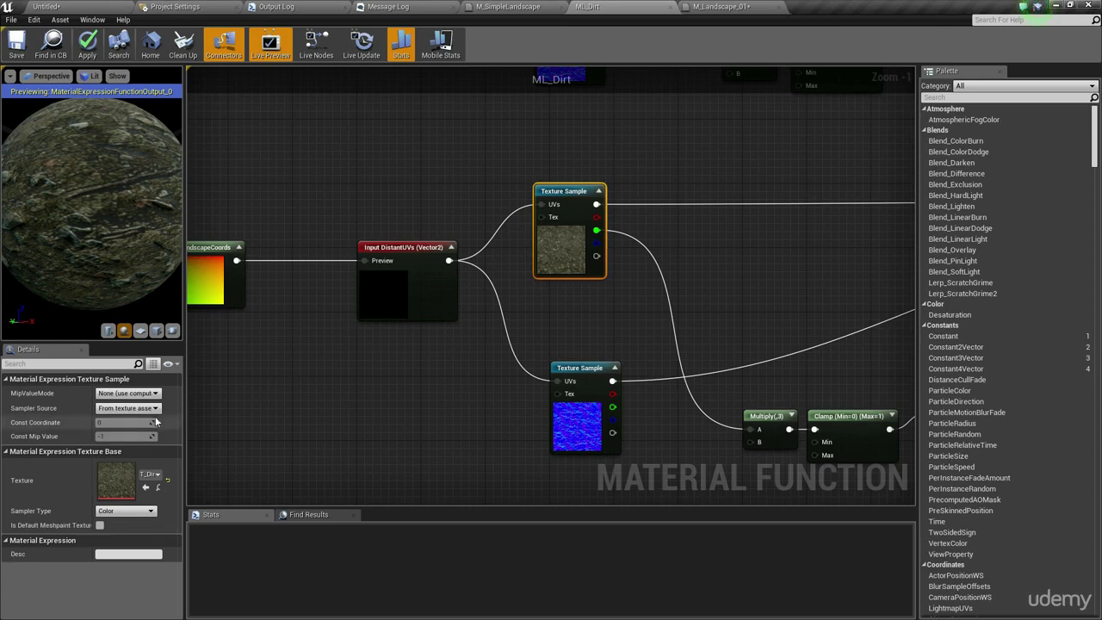
right_click_drag(326, 336, 384, 339)
left_click(259, 289)
right_click_drag(288, 87, 286, 297)
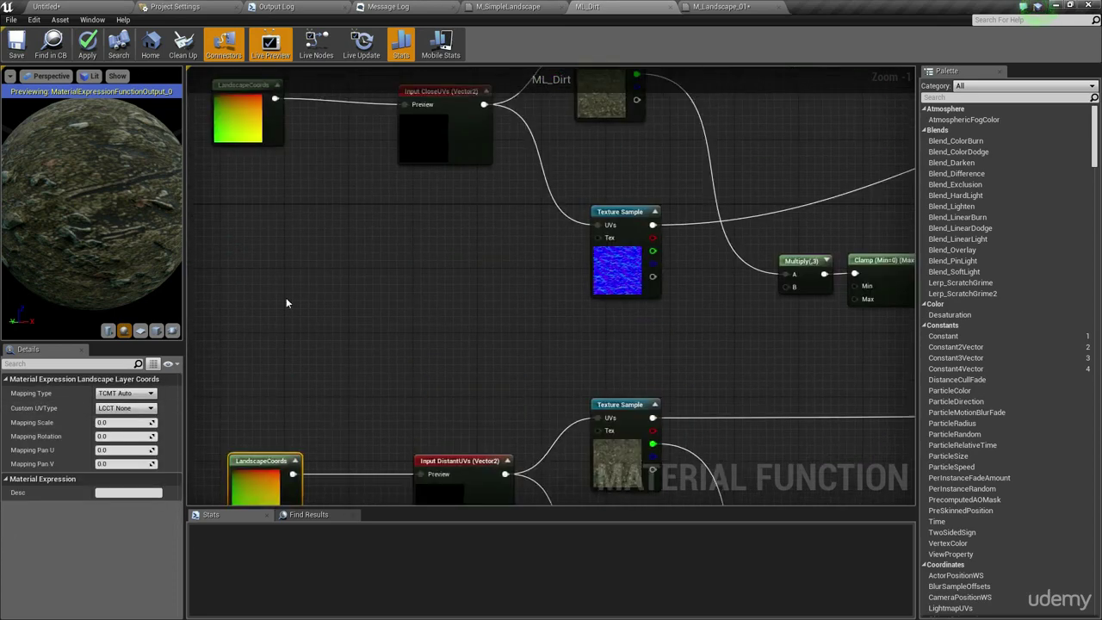
left_click(252, 131)
right_click_drag(297, 372, 280, 215)
left_click(242, 336)
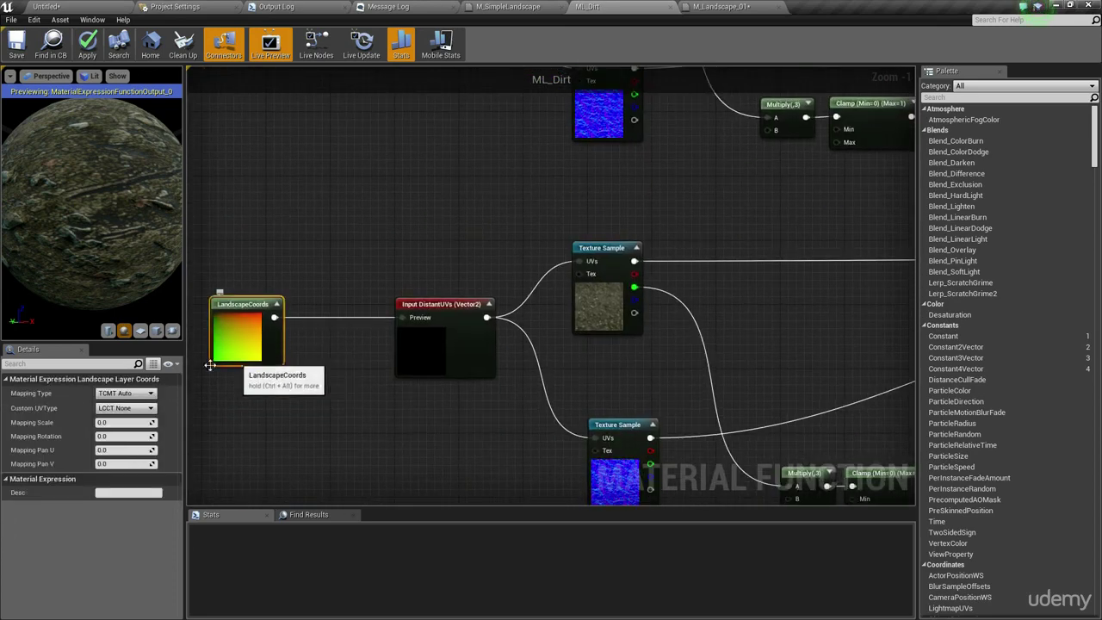
left_click(151, 422)
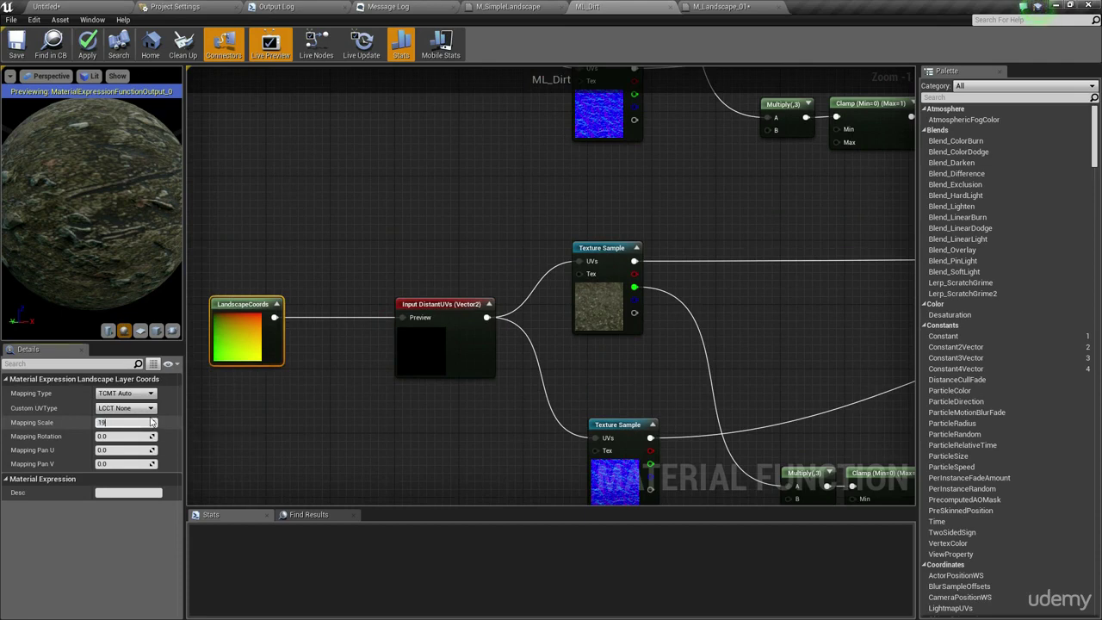
type("19")
key("Return")
Step: Set the Mapping Scale of the LandscapeCoords node feeding the CloseUVs input to 10
right_click_drag(216, 143, 255, 361)
left_click(296, 210)
left_click(259, 188)
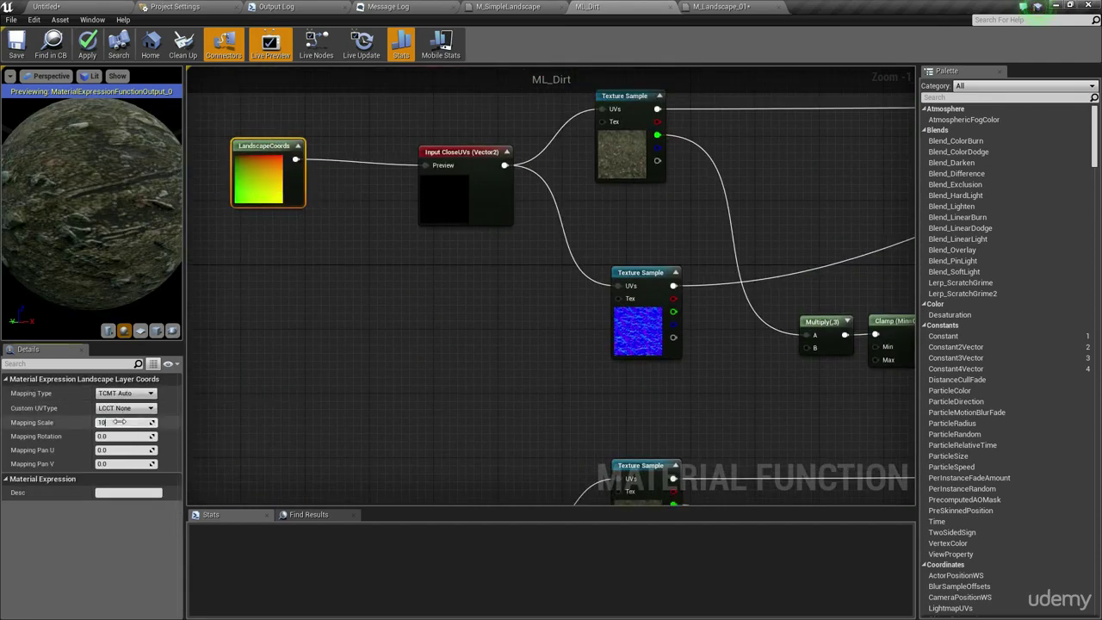
key("Return")
left_click(501, 430)
Step: Examine the CloseUVs and DistantUVs networks side by side, up to their SetMaterialAttributes nodes and the function output
right_click_drag(502, 430, 396, 280)
scroll(396, 280, "down", 3)
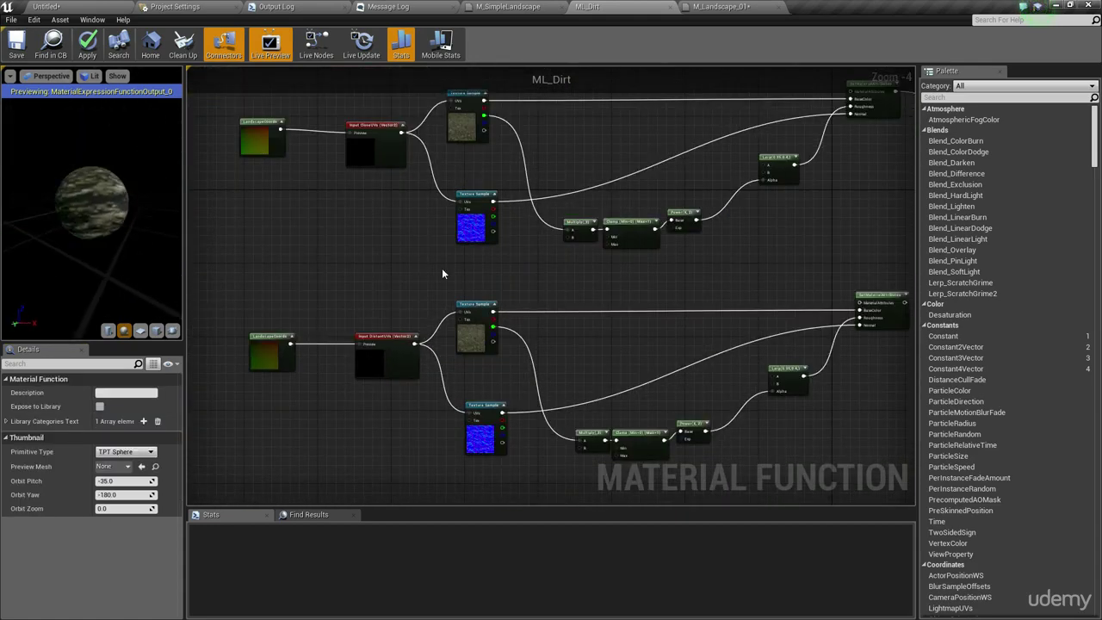
right_click_drag(441, 274, 449, 208)
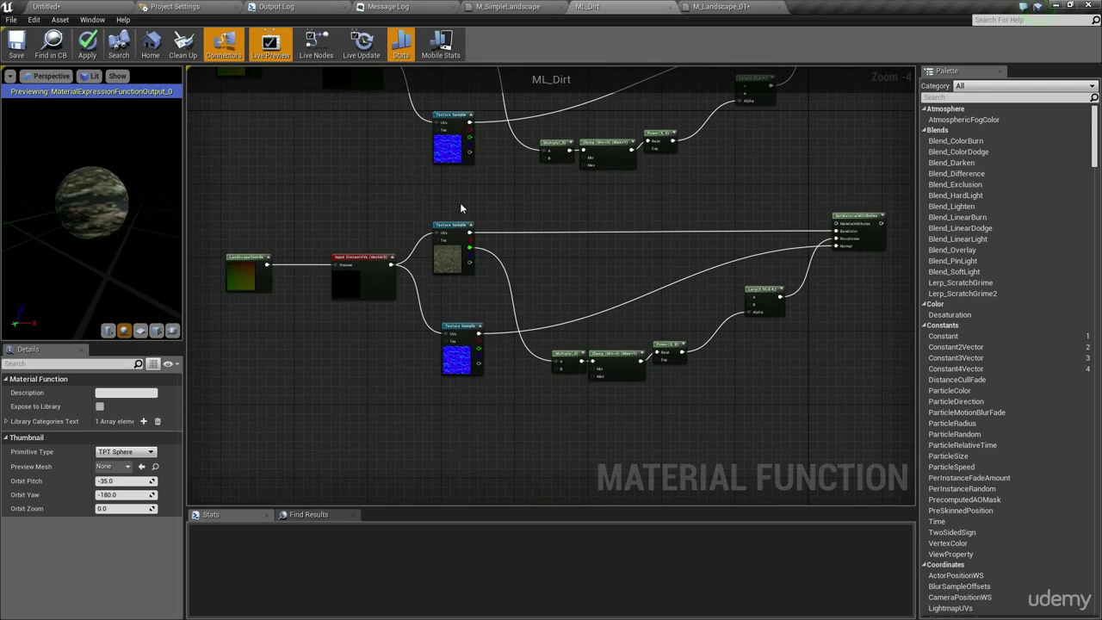
right_click_drag(686, 248, 765, 242)
scroll(769, 254, "down", 1)
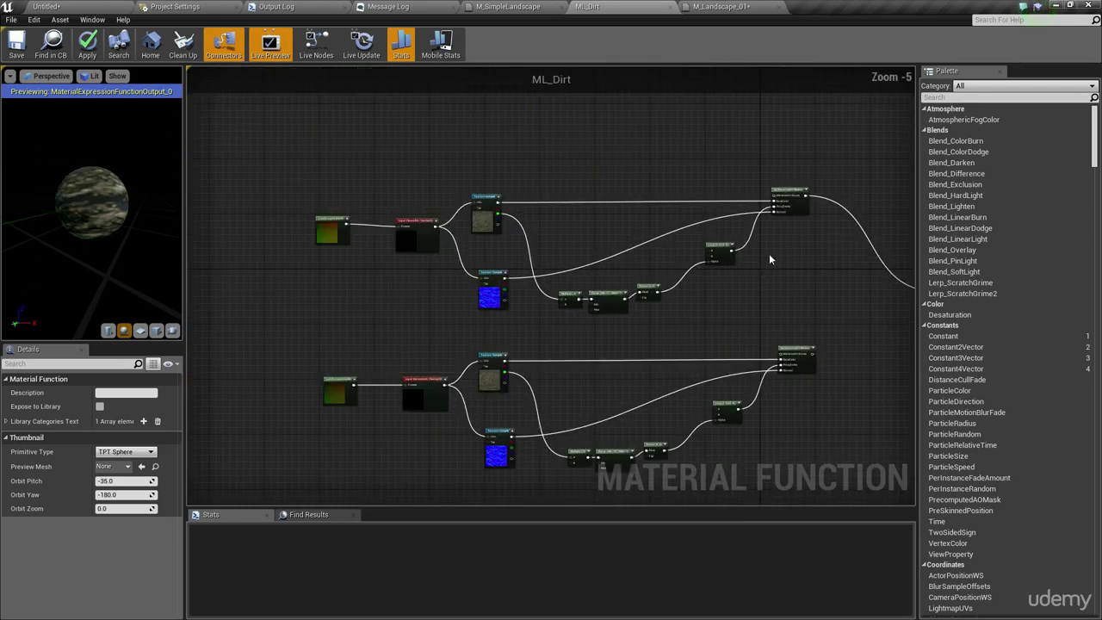
left_click_drag(852, 105, 304, 338)
right_click_drag(669, 304, 641, 224)
left_click_drag(812, 240, 302, 412)
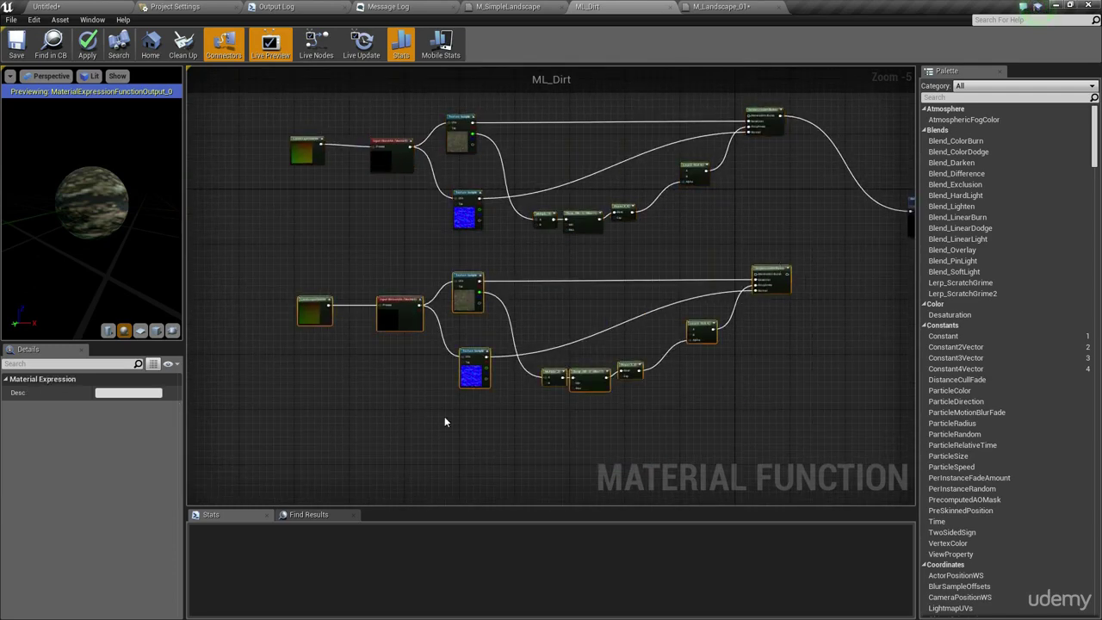
left_click(448, 416)
right_click_drag(731, 351, 561, 362)
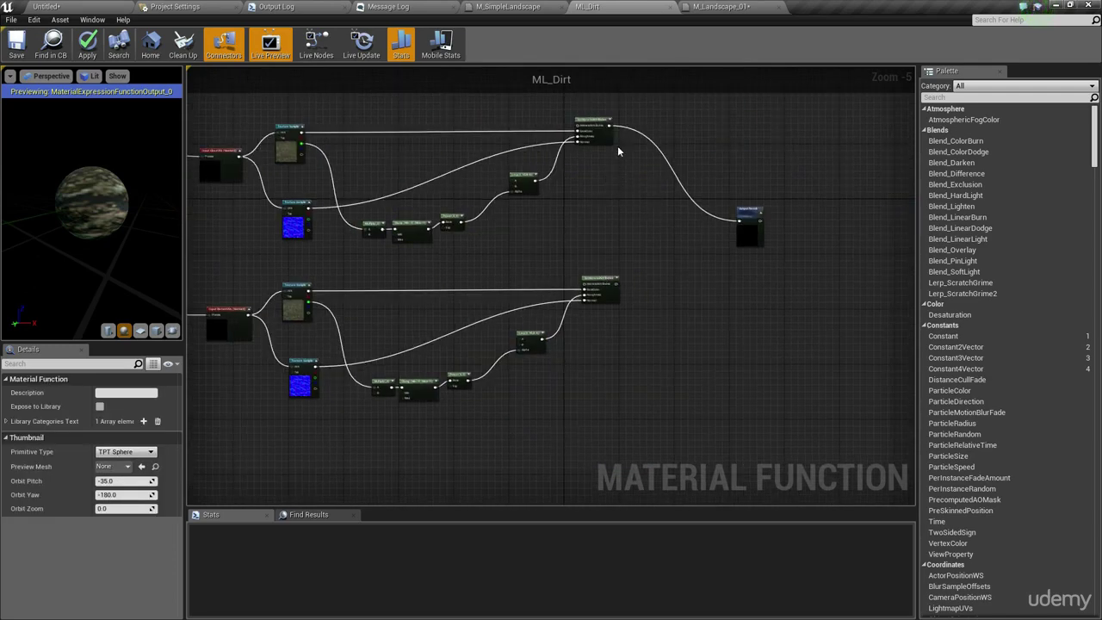
Step: Add a BlendMaterialAttributes node with the upper SetMaterialAttributes output wired into A, and place it between the networks and the Output Result
scroll(608, 121, "up", 3)
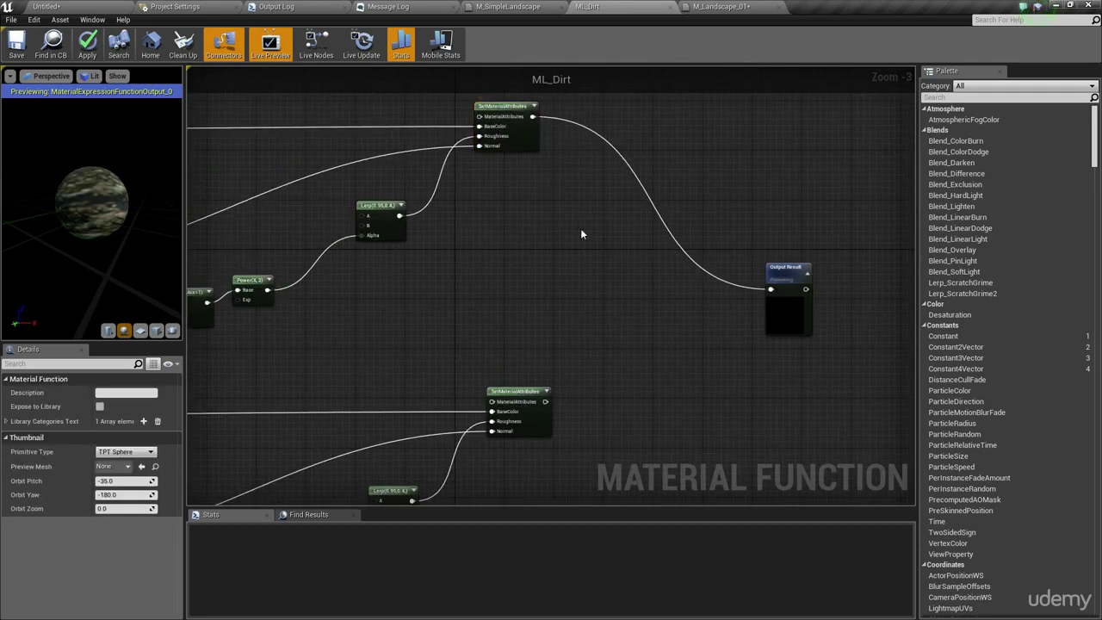
scroll(577, 225, "down", 1)
right_click(568, 211)
right_click_drag(520, 172, 517, 183)
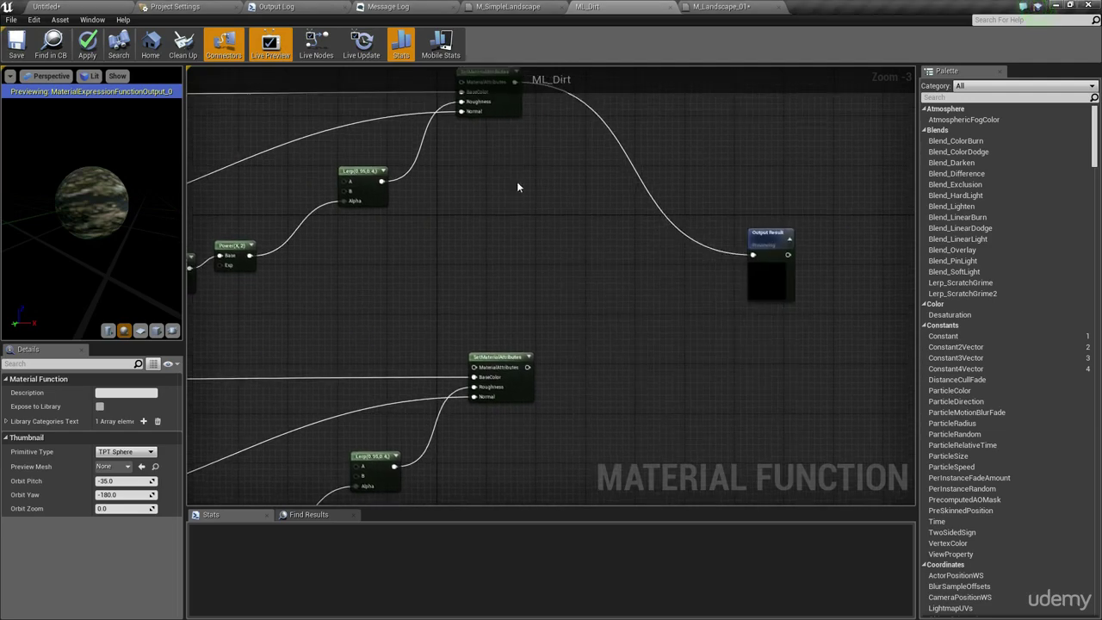
left_click_drag(515, 85, 580, 207)
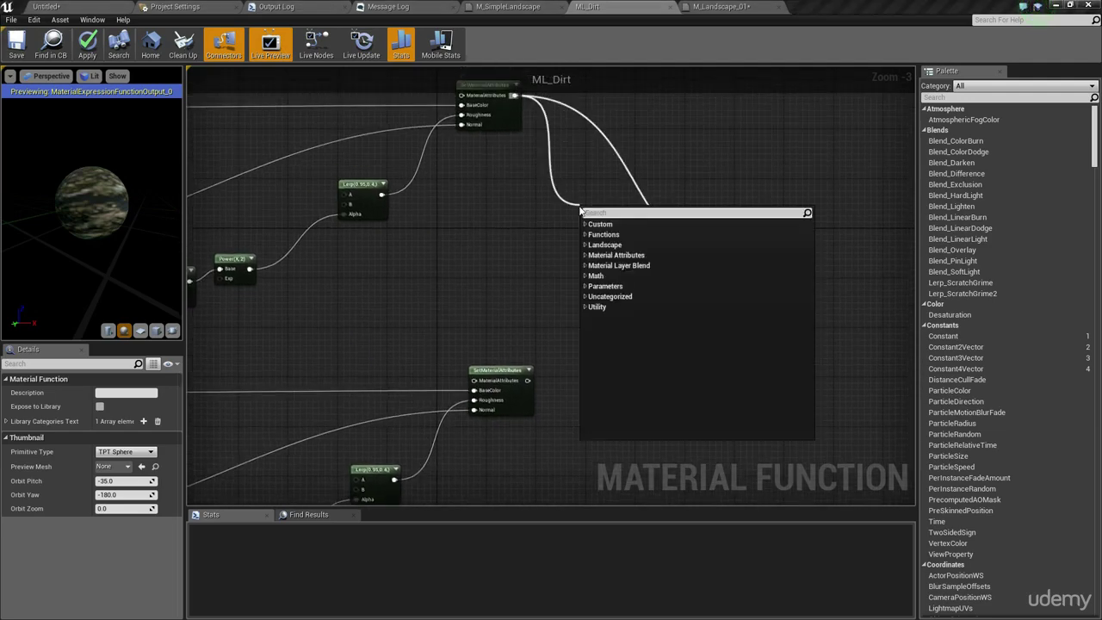
type("blend")
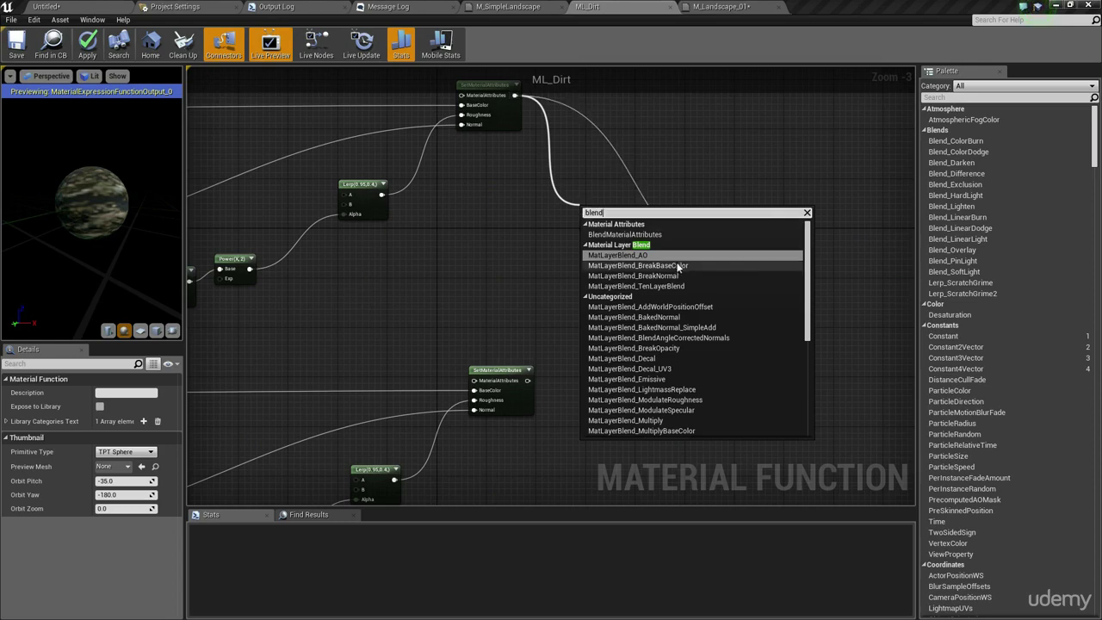
left_click(634, 235)
right_click_drag(648, 306, 624, 270)
left_click_drag(603, 198, 627, 246)
left_click(531, 281)
right_click_drag(471, 104, 478, 135)
Step: Wire the lower SetMaterialAttributes output into the blend node's B input, and connect the blend node to the Output Result
right_click_drag(507, 276, 518, 223)
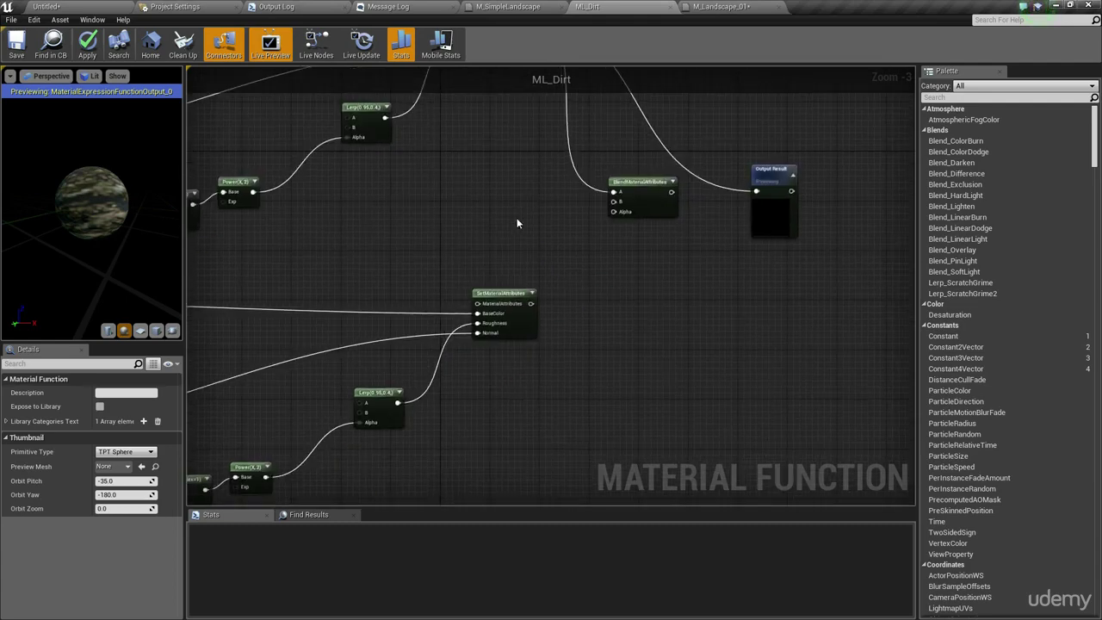
left_click_drag(613, 202, 536, 312)
right_click_drag(580, 326, 622, 391)
right_click_drag(447, 265, 403, 236)
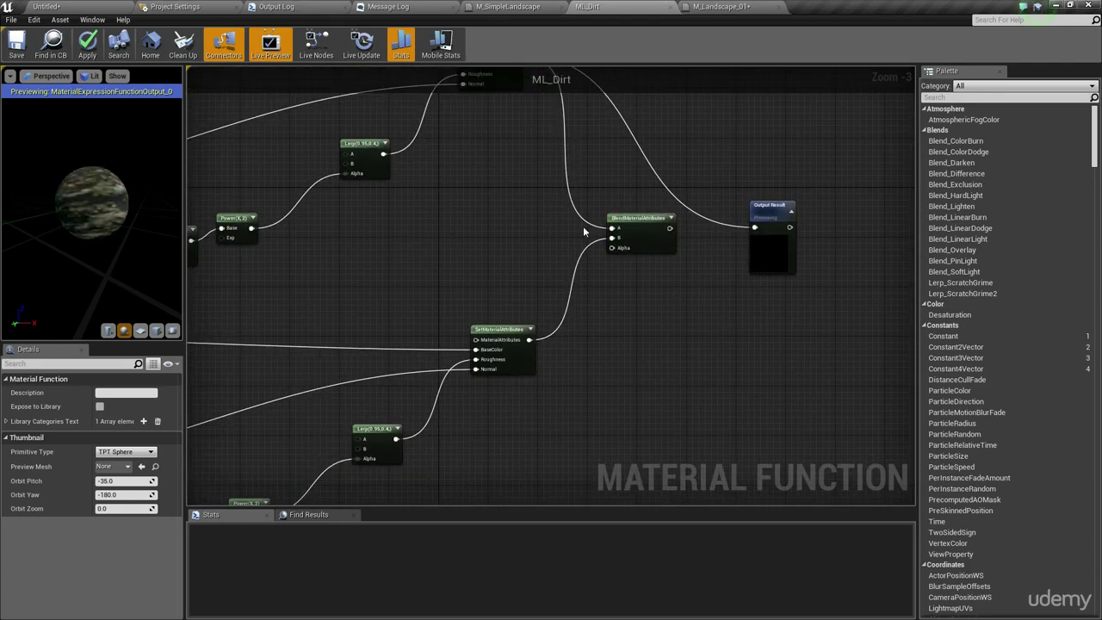
right_click_drag(723, 293, 631, 335)
left_click_drag(666, 269, 581, 269)
right_click_drag(556, 347, 633, 218)
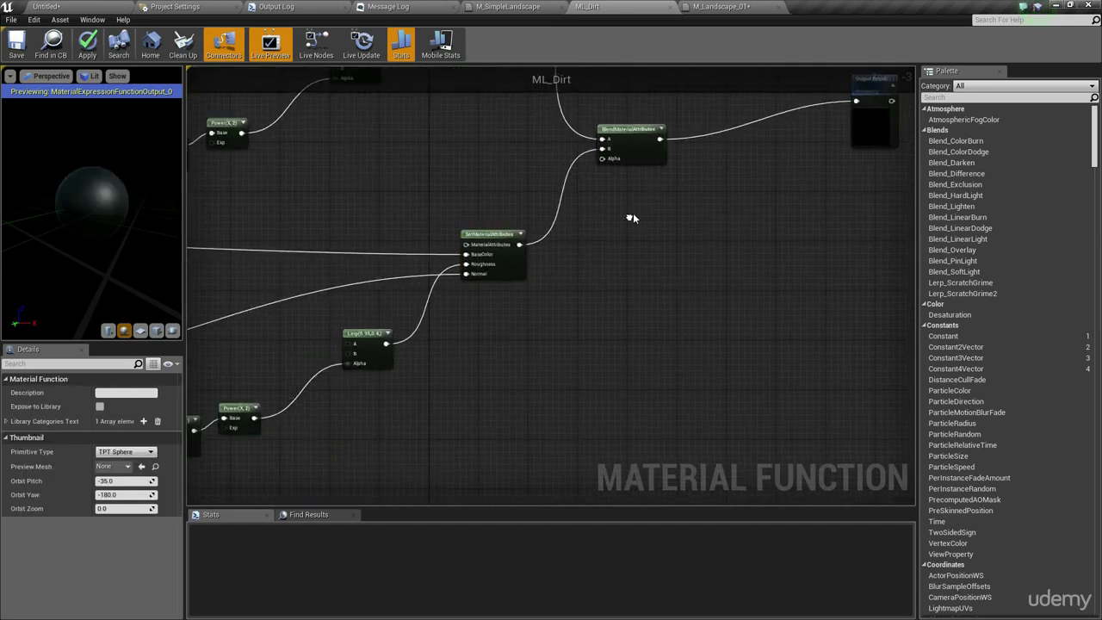
left_click_drag(629, 129, 678, 140)
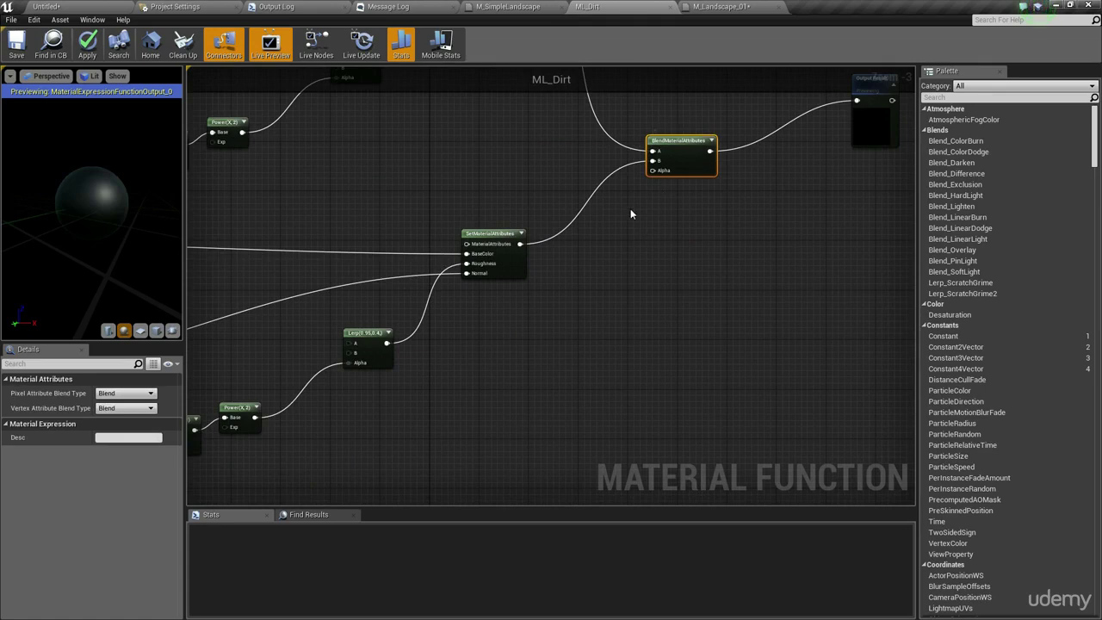
Step: Add a Texture Sample node below the lower SetMaterialAttributes node and assign it the T_Decos_Door_M texture
left_click(615, 223)
right_click_drag(589, 256, 531, 325)
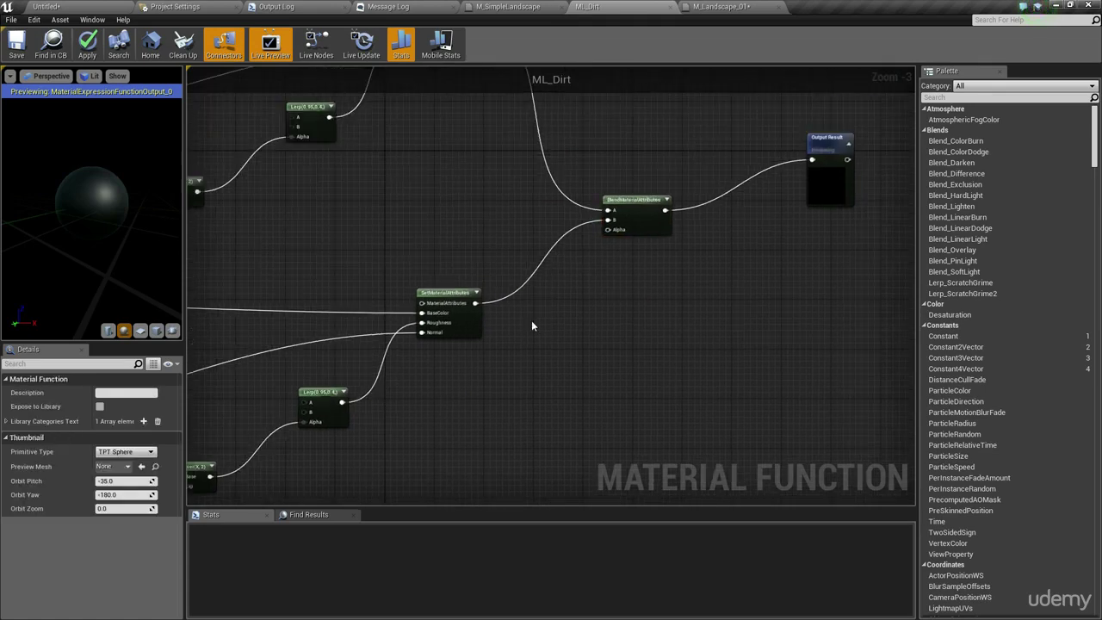
right_click(496, 352)
type("t")
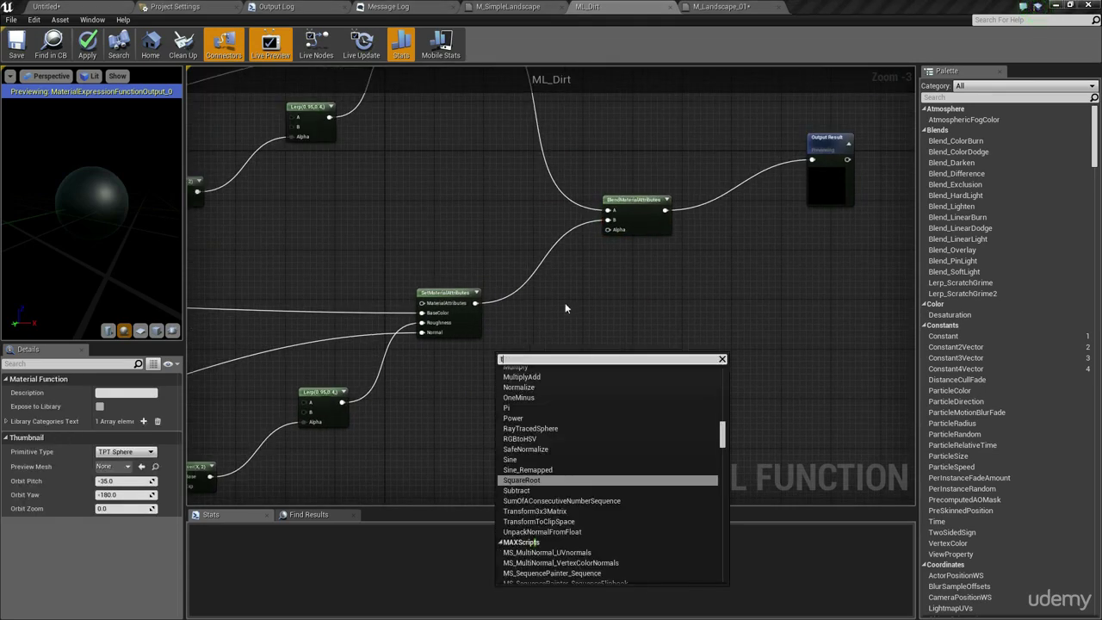
left_click(565, 303)
key("t")
left_click(476, 400)
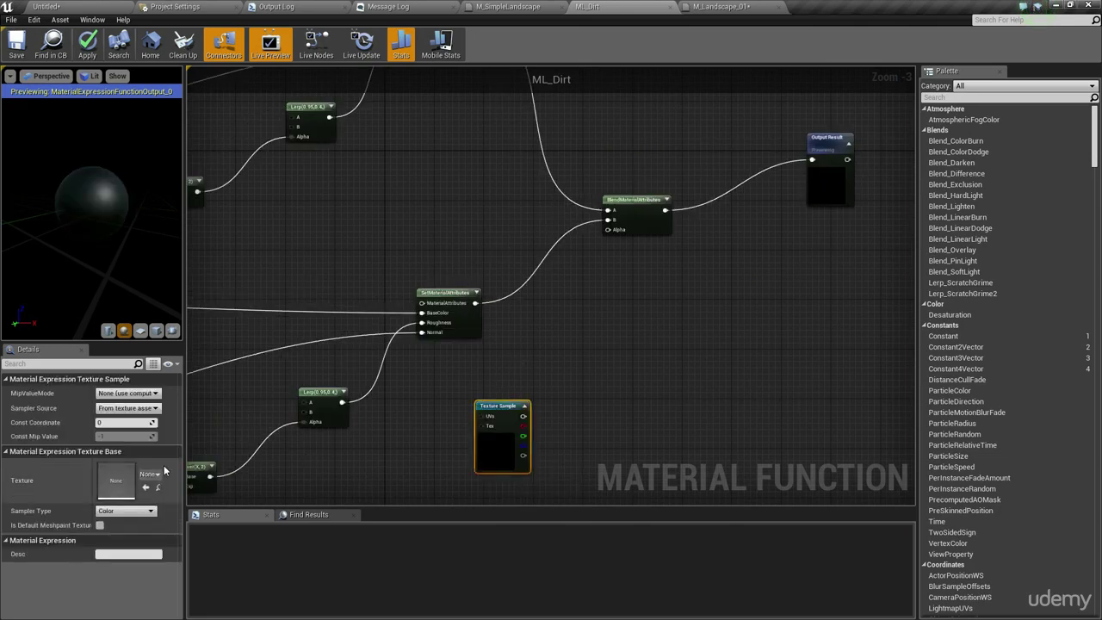
left_click(150, 473)
scroll(217, 353, "down", 8)
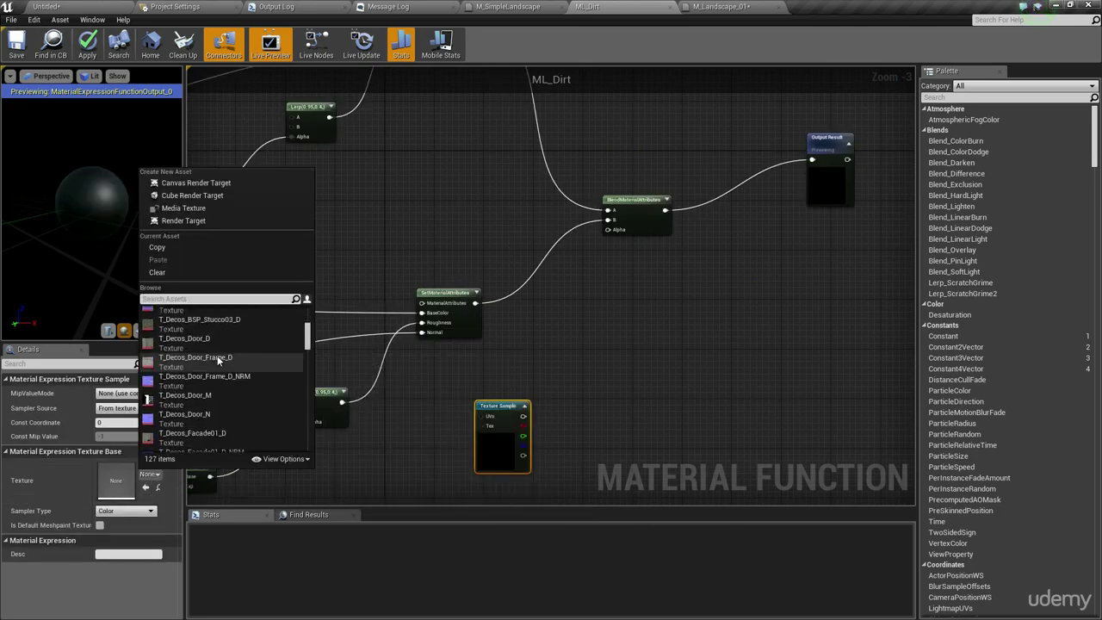
left_click(178, 399)
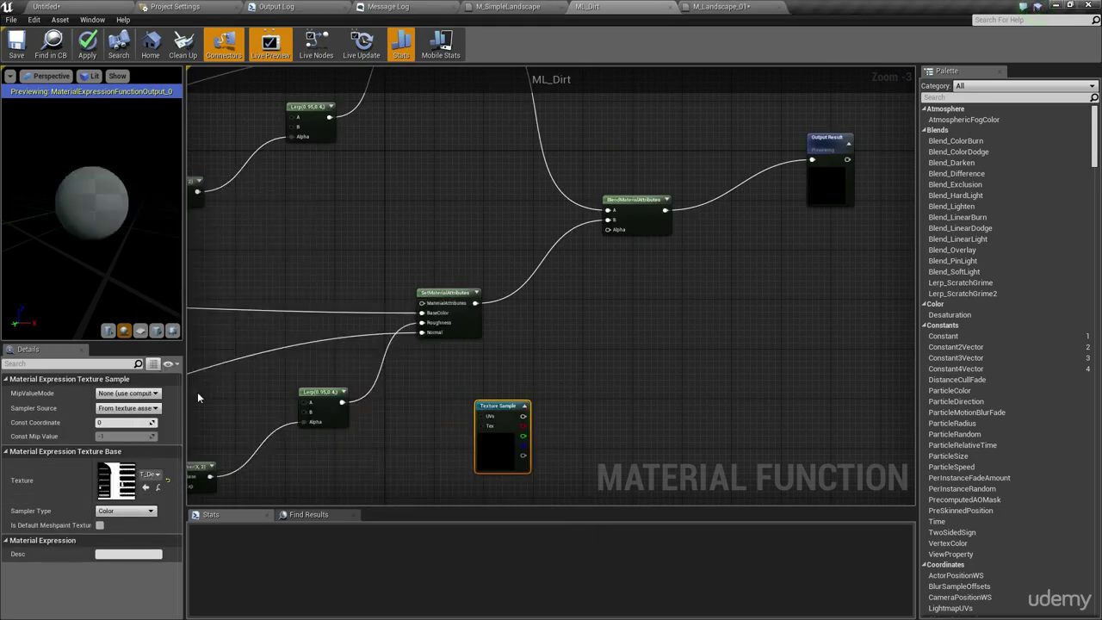
left_click(576, 377)
Step: Connect the Texture Sample's red channel to the Alpha of the BlendMaterialAttributes node and apply the function
right_click_drag(576, 377, 565, 297)
left_click(506, 379)
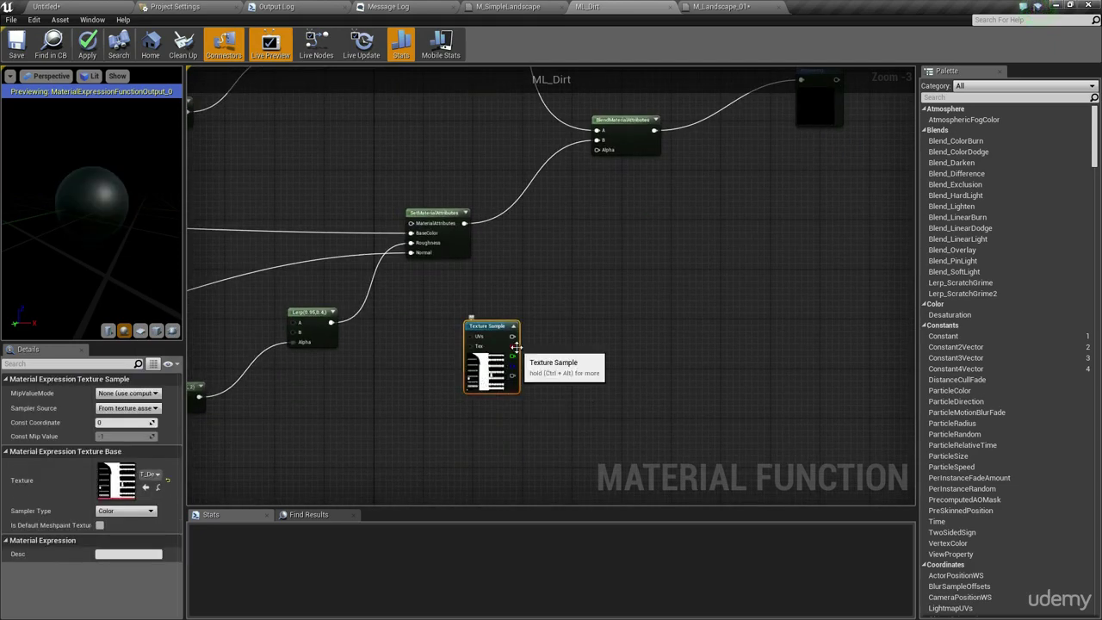
left_click_drag(514, 347, 597, 150)
left_click(601, 241)
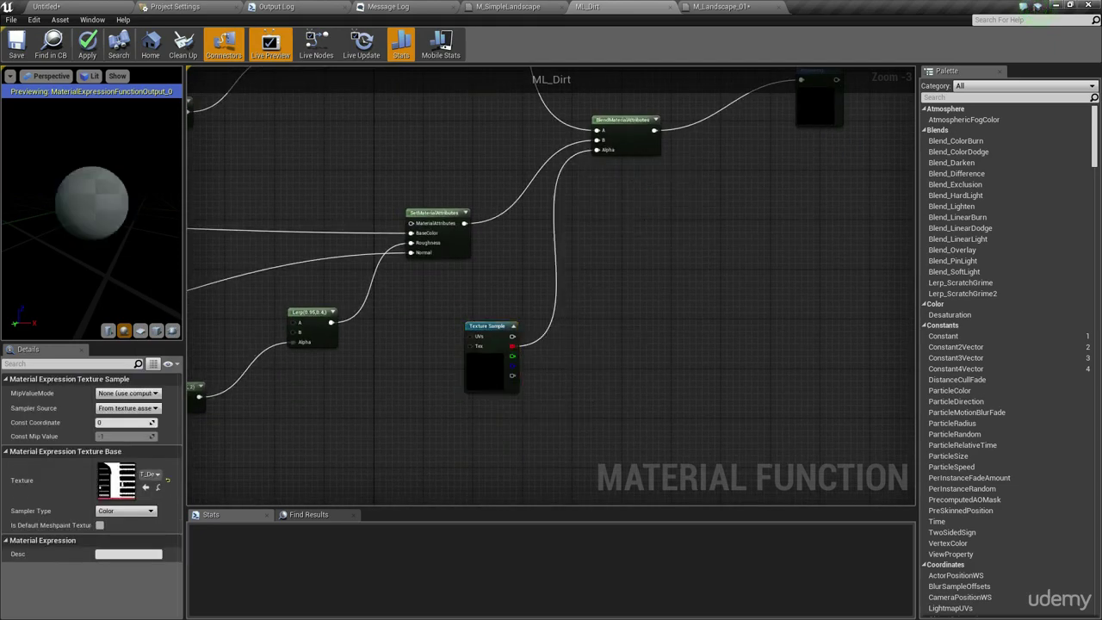
right_click_drag(601, 241, 596, 294)
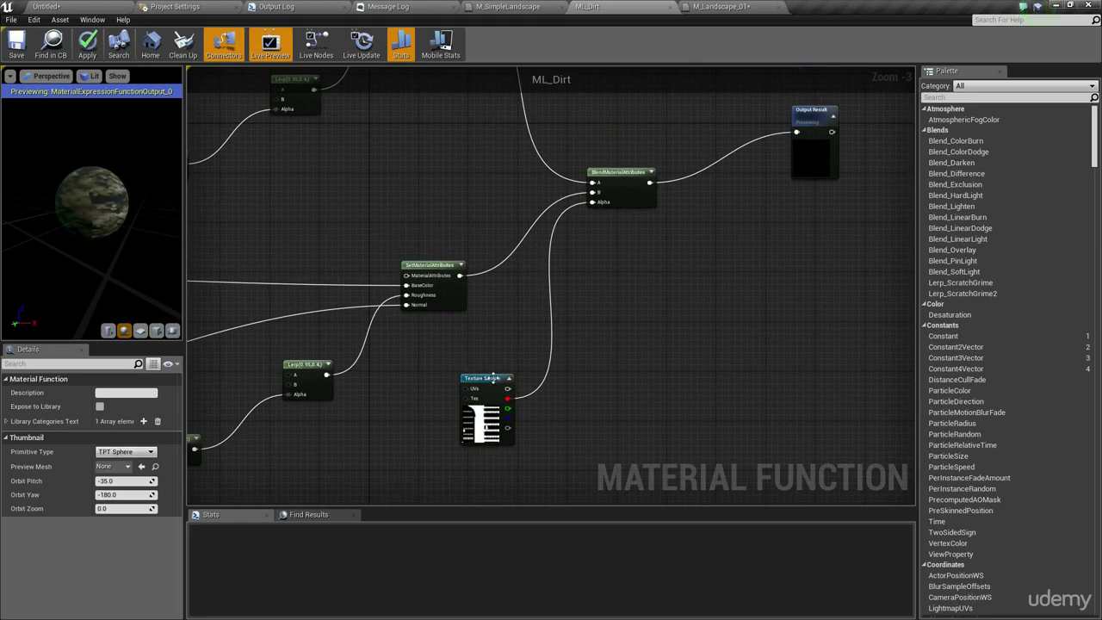
right_click_drag(371, 454, 533, 300)
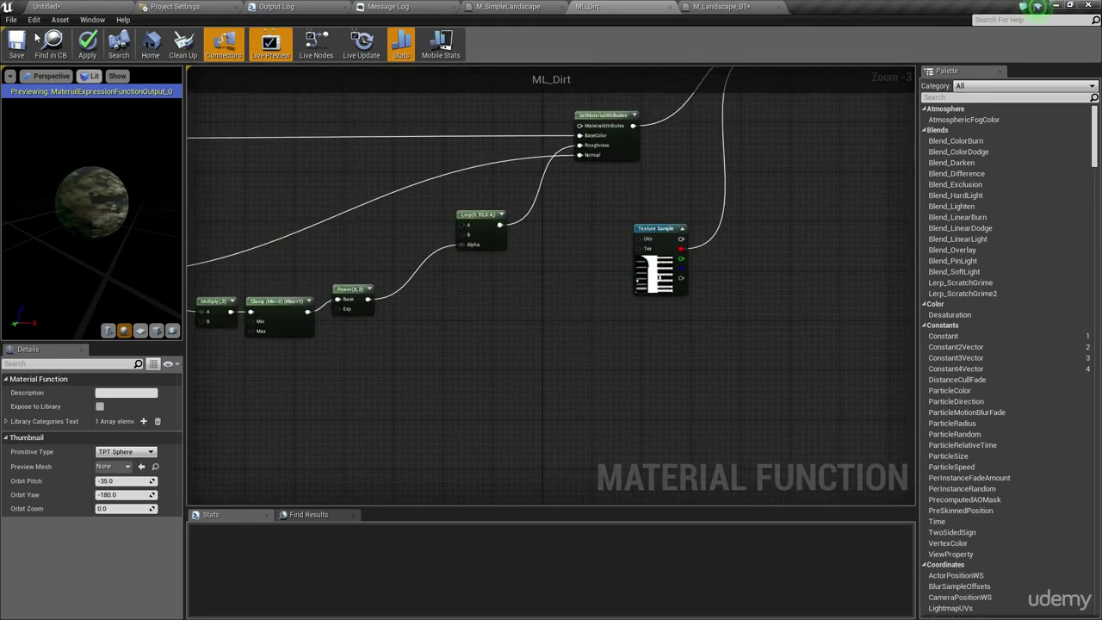
left_click(92, 49)
right_click_drag(492, 113, 465, 140)
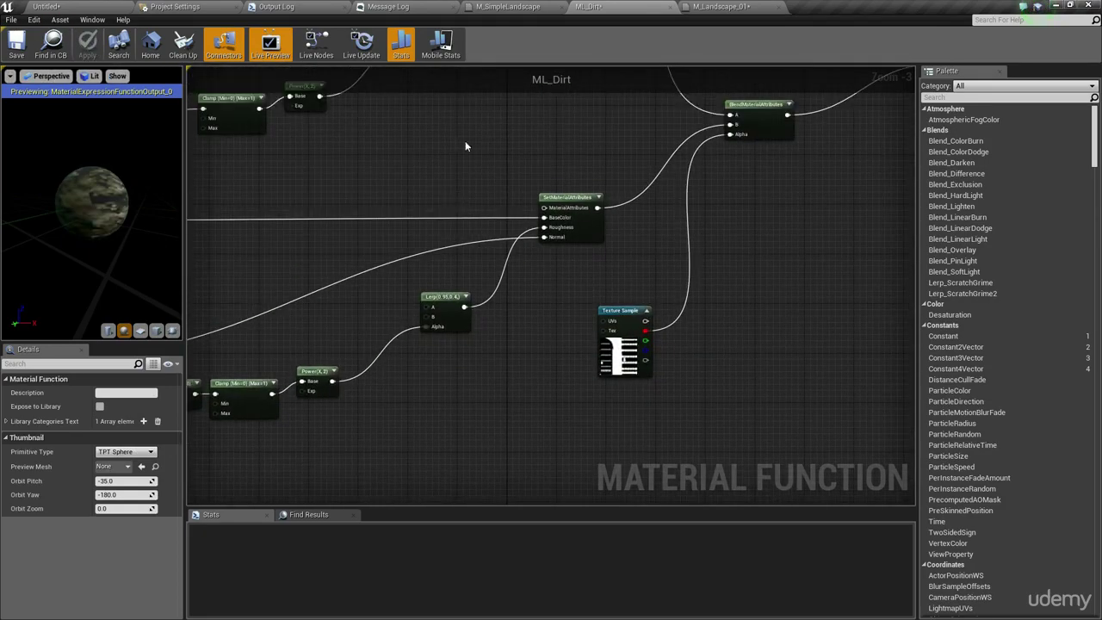
Step: Inspect the dirt on the landscape up close in Unlit view in the level, and check the M_Landscape_01 graph
left_click(60, 7)
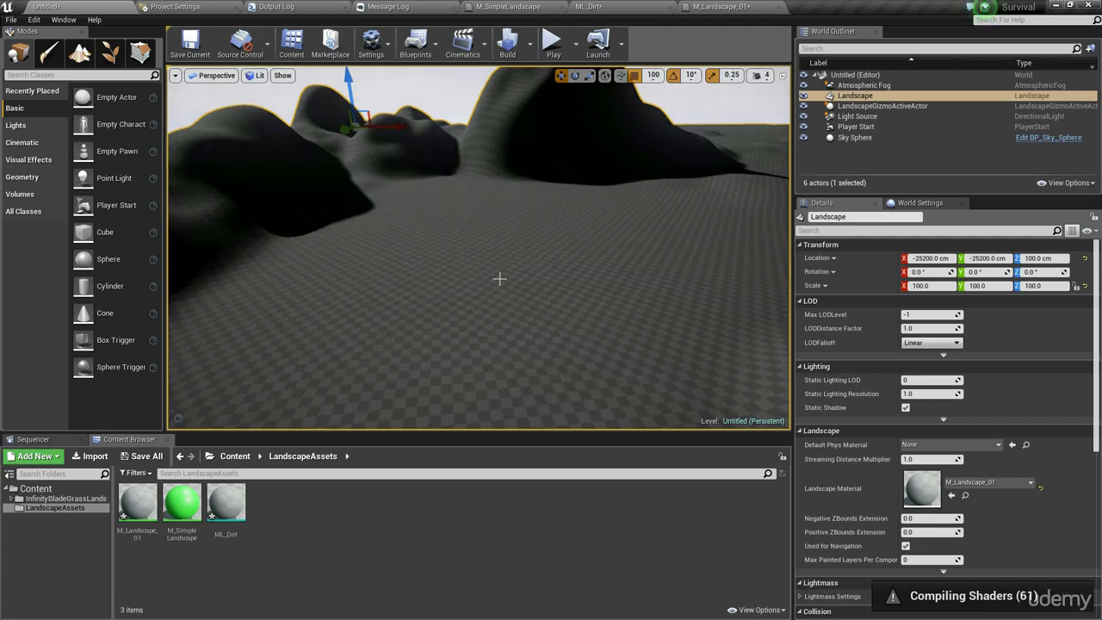
mouse_move(500, 279)
right_mouse_down()
mouse_move(503, 344)
mouse_move(465, 302)
mouse_move(474, 345)
mouse_move(497, 273)
mouse_move(499, 314)
mouse_move(522, 287)
mouse_move(499, 228)
mouse_move(497, 261)
right_mouse_up()
key("alt+3")
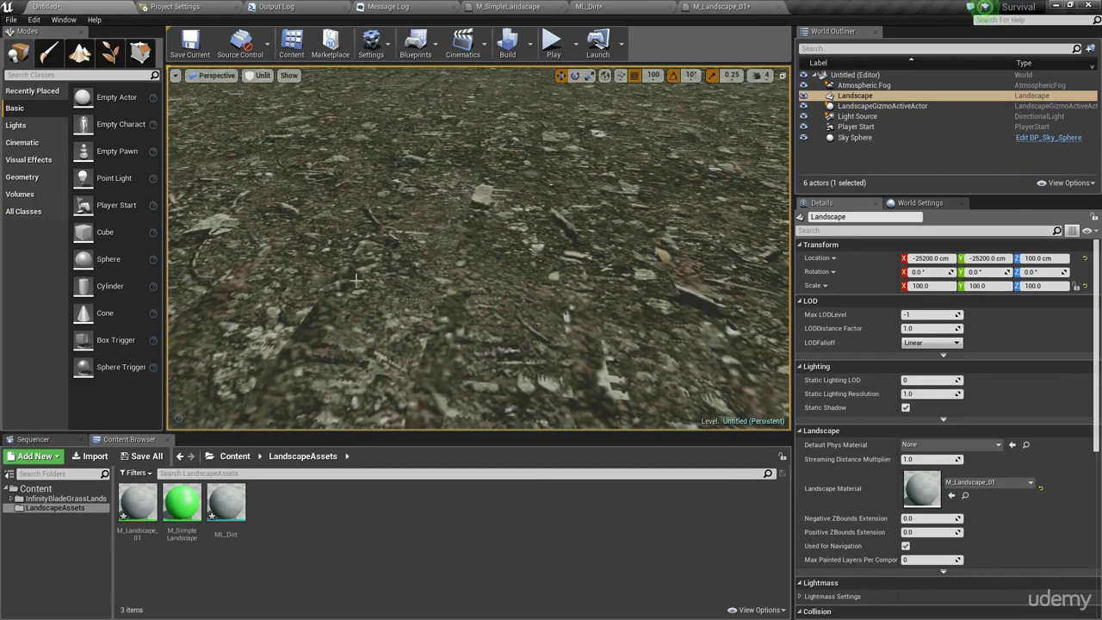
right_click_drag(569, 244, 515, 274)
key("alt+4")
left_click(721, 7)
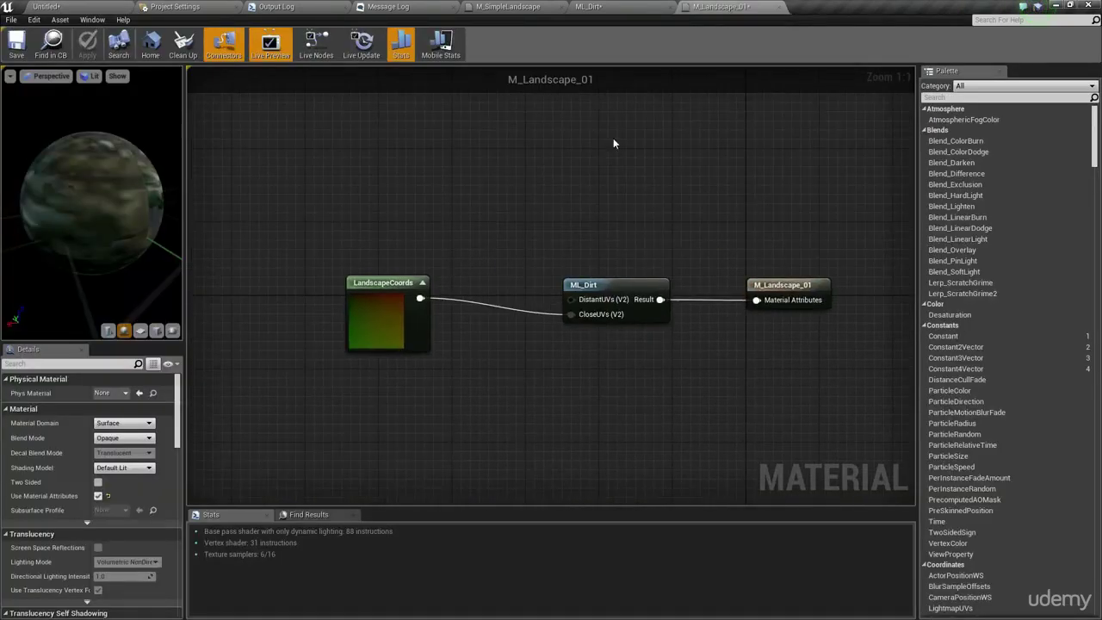
Step: Delete the Texture Sample node feeding the blend node's Alpha in ML_Dirt
left_click(594, 7)
mouse_move(706, 303)
right_mouse_down()
mouse_move(727, 214)
mouse_move(687, 296)
right_mouse_up()
left_click_drag(706, 399, 578, 320)
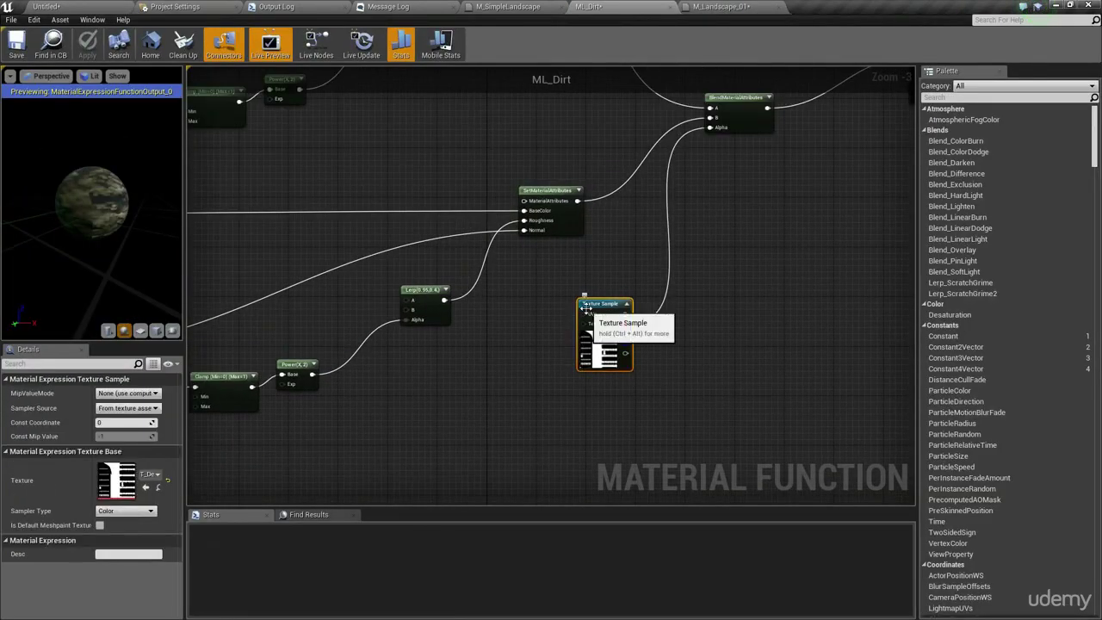
key("Delete")
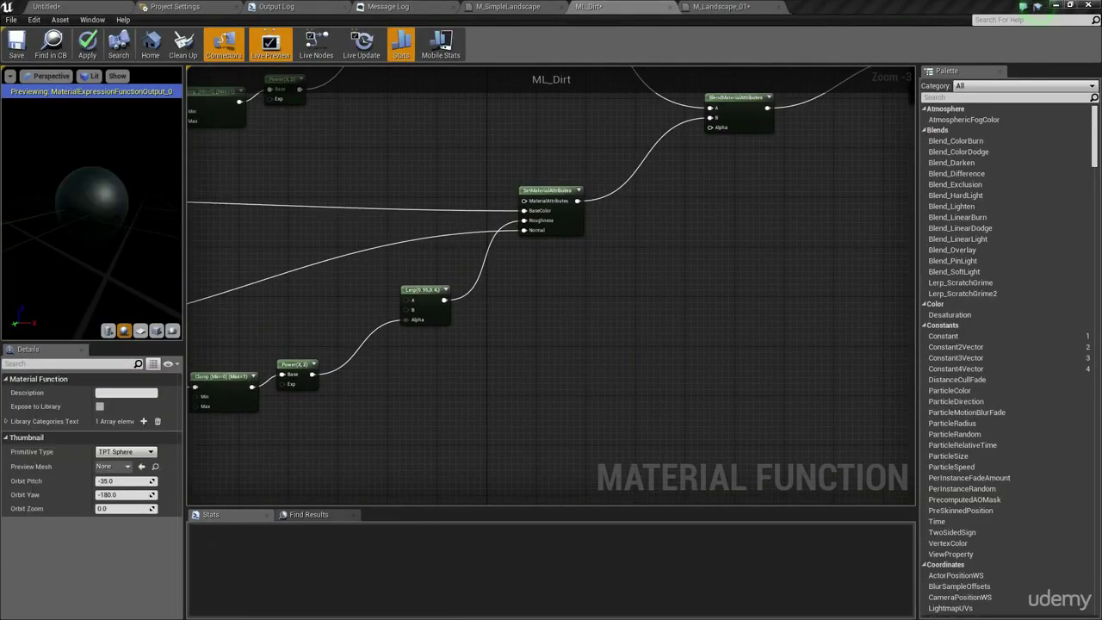
Step: Add a WorldPosition node in the empty space beneath the lower network's Multiply, Clamp and Power nodes
right_click(661, 317)
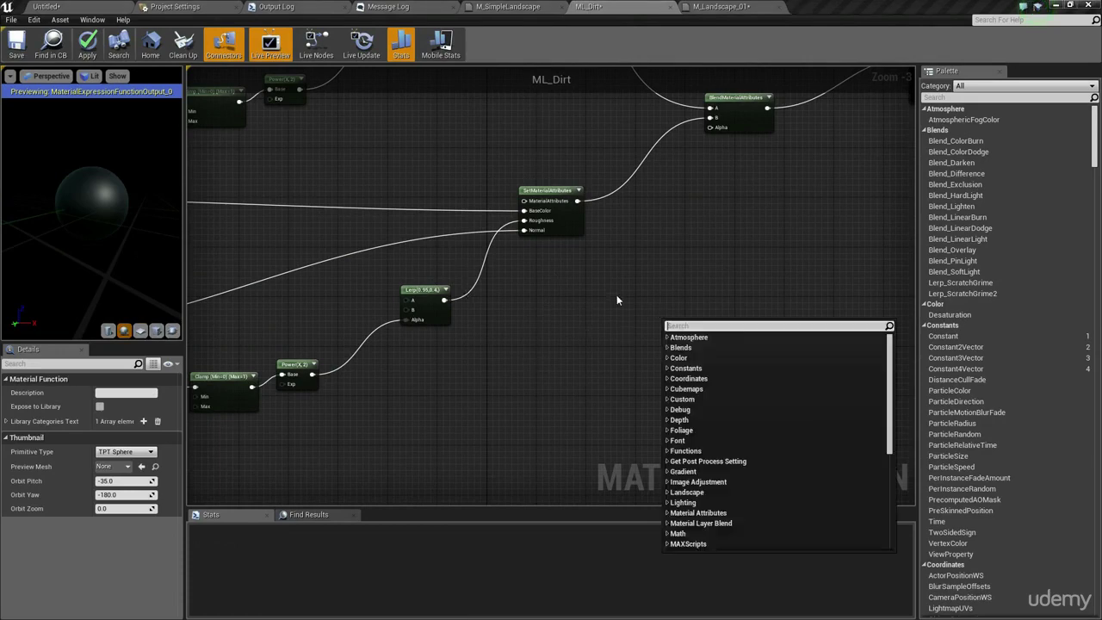
right_click_drag(546, 295, 612, 262)
scroll(611, 261, "down", 3)
scroll(657, 218, "up", 2)
right_click_drag(501, 392, 551, 310)
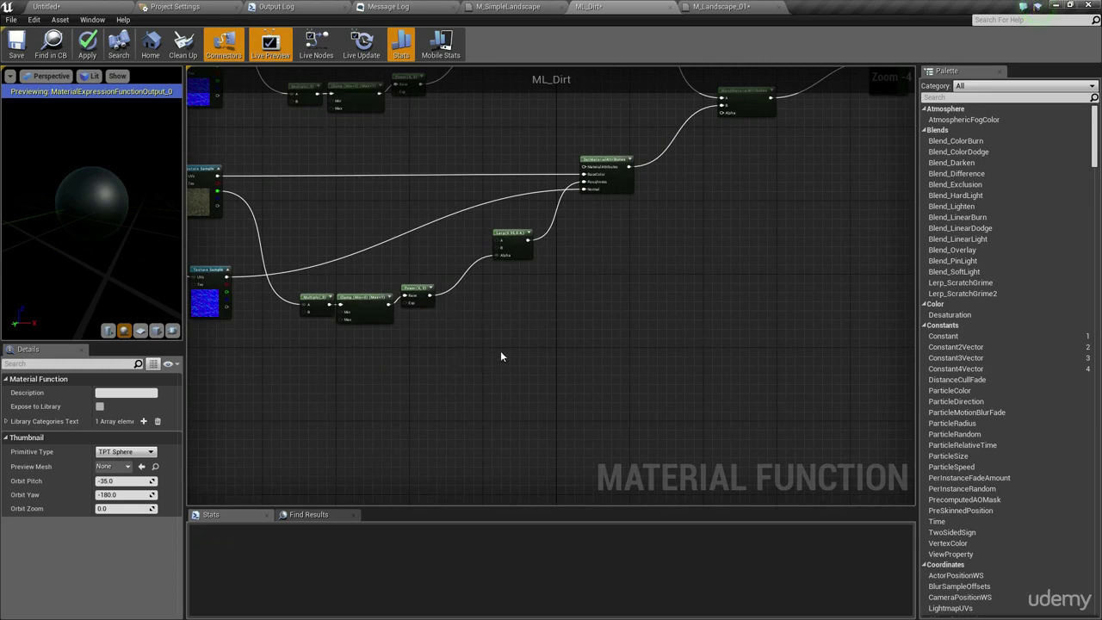
right_click_drag(561, 277, 571, 228)
right_click(315, 353)
type("world ")
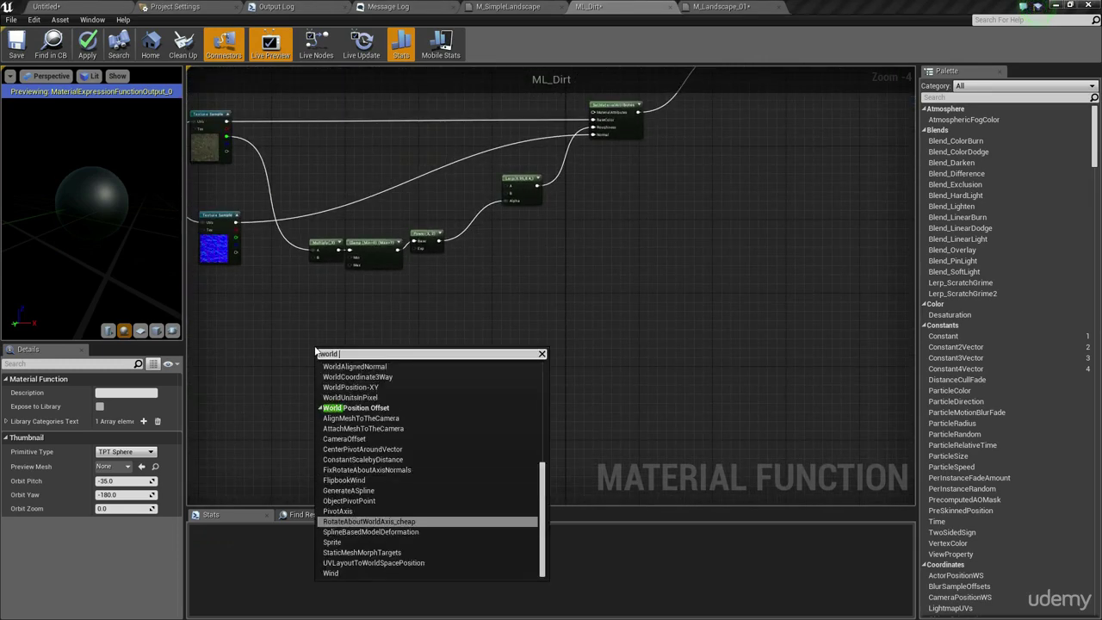
type("position")
scroll(375, 447, "up", 5)
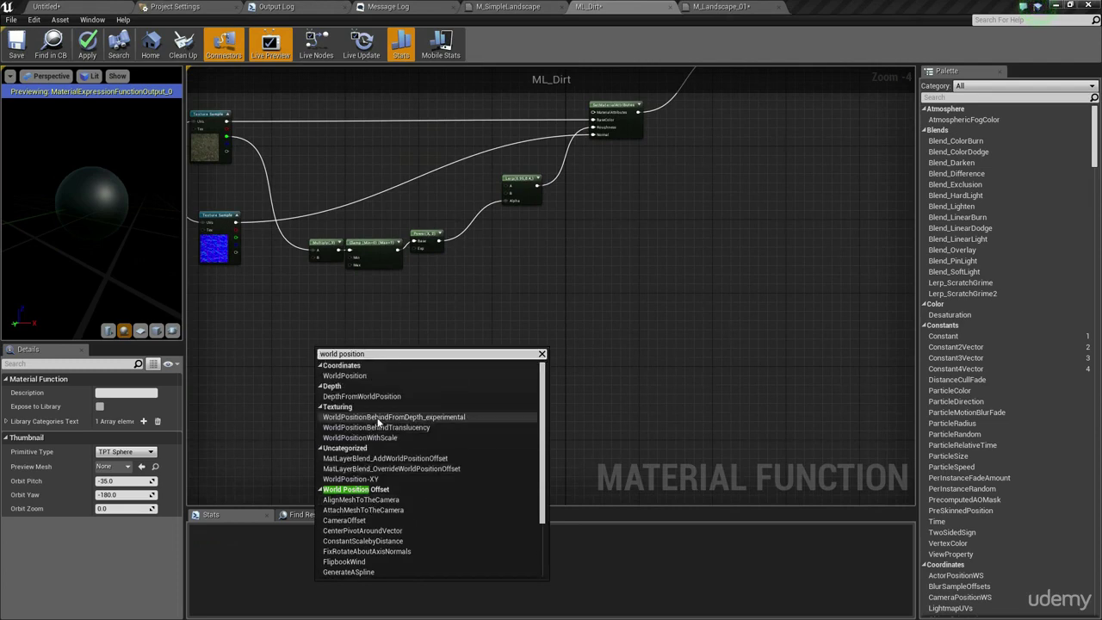
left_click(375, 380)
left_click(409, 325)
right_click_drag(409, 324, 373, 345)
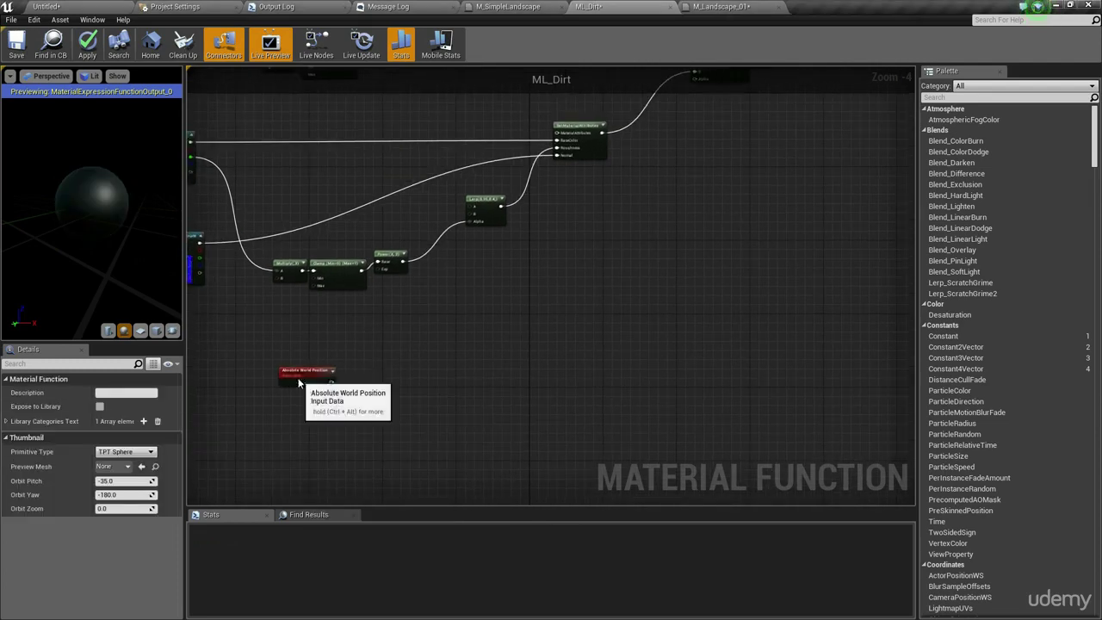
mouse_move(298, 379)
left_mouse_down()
mouse_move(393, 360)
mouse_move(311, 382)
left_mouse_up()
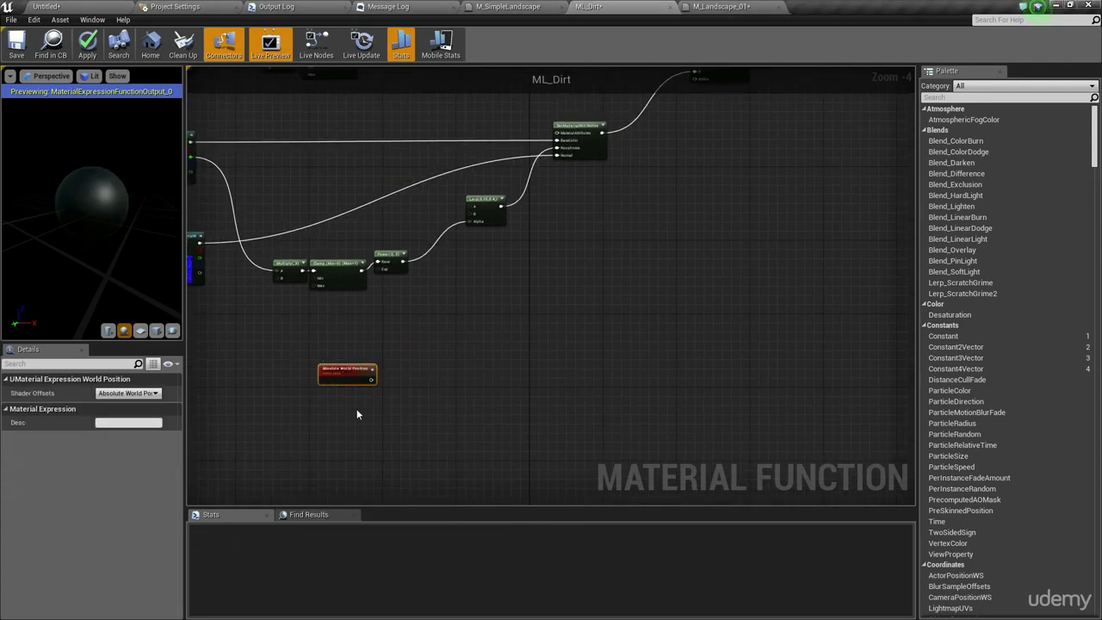
left_click(358, 414)
Step: Add a Distance node with its A input fed by the Absolute World Position output
scroll(366, 362, "up", 2)
left_click_drag(363, 341, 413, 352)
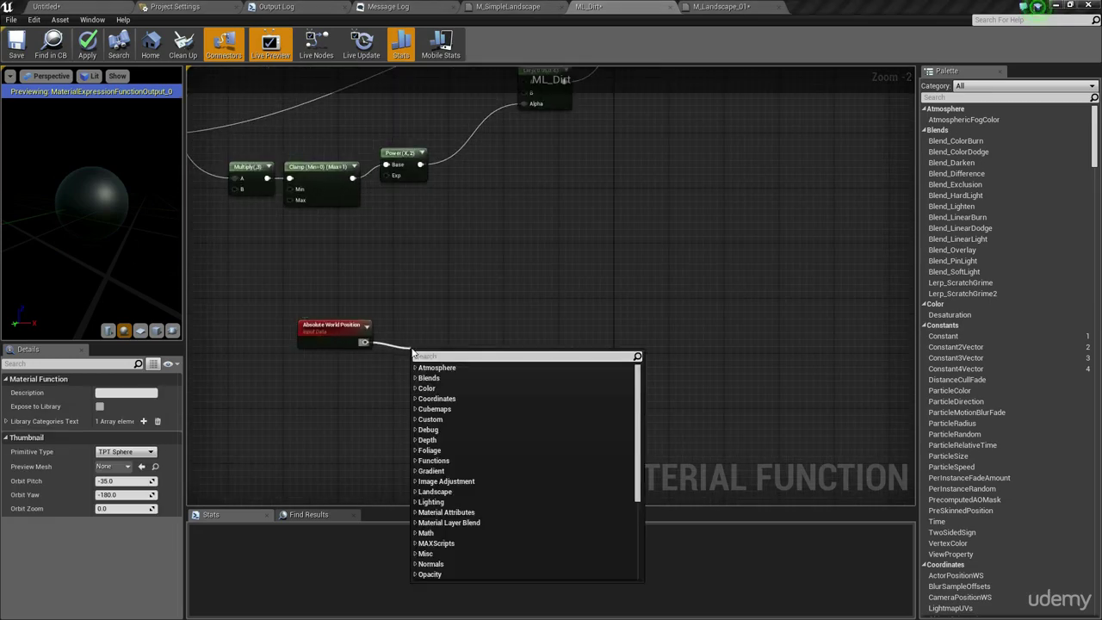
type("dir")
key("BackSpace")
key("BackSpace")
key("BackSpace")
key("BackSpace")
type("distance")
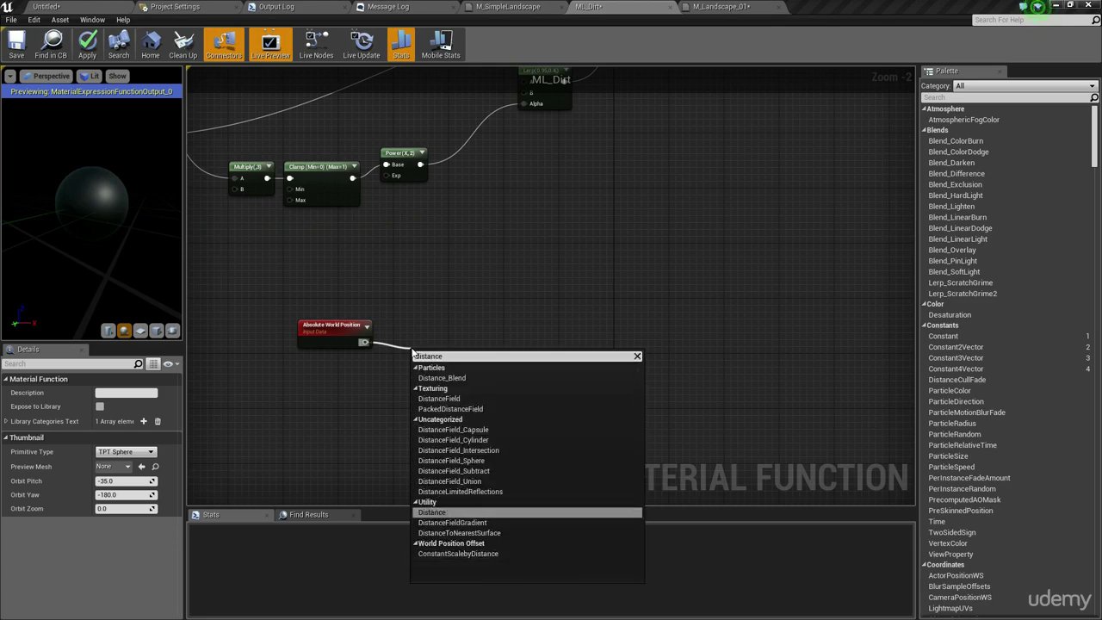
key("Return")
left_click(434, 335)
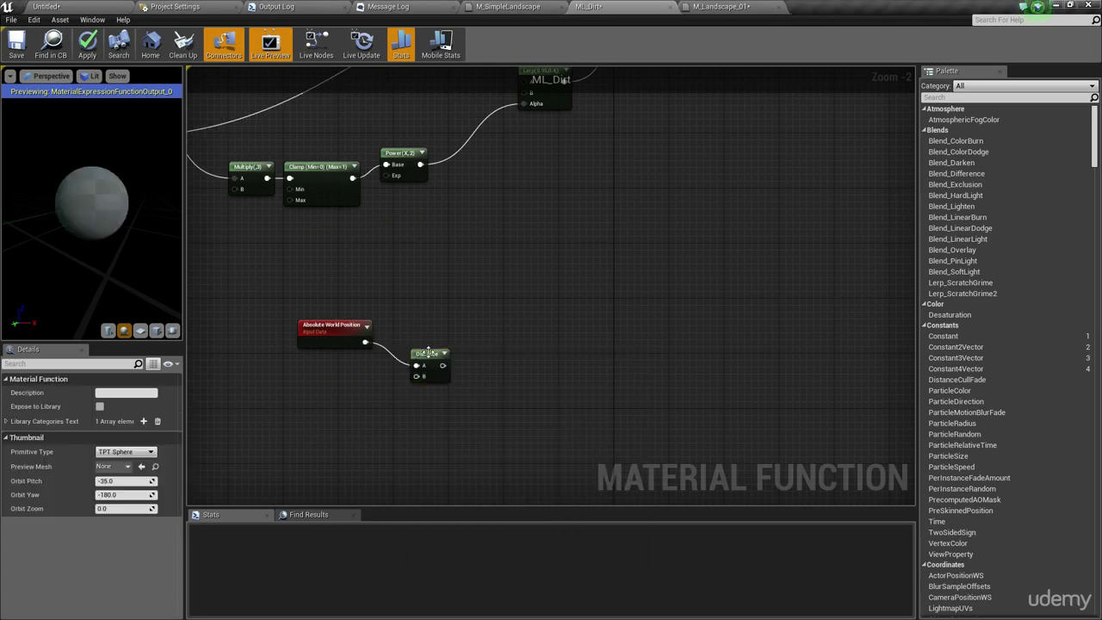
Step: Reposition the Distance node so its A input lines up with the Absolute World Position output
left_click_drag(429, 354, 440, 319)
left_click(336, 358)
left_click(327, 329)
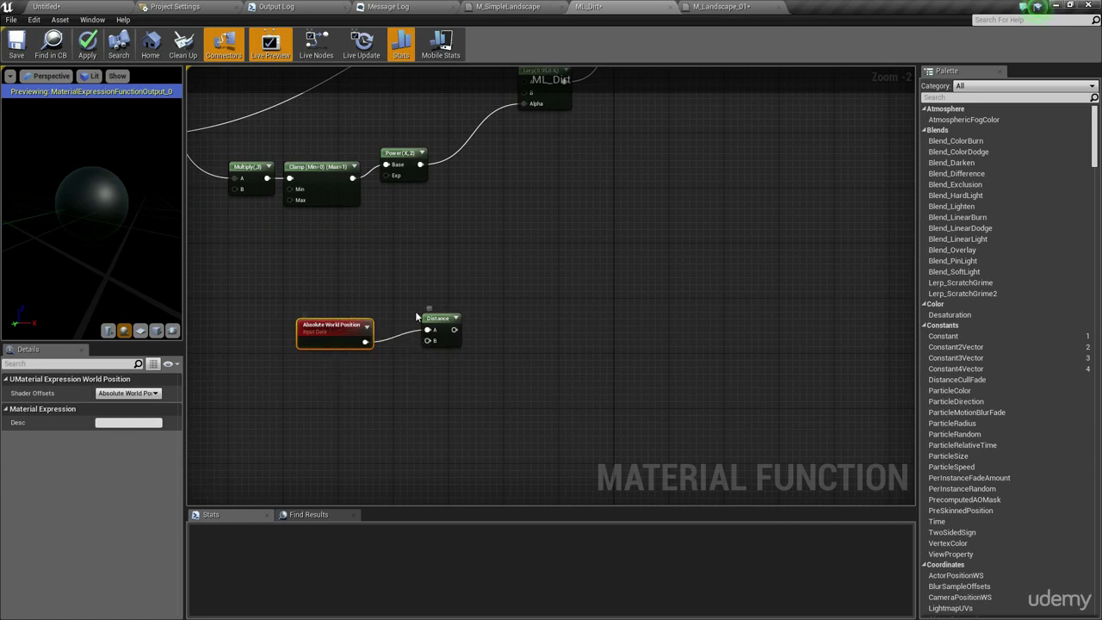
right_click_drag(423, 293, 409, 231)
left_click(409, 231)
left_click_drag(422, 258, 432, 273)
left_click(411, 300)
right_click_drag(411, 302, 499, 260)
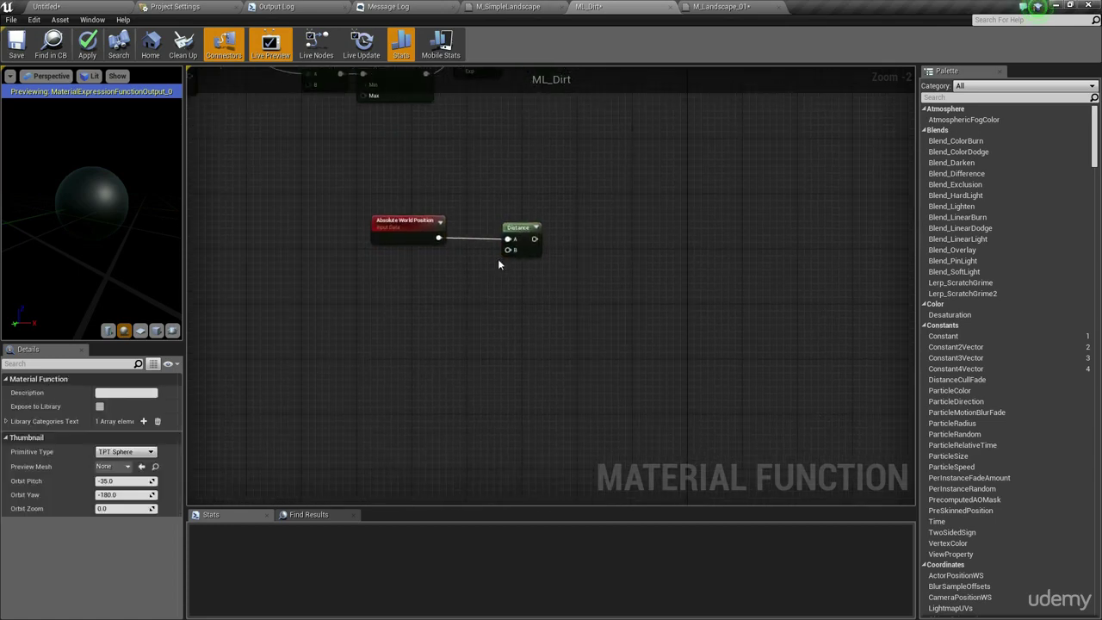
right_click(367, 300)
type("camera position")
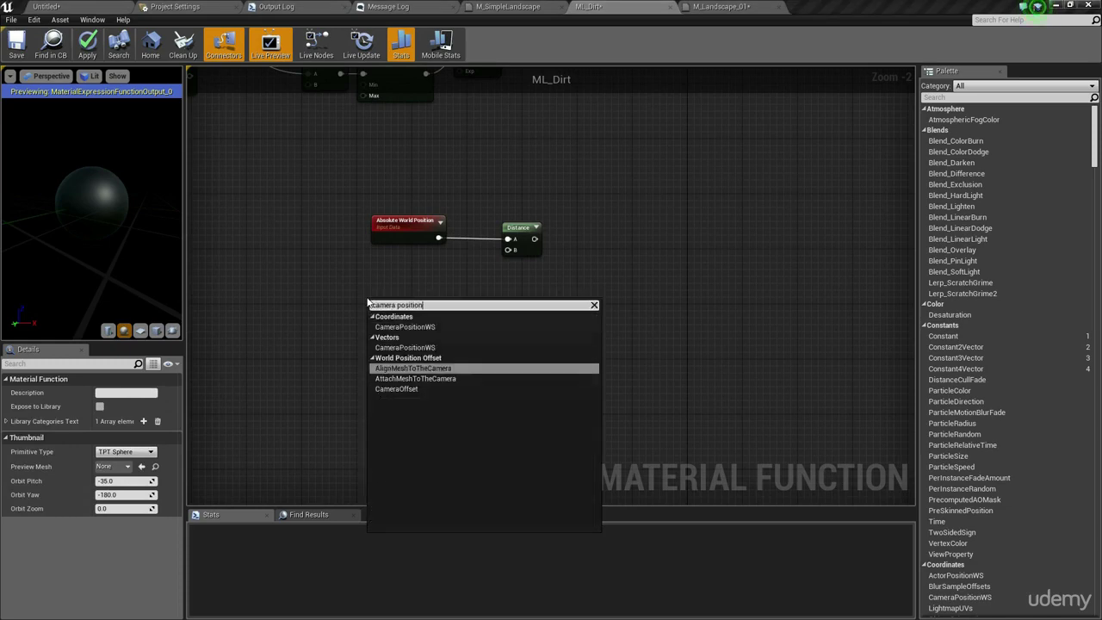
key("Return")
key("Delete")
Step: Add a CameraPositionWS node directly beneath Absolute World Position and connect its output to the Distance node's B input
right_click(404, 293)
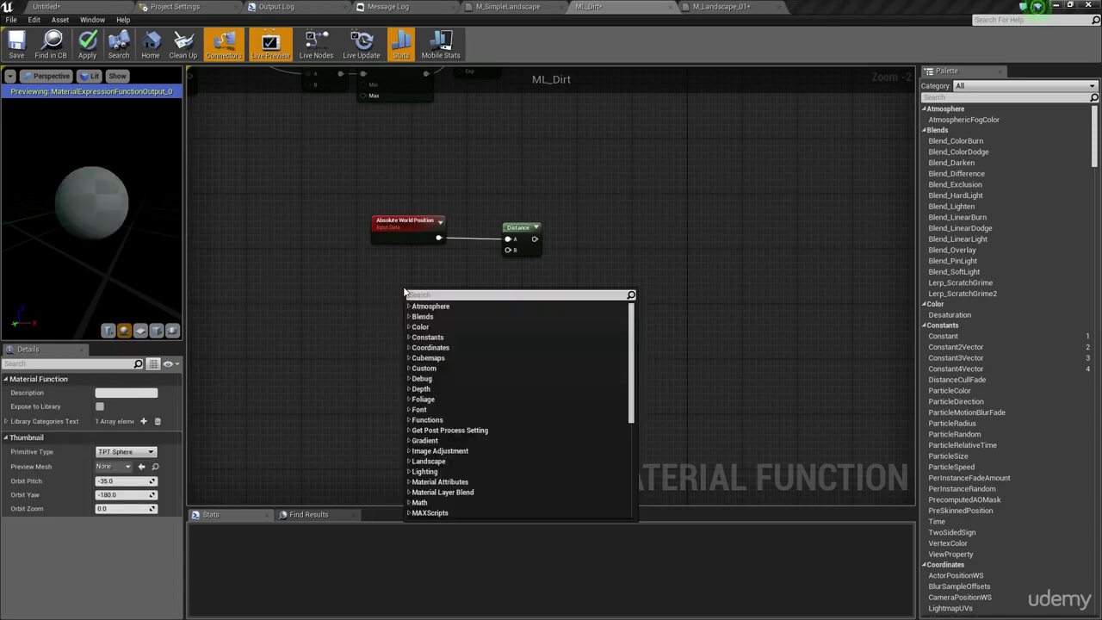
type("camera pos")
key("Return")
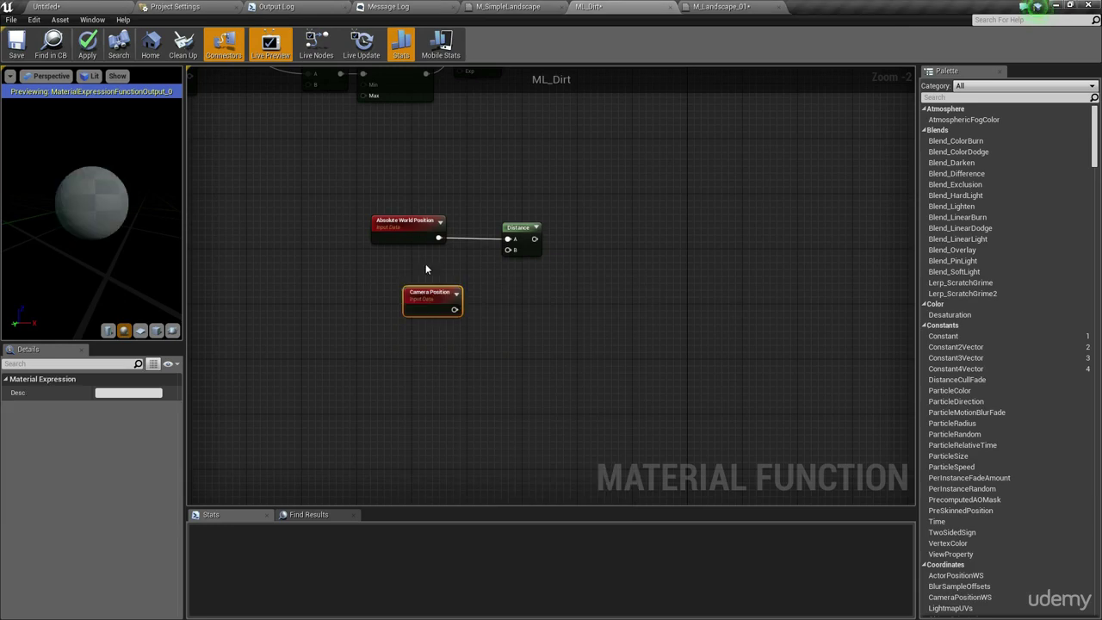
left_click(428, 263)
left_click_drag(423, 298, 403, 262)
left_click(447, 334)
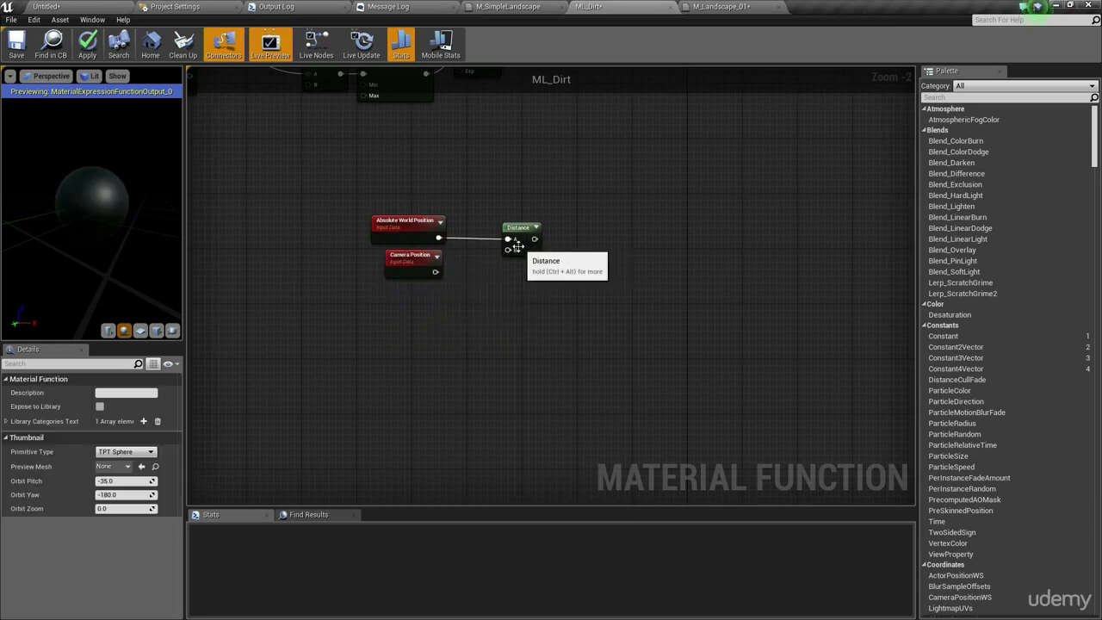
left_click(515, 251)
left_click_drag(509, 249, 435, 272)
right_click_drag(493, 310, 468, 307)
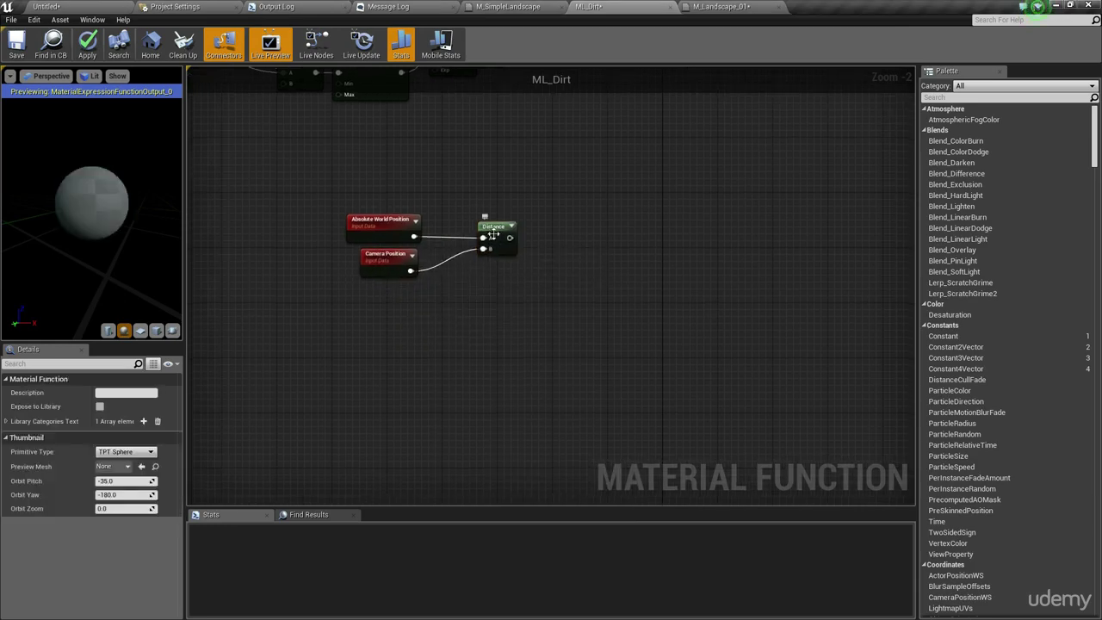
Step: Add a Divide node with its A input fed by the Distance output
right_click_drag(646, 262, 531, 273)
left_click(531, 273)
right_click_drag(531, 273, 596, 297)
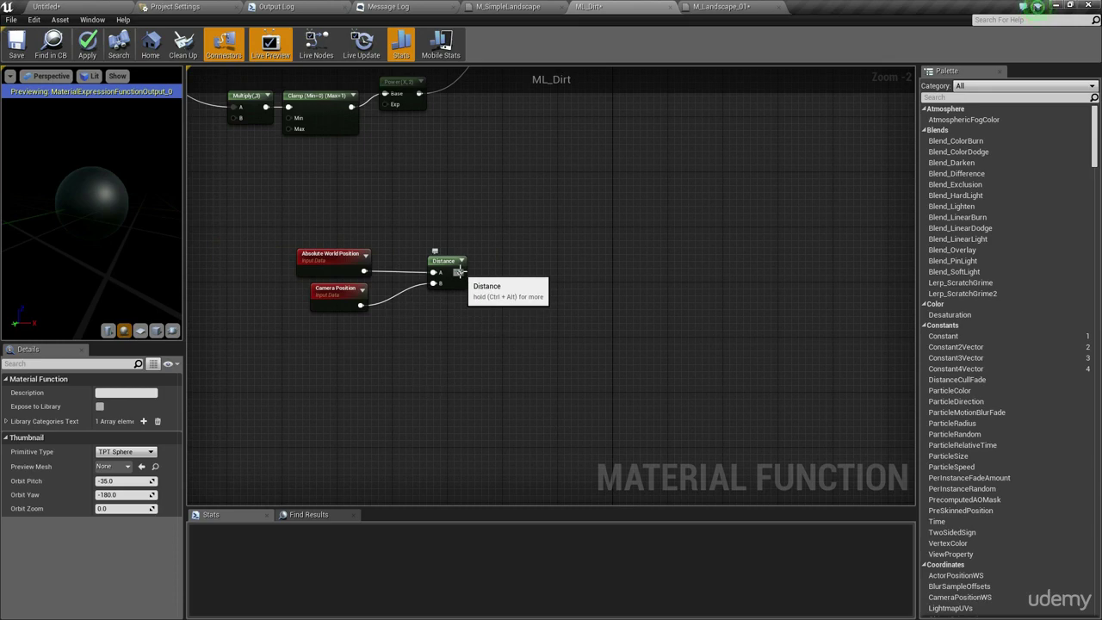
scroll(467, 322, "down", 4)
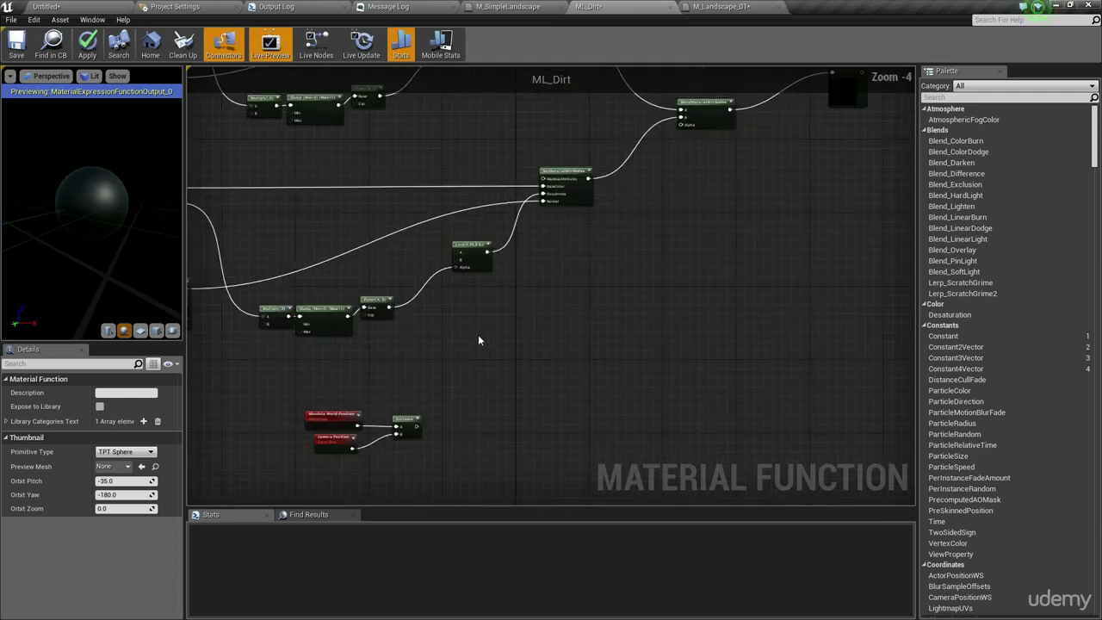
scroll(478, 335, "up", 6)
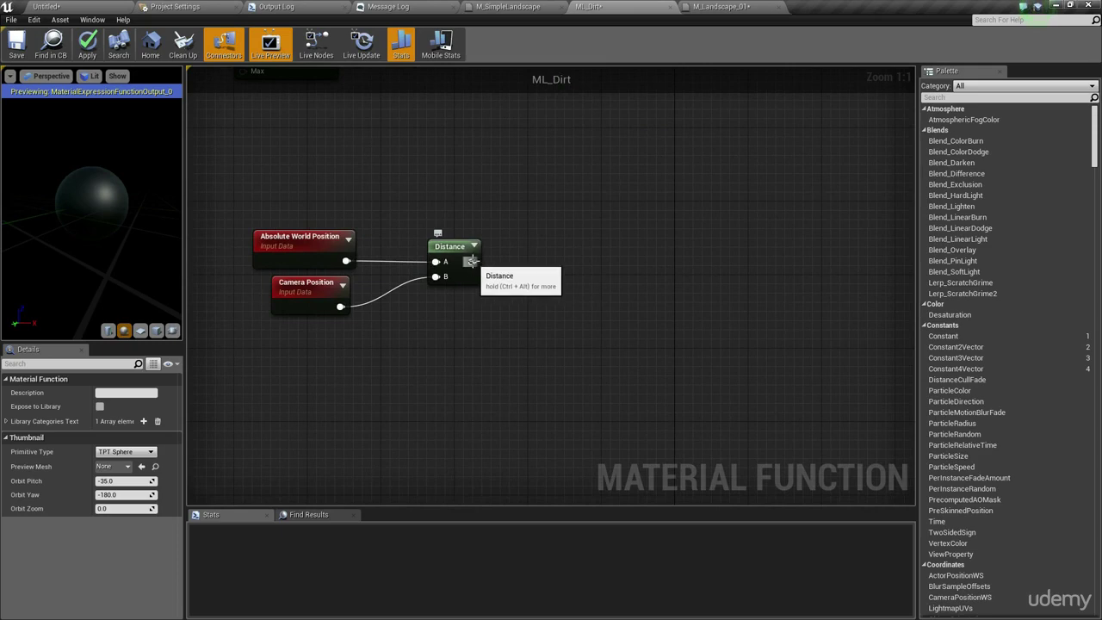
left_click_drag(472, 261, 558, 247)
type("divid")
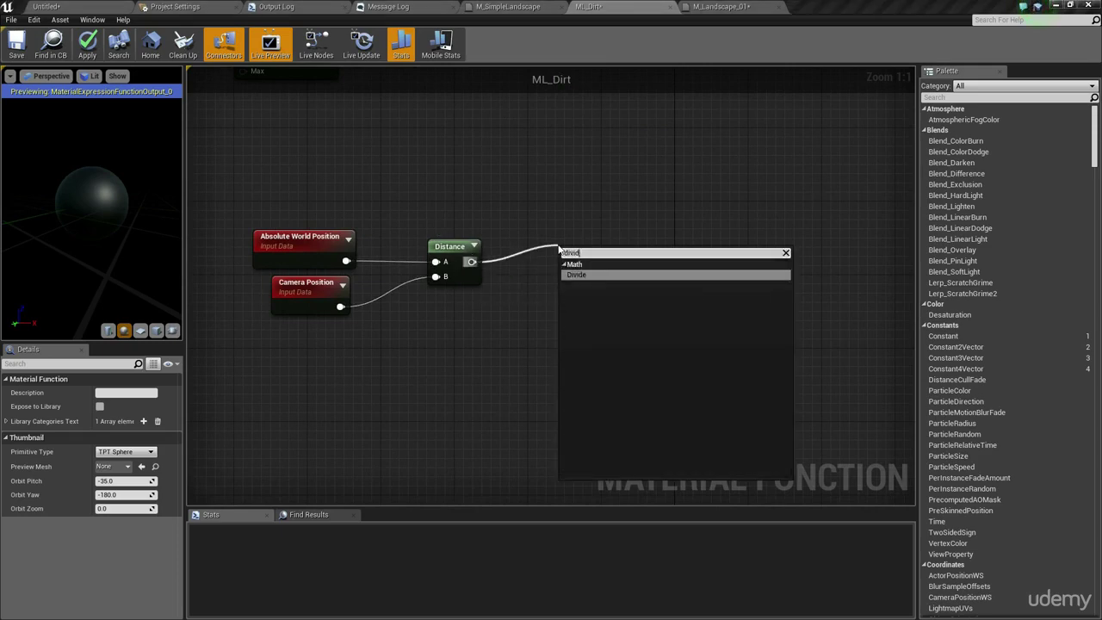
key("Return")
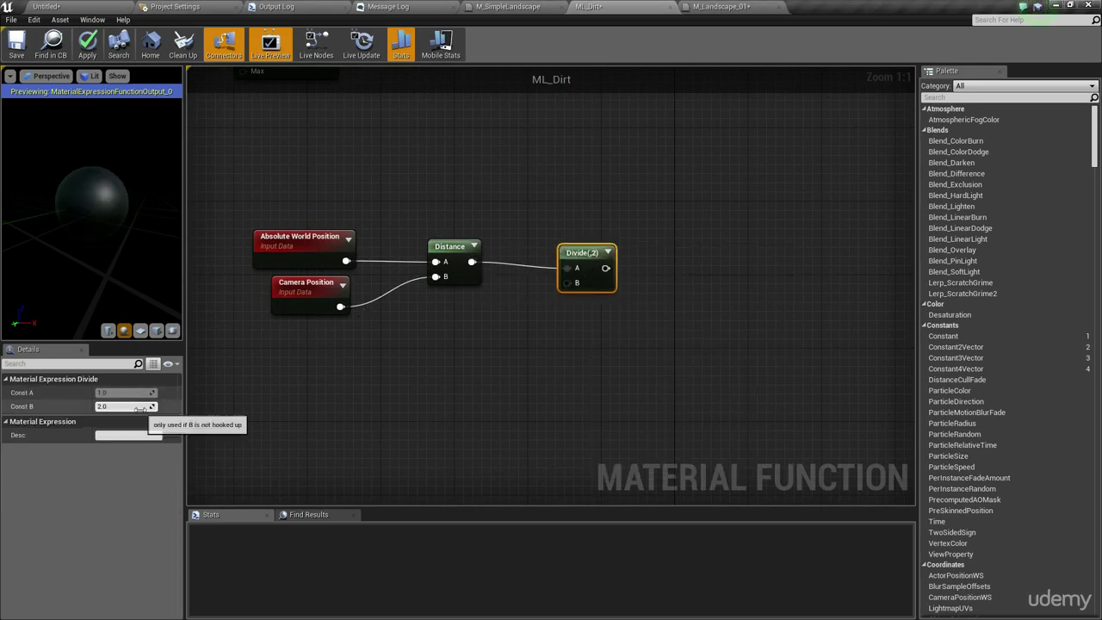
Step: Set the Divide node's Const B to 1000
left_click(138, 407)
type("100")
key("Return")
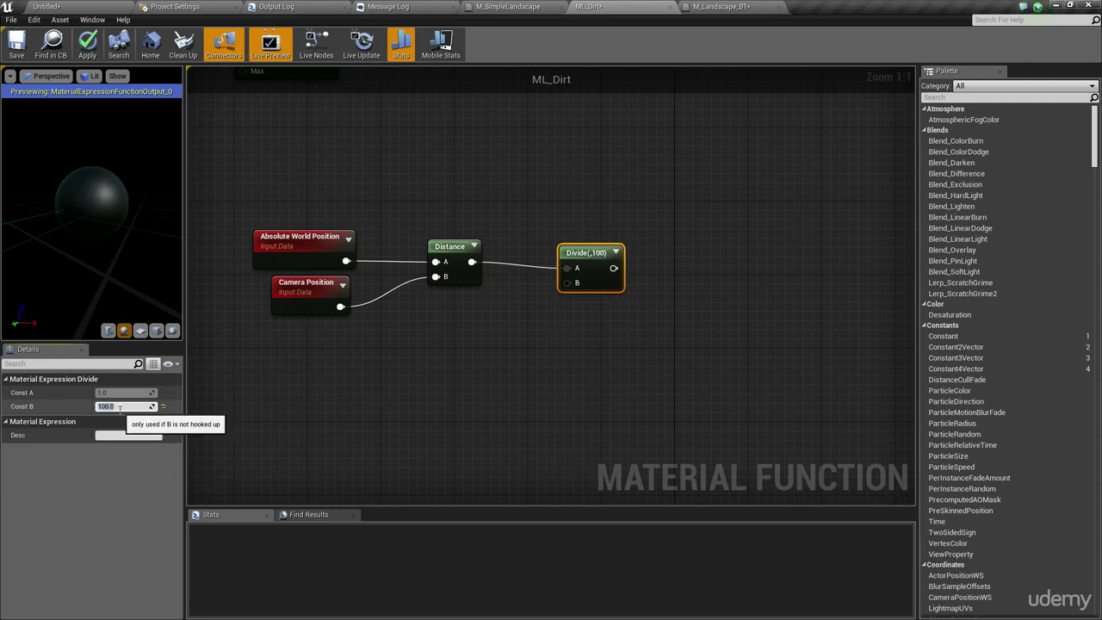
type("0")
key("Return")
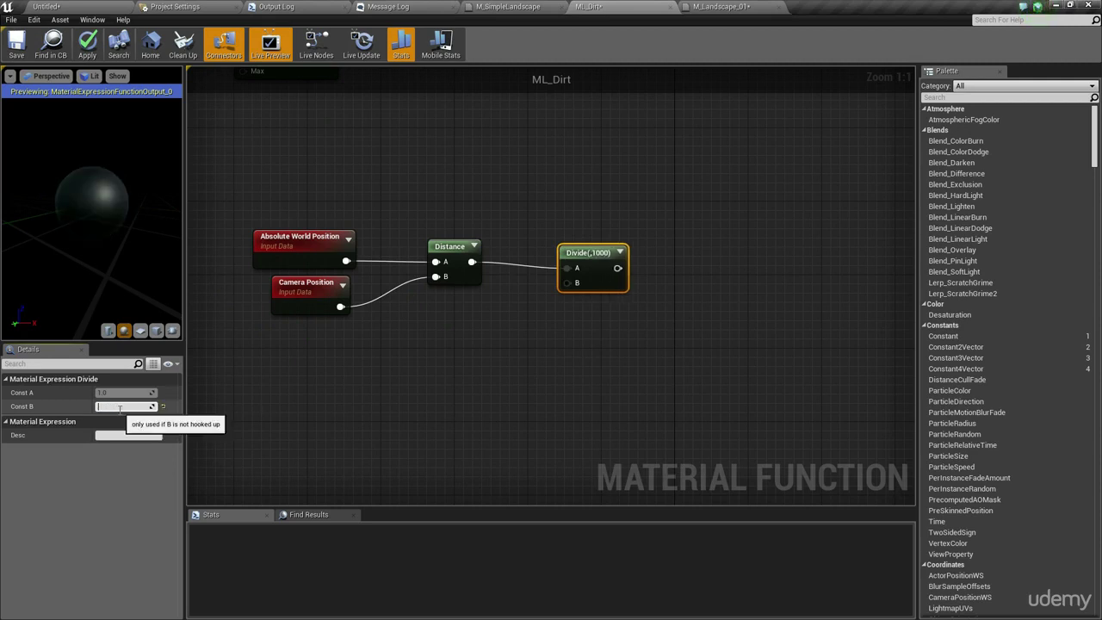
left_click(609, 185)
Step: Add a Clamp node fed by the Divide output
right_click_drag(609, 185, 544, 272)
left_click_drag(553, 355, 604, 323)
type("clamp")
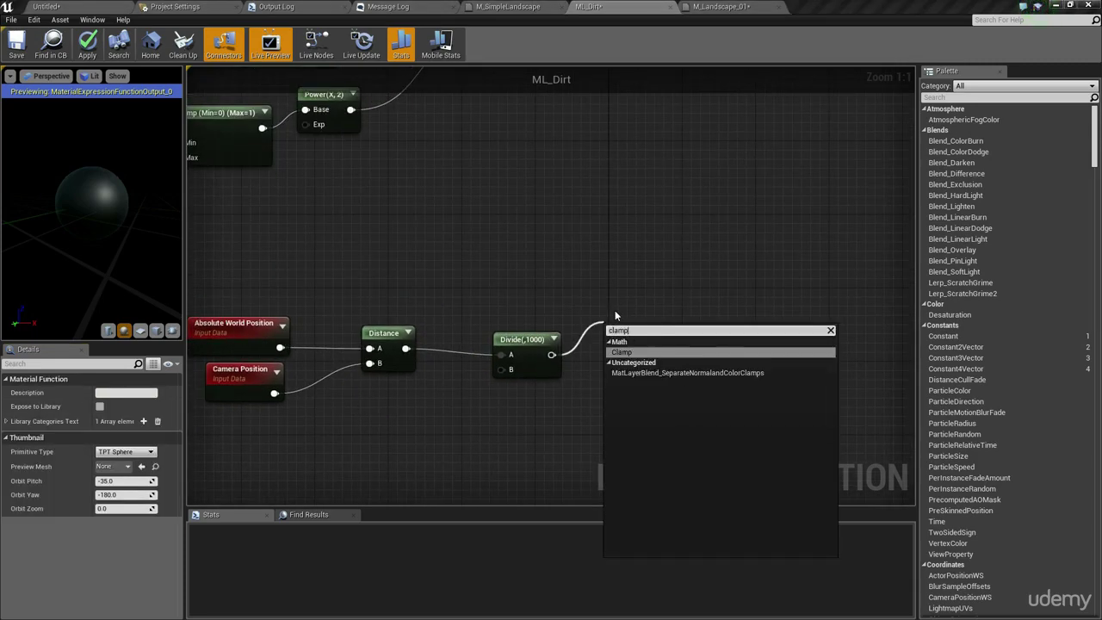
key("Return")
Step: Connect the new Clamp output to the Alpha input of the BlendMaterialAttributes node
right_click_drag(614, 310, 380, 445)
scroll(503, 333, "down", 2)
scroll(482, 332, "down", 3)
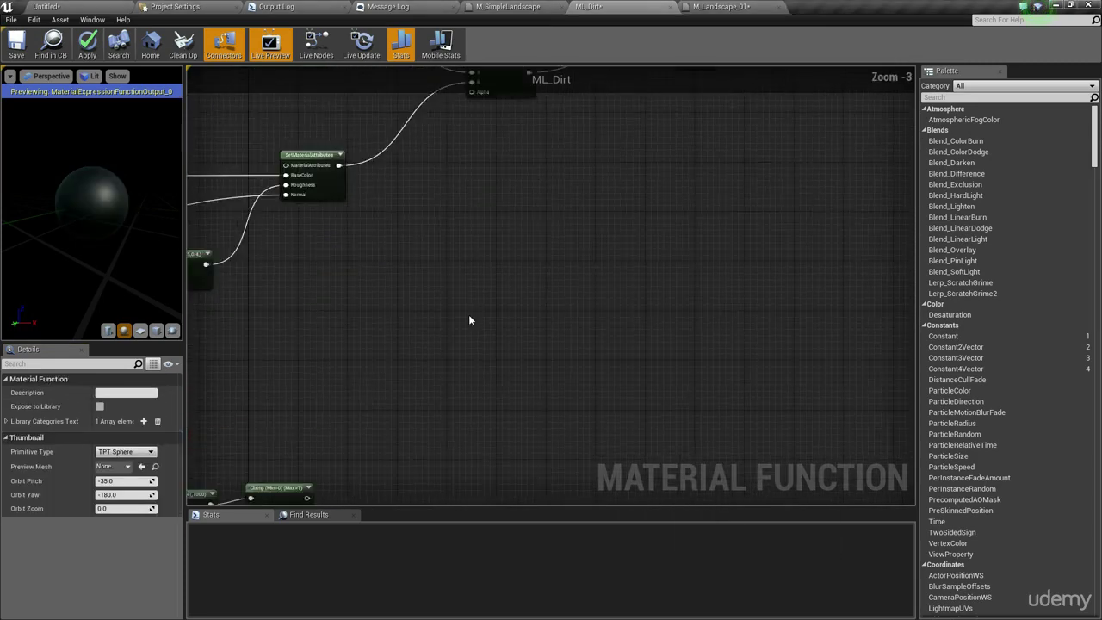
scroll(432, 396, "up", 2)
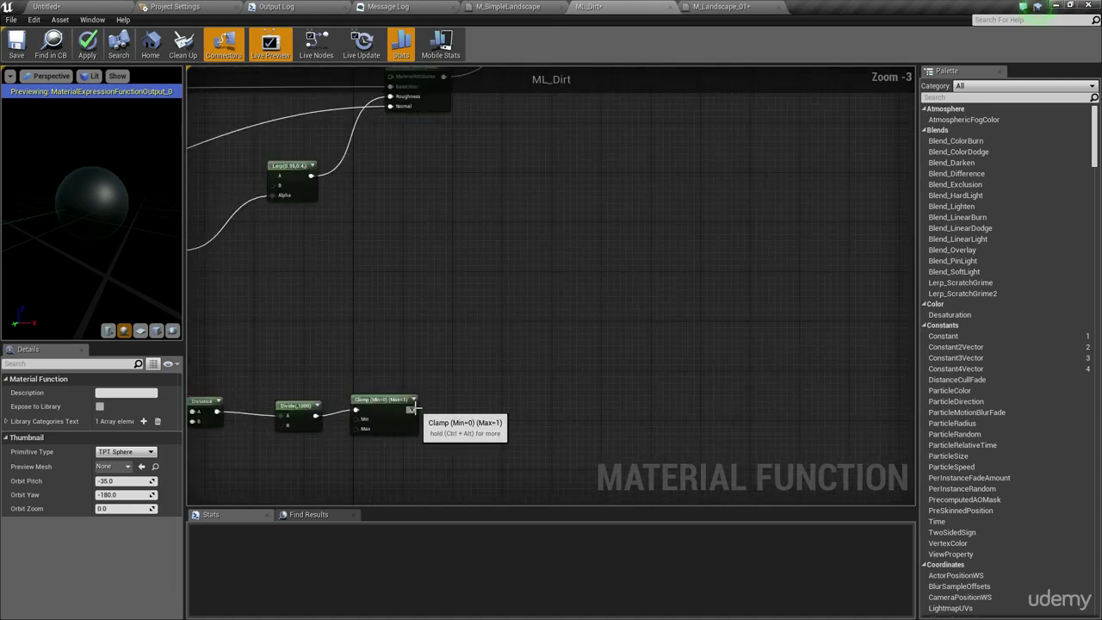
scroll(431, 397, "down", 3)
left_click_drag(413, 409, 433, 293)
Step: Add a Constant3Vector node just above the upper network's SetMaterialAttributes node
scroll(517, 233, "up", 3)
right_click_drag(453, 351, 630, 261)
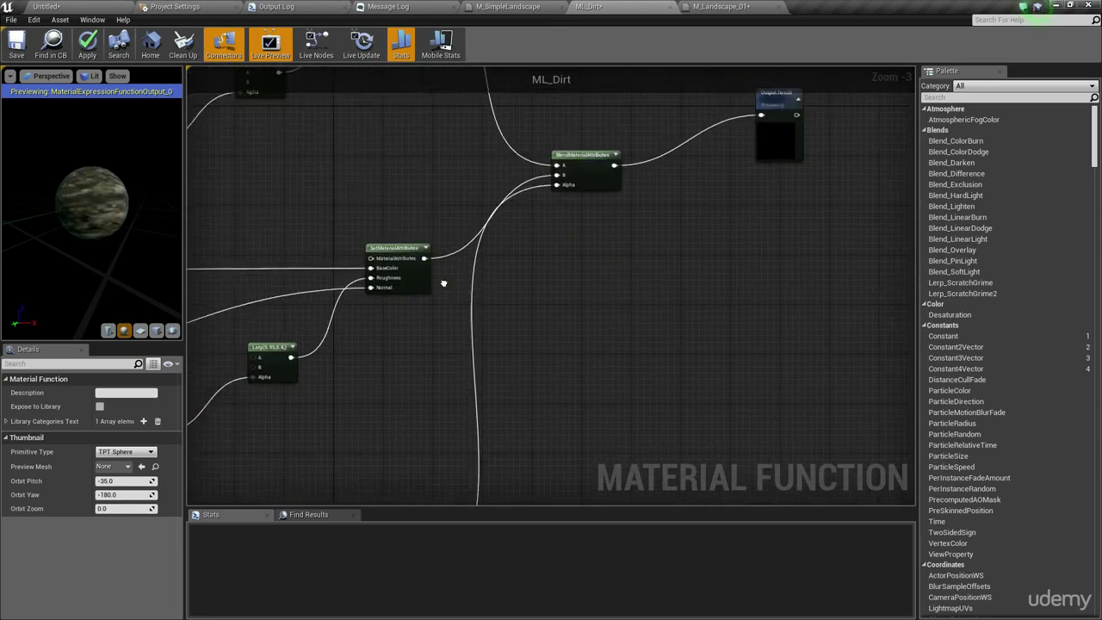
right_click_drag(313, 138, 488, 374)
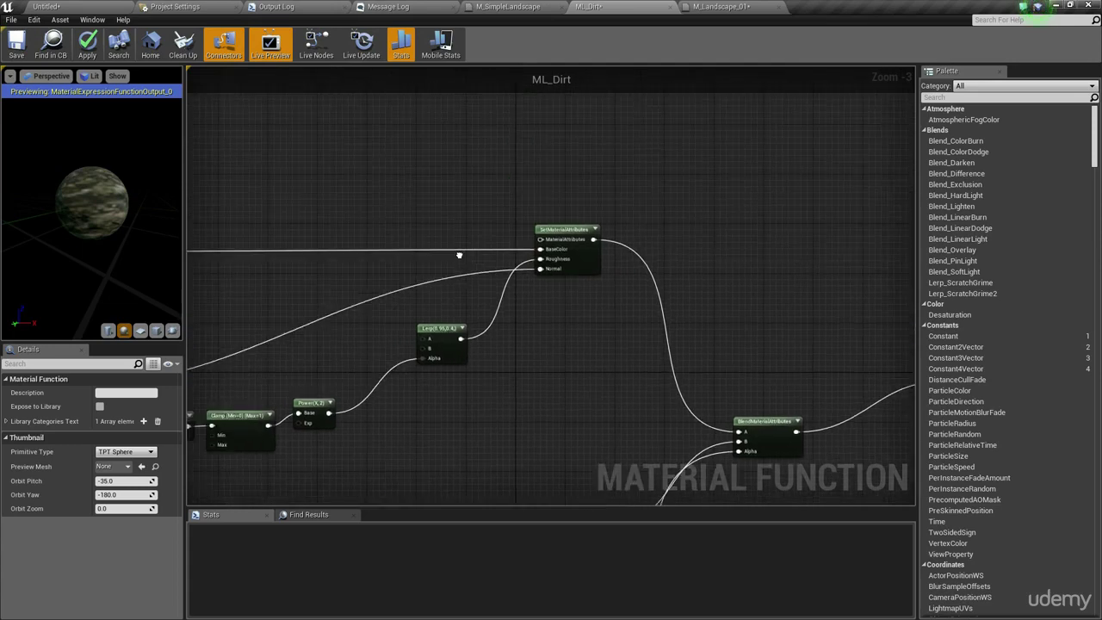
left_click(415, 180)
left_click(434, 201)
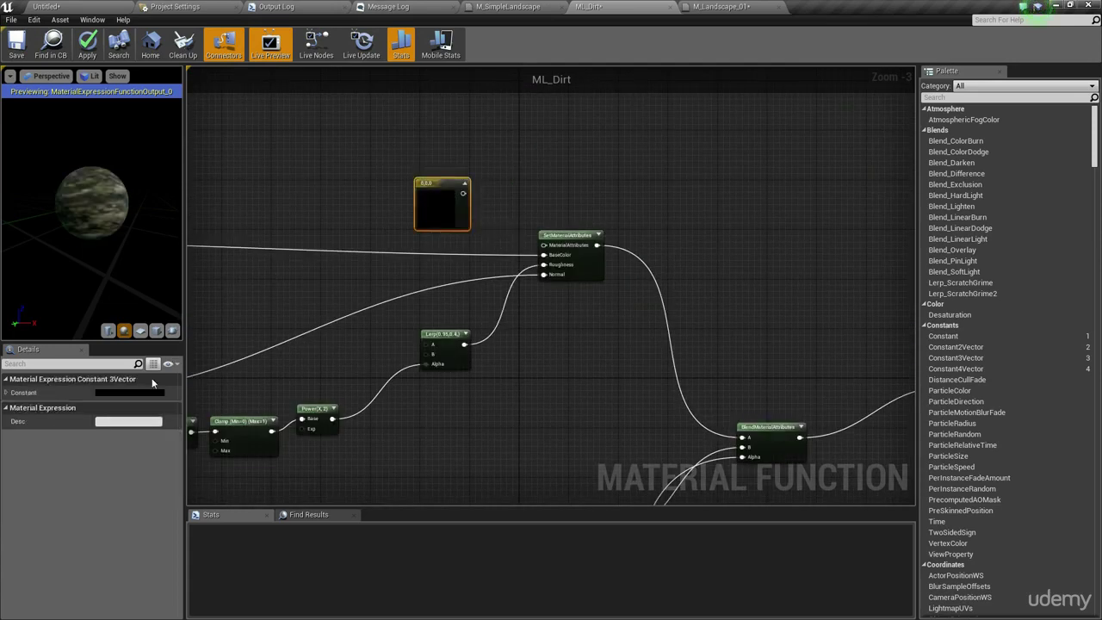
Step: Set the new Constant3Vector's colour to orange, about R 1.0, G 0.148, B 0.0
left_click(134, 393)
left_click_drag(203, 412, 341, 425)
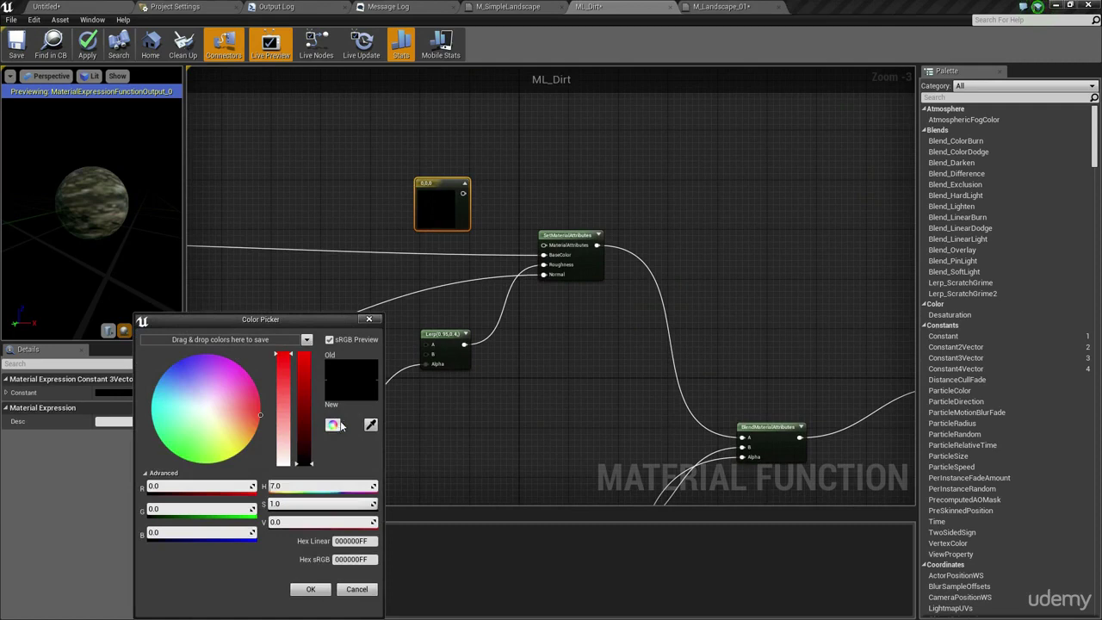
left_click(311, 589)
left_click(149, 393)
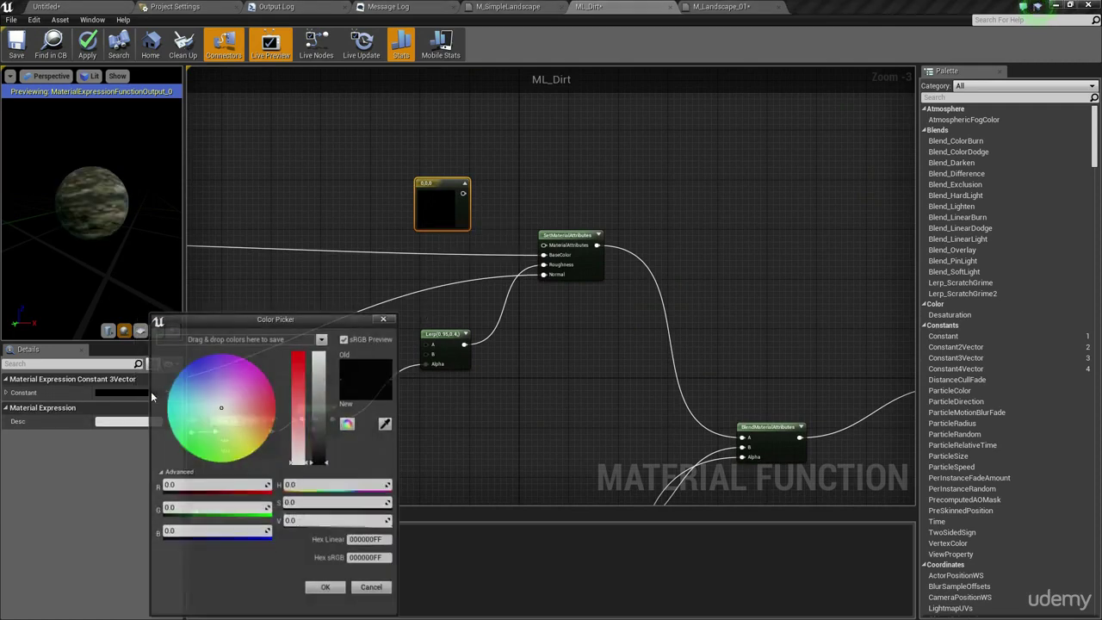
left_click_drag(240, 455, 306, 426)
left_click_drag(321, 382, 325, 334)
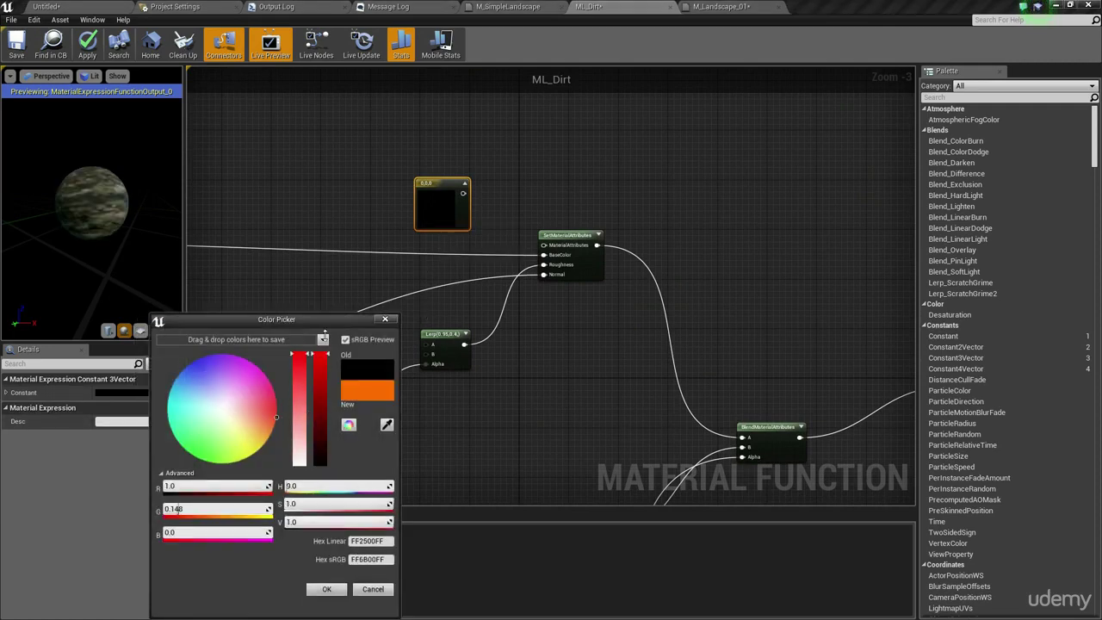
left_click(332, 589)
Step: Duplicate the orange constant beside the lower SetMaterialAttributes node and recolour the copy green, about R 0.0, G 1.0, B 0.104
right_click_drag(419, 253, 393, 153)
right_click_drag(413, 331, 405, 257)
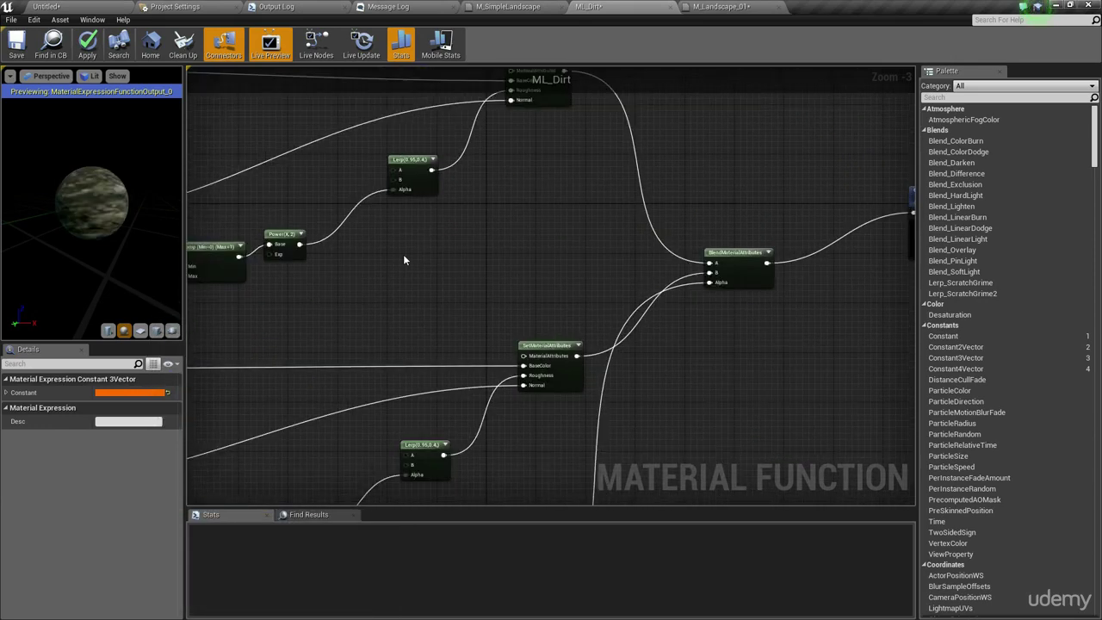
key("ctrl+c")
key("ctrl+v")
left_click(134, 392)
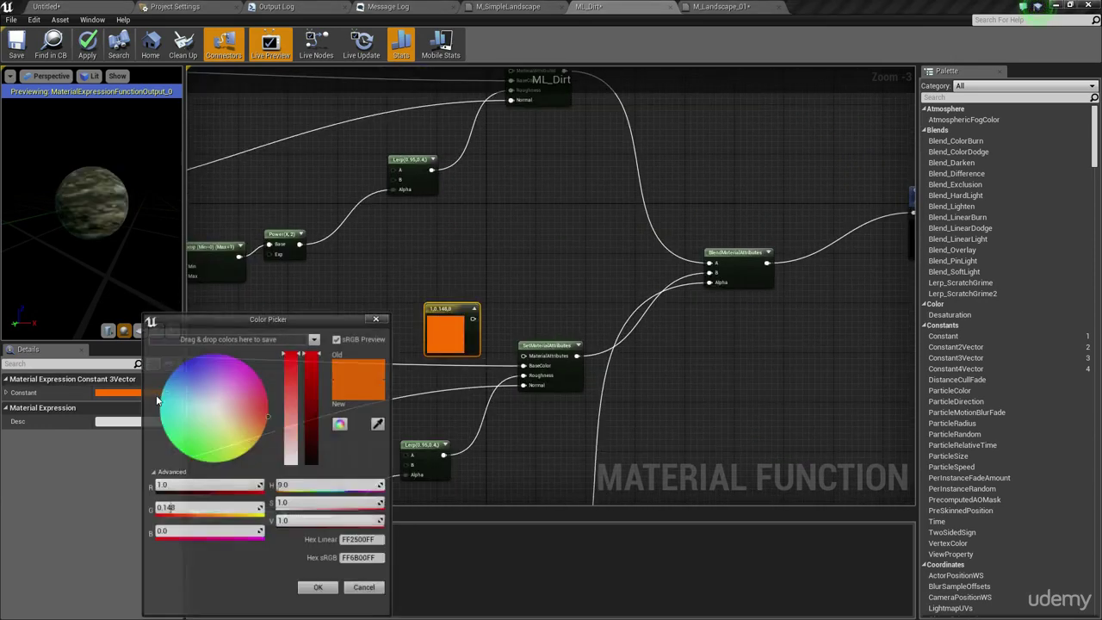
left_click_drag(202, 426, 174, 472)
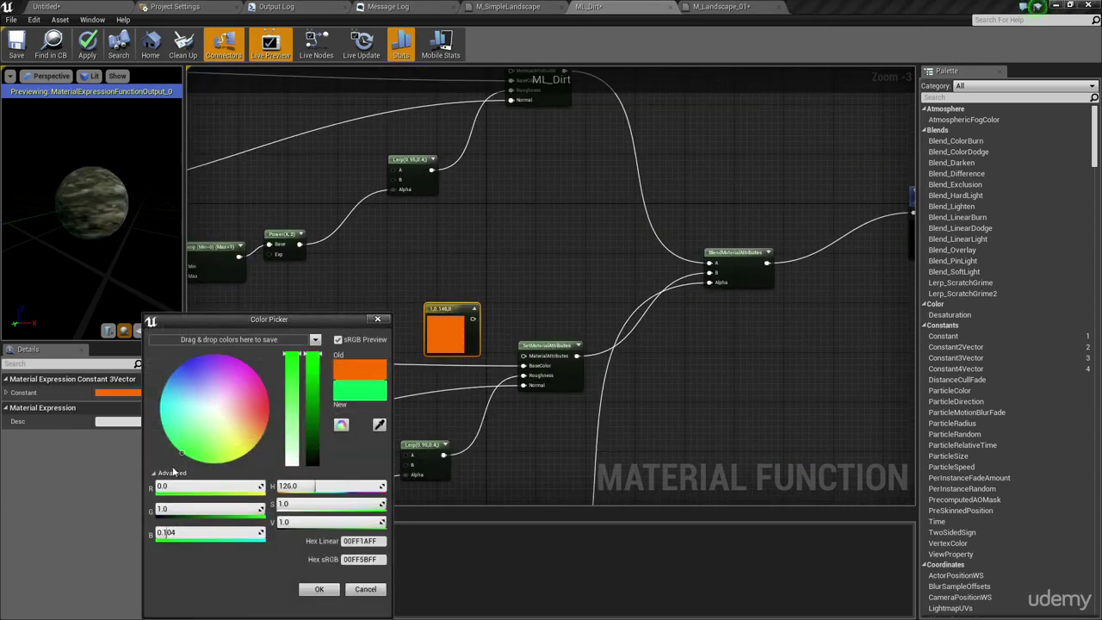
left_click(322, 589)
left_click(482, 274)
Step: Connect the orange constant to the upper SetMaterialAttributes node's BaseColor and the green constant to the lower one's BaseColor
right_click_drag(514, 244, 543, 347)
left_click_drag(560, 187, 458, 125)
right_click_drag(535, 297, 523, 226)
left_click_drag(539, 401, 489, 353)
Step: Examine how the preview sphere's colour blend responds to the camera moving closer and farther away
scroll(95, 239, "up", 5)
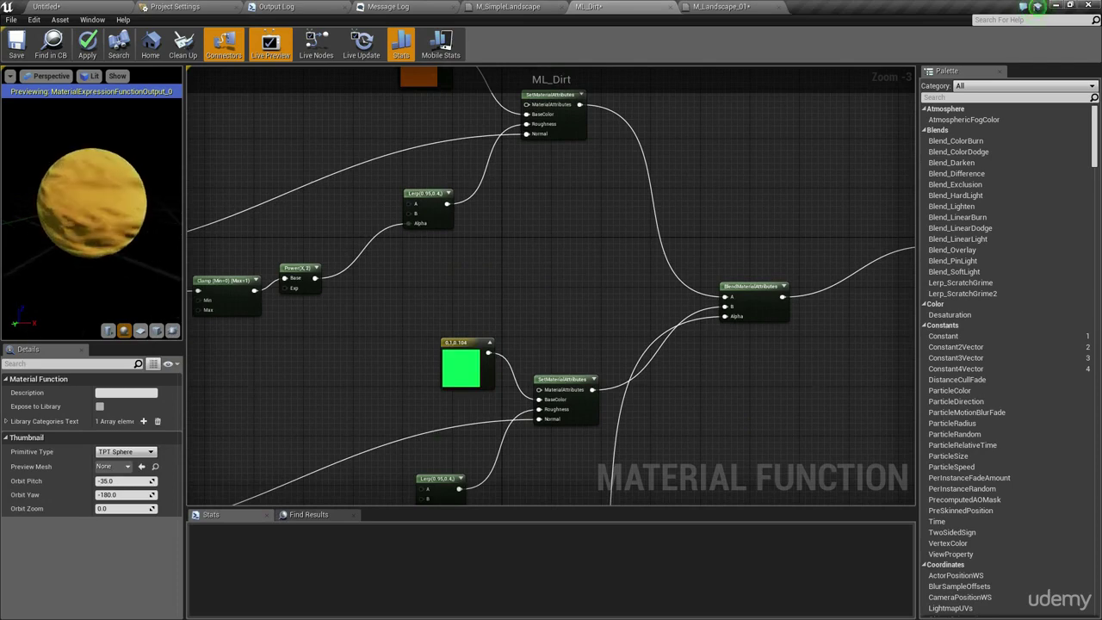
scroll(92, 207, "down", 8)
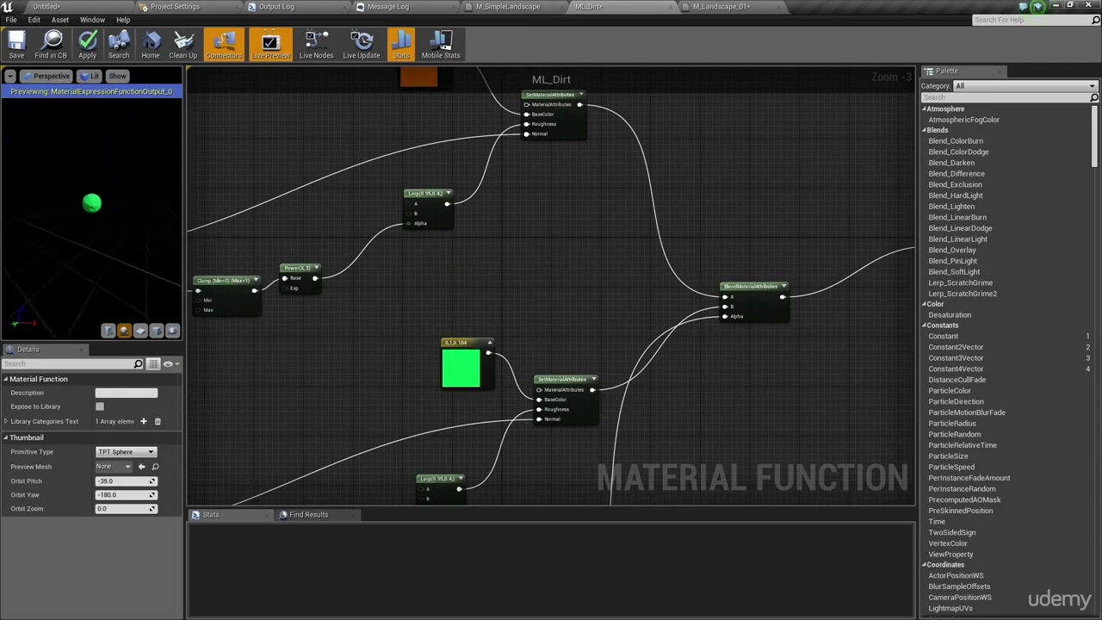
scroll(92, 207, "up", 6)
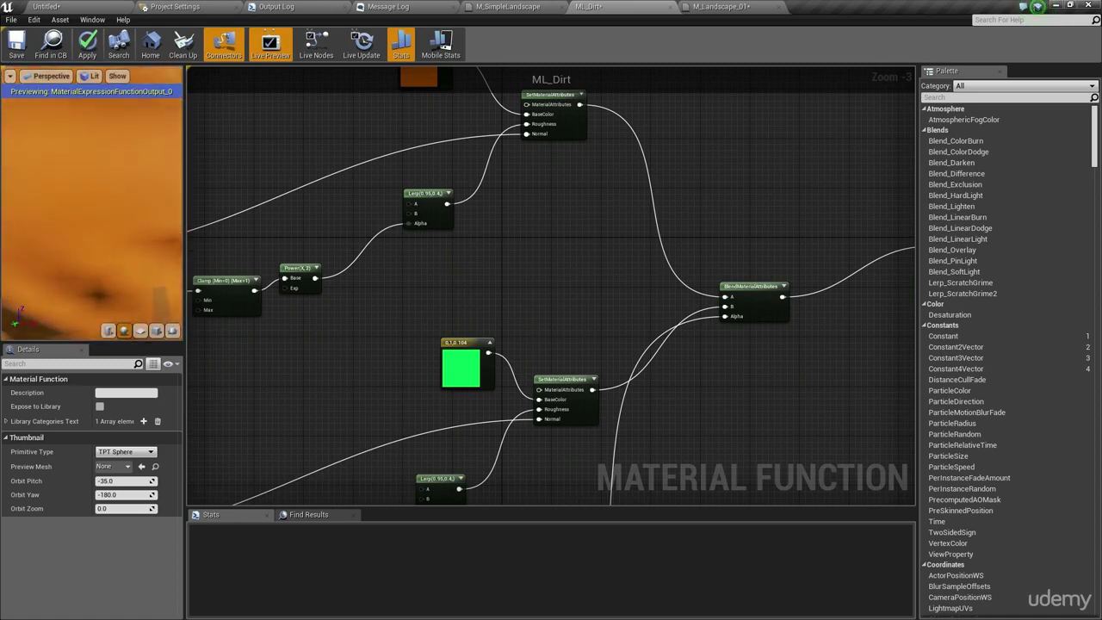
scroll(92, 206, "down", 8)
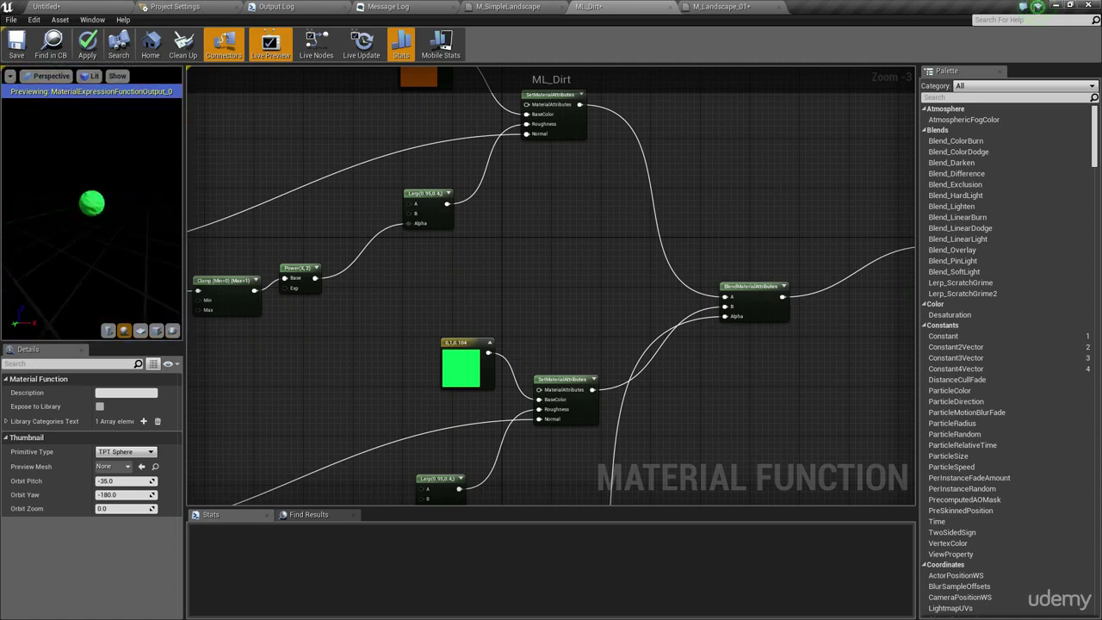
scroll(92, 207, "up", 7)
scroll(91, 207, "down", 4)
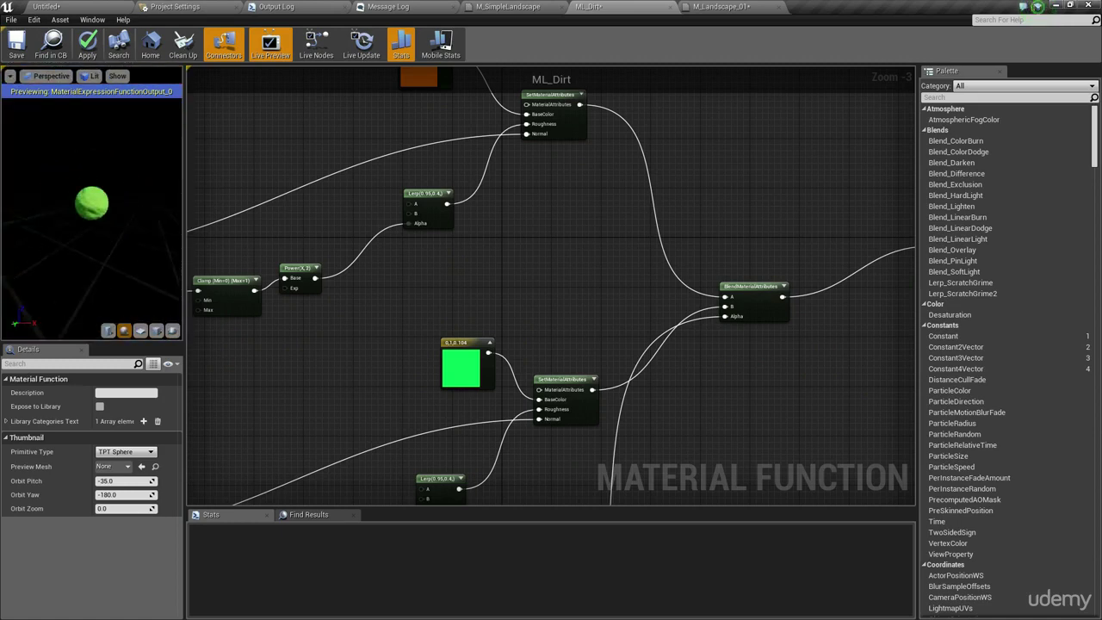
right_click_drag(566, 337, 716, 101)
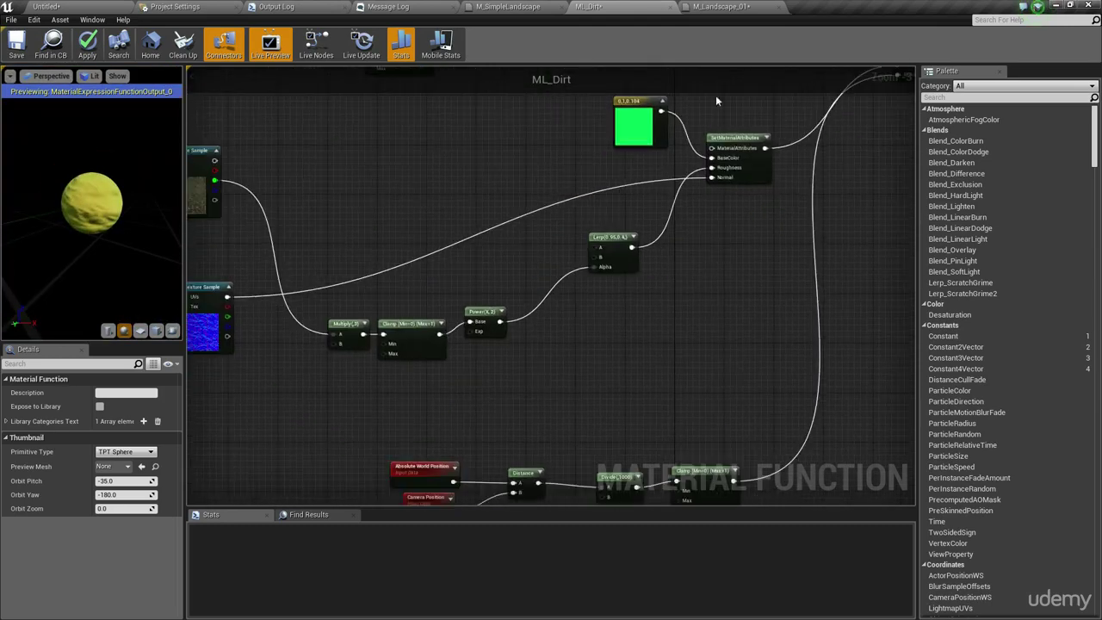
mouse_move(50, 241)
right_mouse_down()
mouse_move(76, 289)
mouse_move(55, 241)
right_mouse_up()
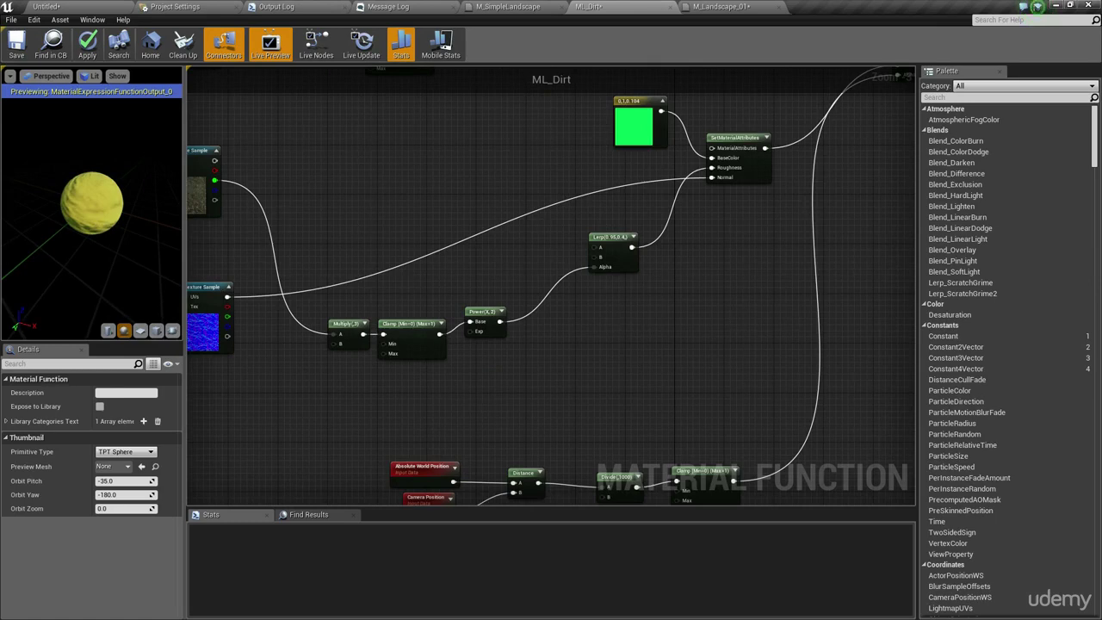
Step: Move the Absolute World Position, Camera Position and Distance nodes together farther from the Divide node to open a gap
right_click_drag(414, 316, 452, 229)
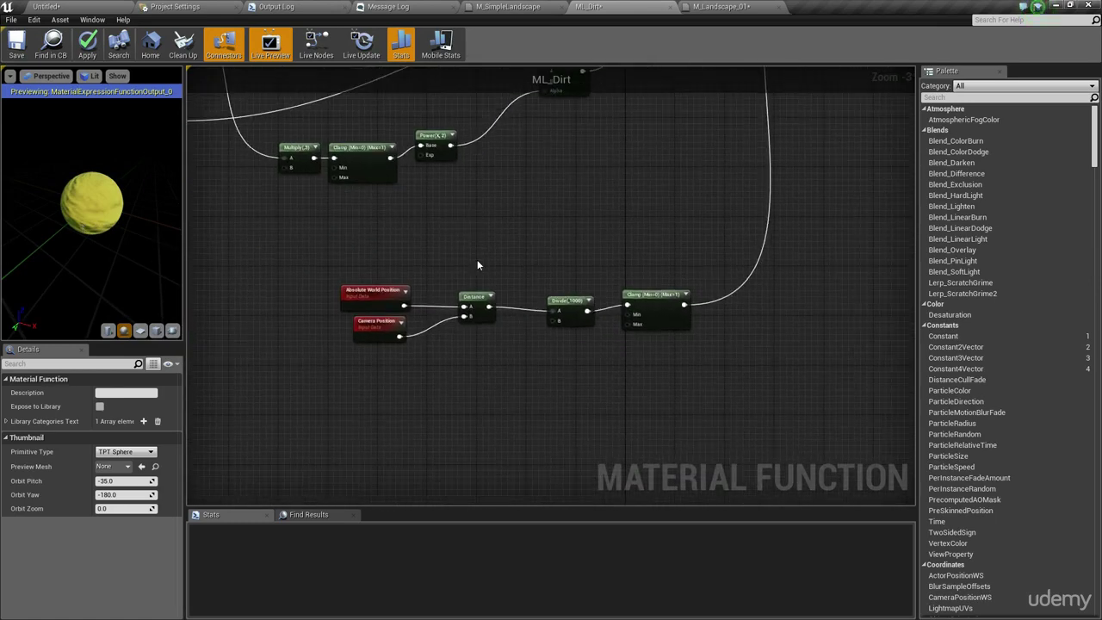
left_click_drag(444, 280, 391, 345)
left_click_drag(487, 322, 407, 316)
left_click(460, 349)
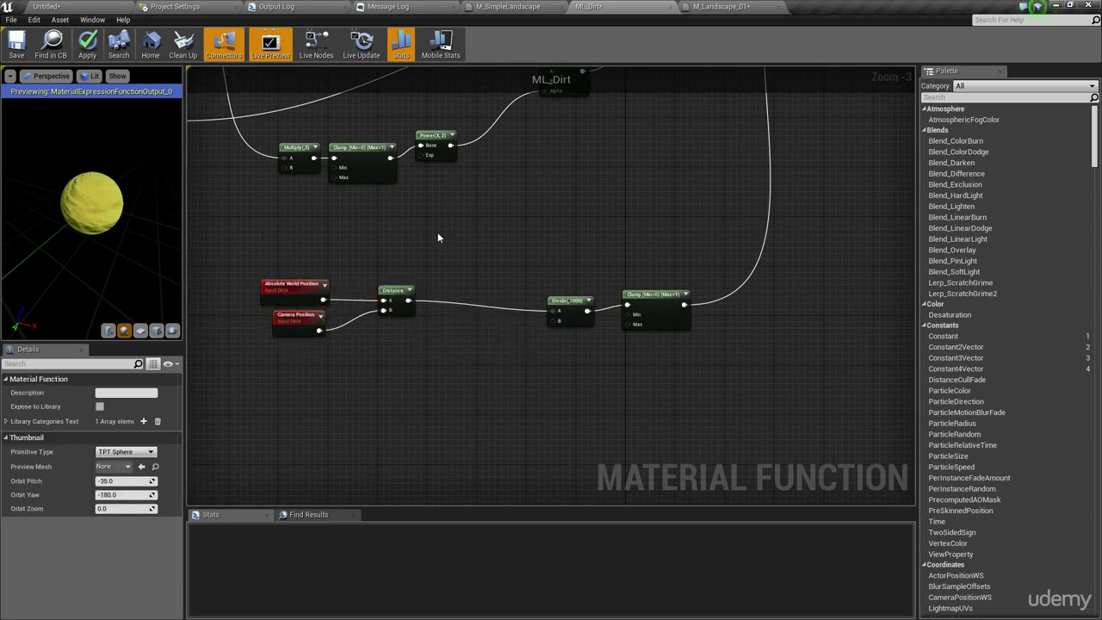
right_click_drag(420, 262, 482, 200)
scroll(439, 211, "up", 3)
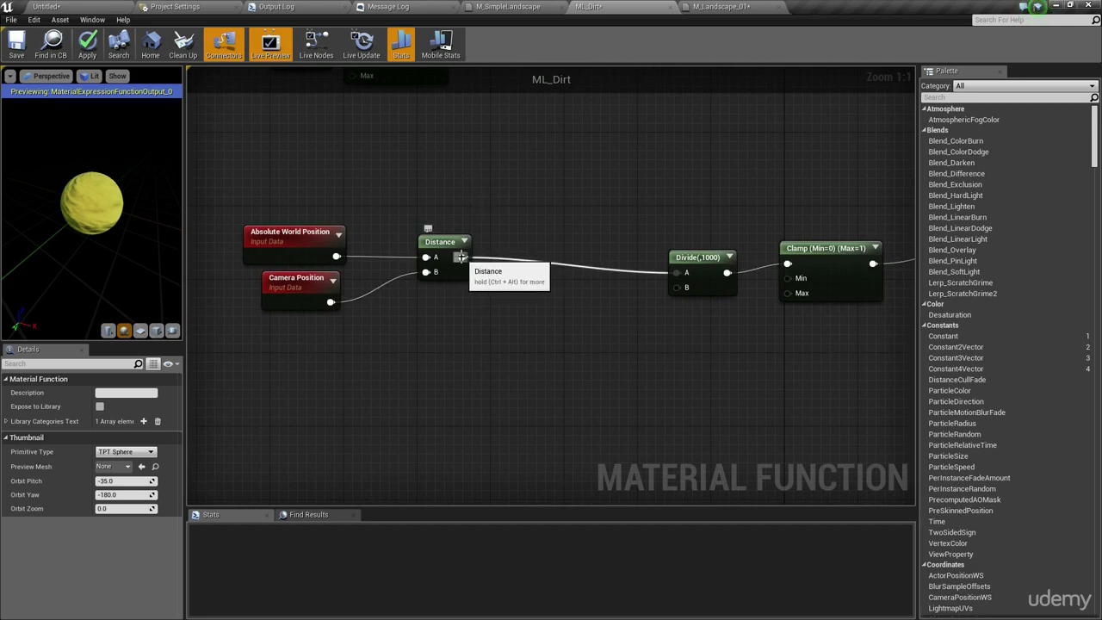
left_click_drag(462, 257, 511, 264)
left_click(538, 201)
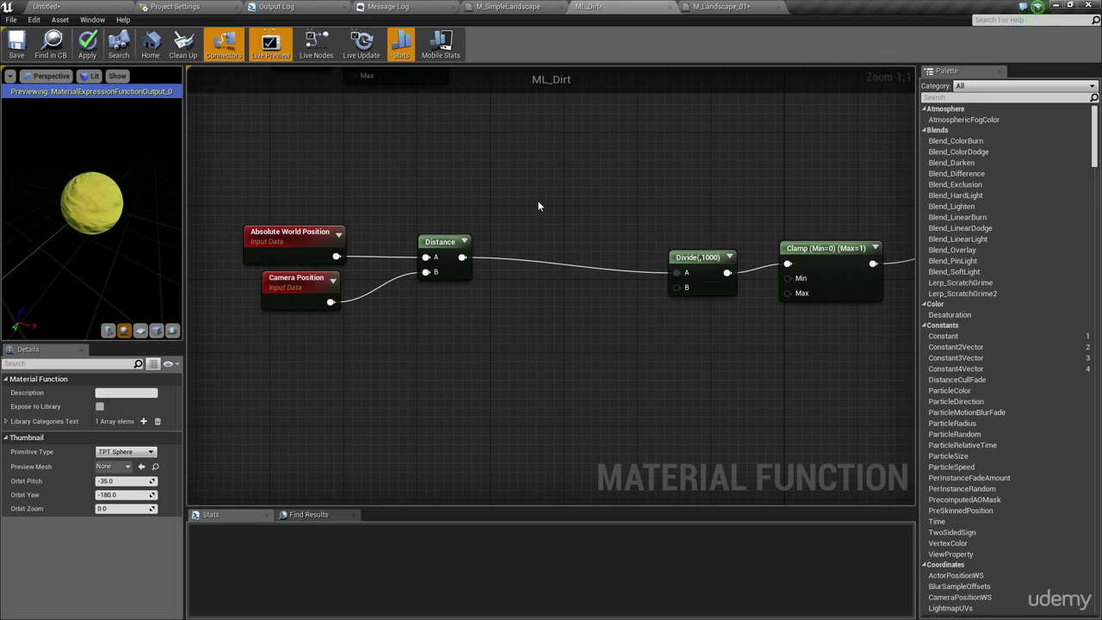
mouse_move(599, 313)
right_mouse_down()
mouse_move(460, 315)
mouse_move(606, 316)
right_mouse_up()
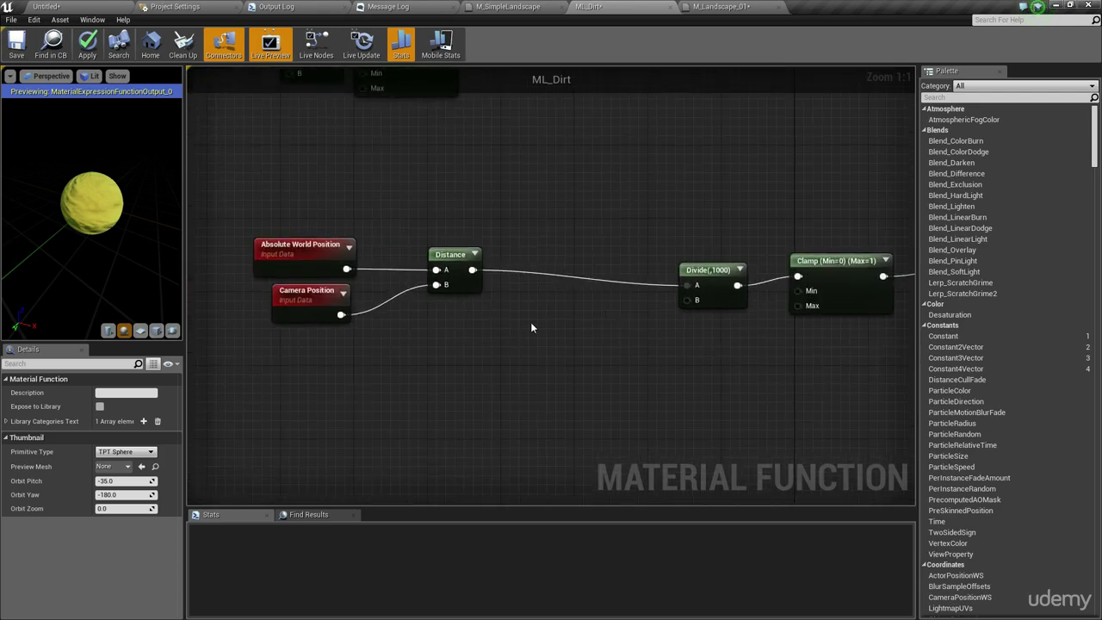
right_click_drag(531, 328, 558, 251)
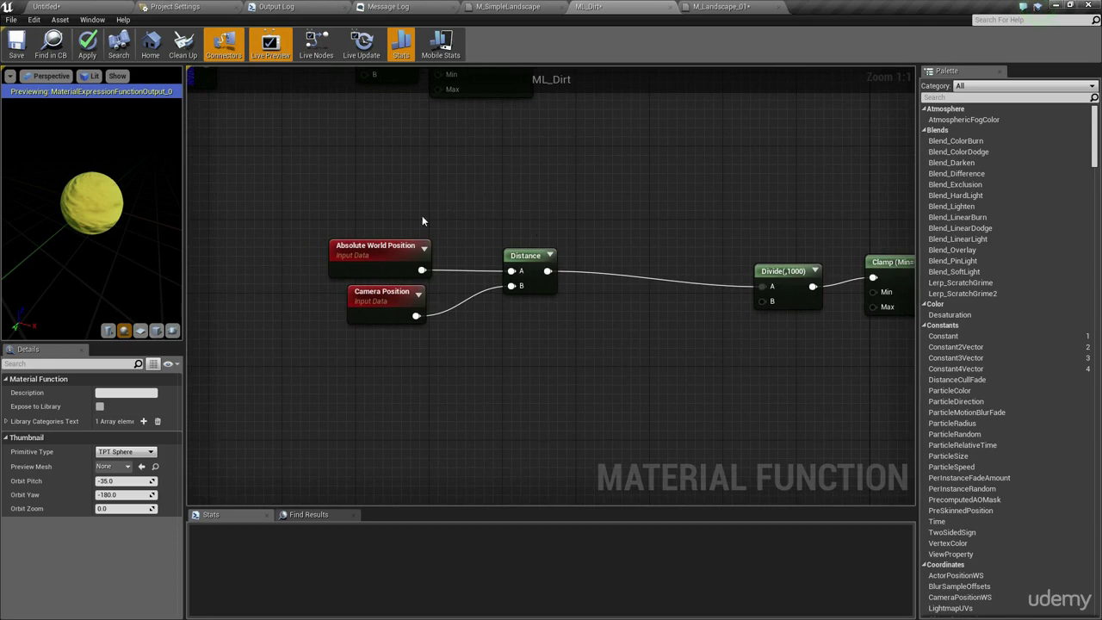
Step: Insert a Subtract node between the Distance node and the Divide node's A input, aligned between the two
right_click_drag(506, 207, 461, 178)
left_click_drag(501, 242, 548, 247)
type("subtract")
key("Return")
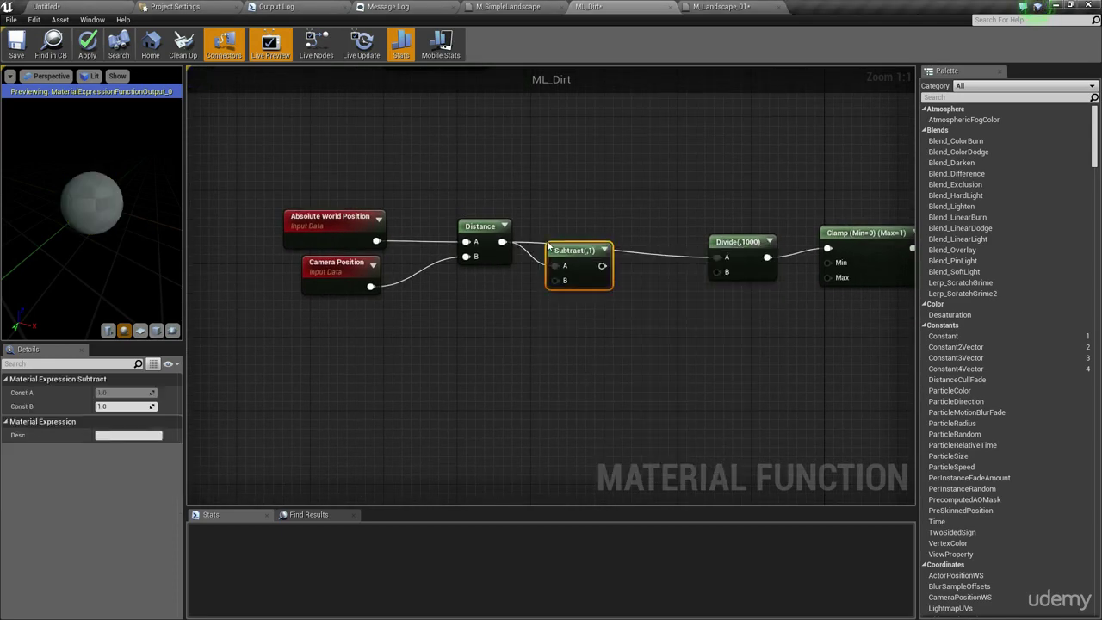
left_click(678, 178)
left_click_drag(589, 262, 601, 248)
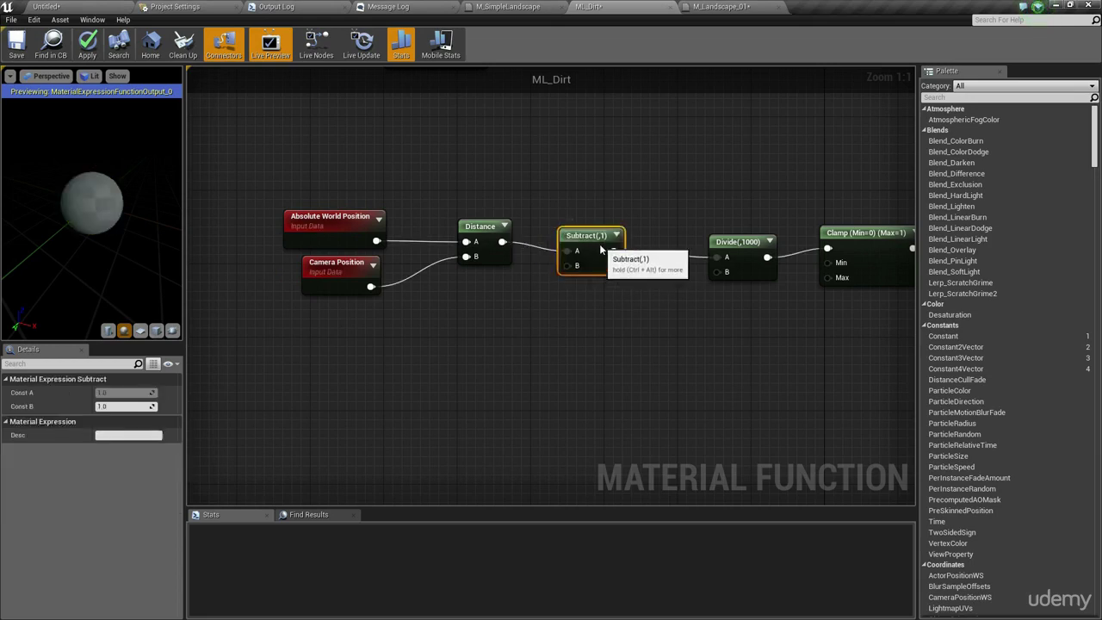
left_click(557, 235)
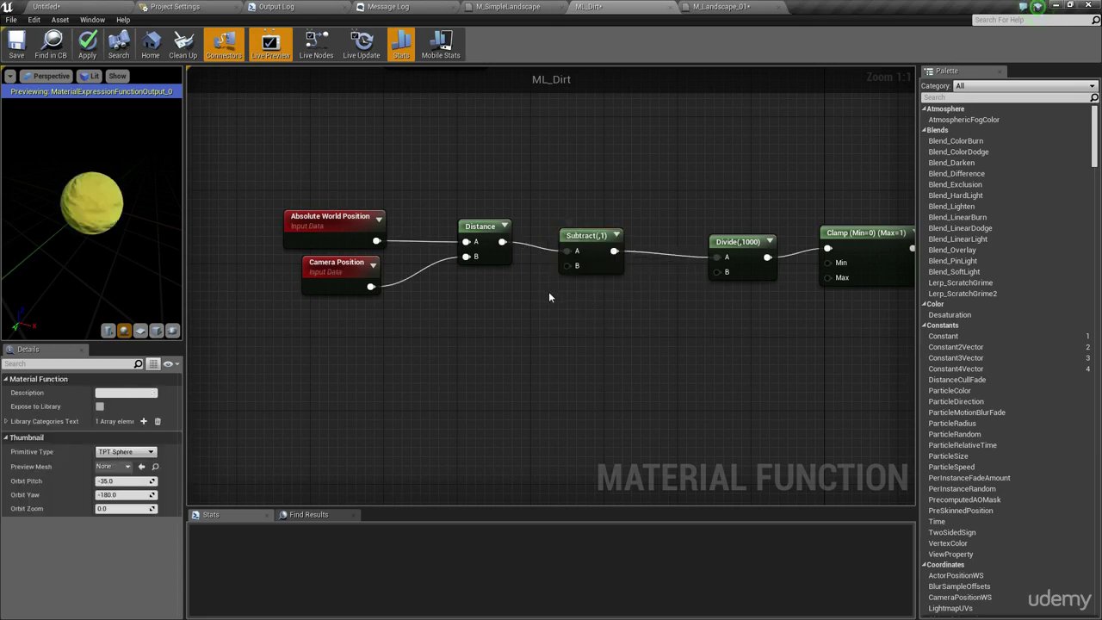
Step: Set the Subtract node's Const B to 2000 and check the colour transition on the preview sphere from farther away
left_click(599, 270)
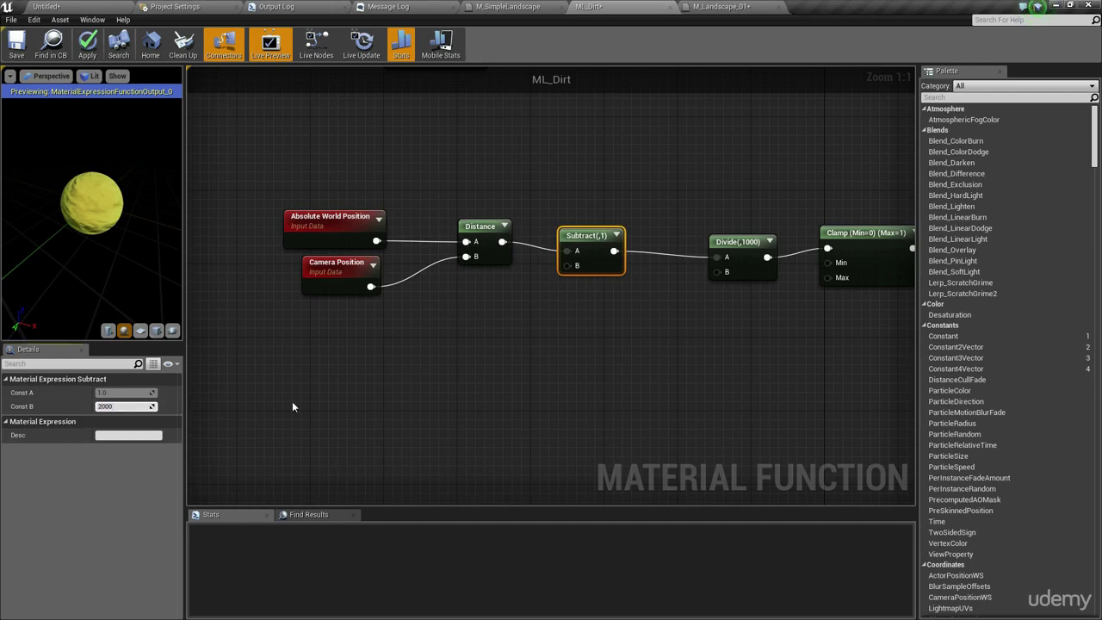
type("2000")
key("Return")
left_click(619, 394)
left_click_drag(92, 215, 92, 237)
right_click_drag(92, 237, 92, 194)
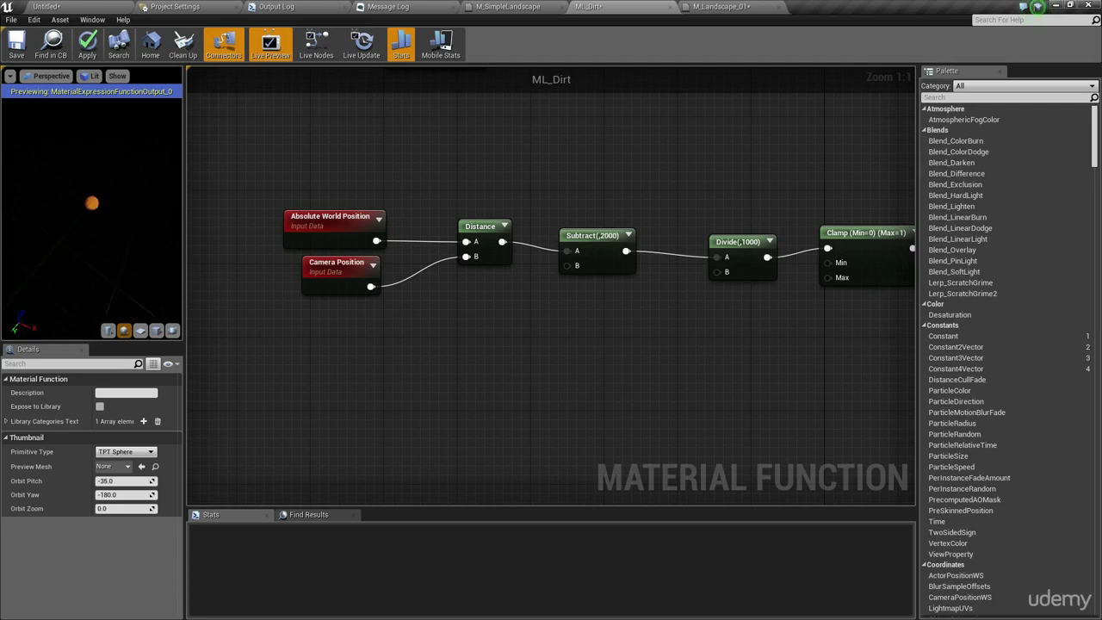
Step: Delete the green constant and connect the lower dirt Texture Sample's colour output to the lower SetMaterialAttributes node's BaseColor
scroll(644, 437, "down", 6)
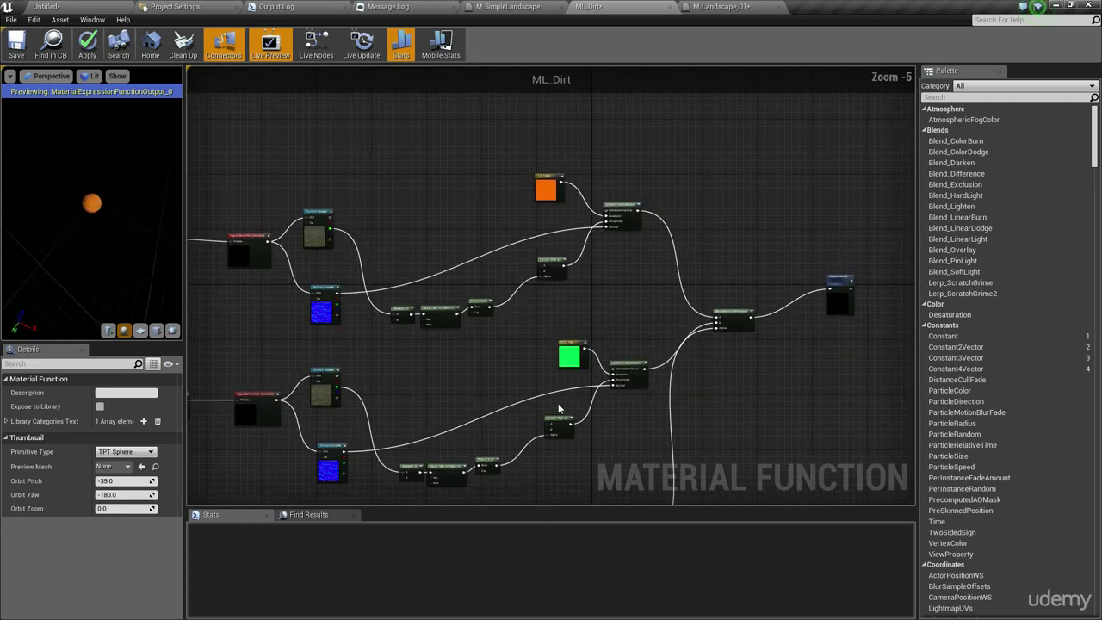
left_click(569, 353)
key("Delete")
scroll(349, 385, "up", 3)
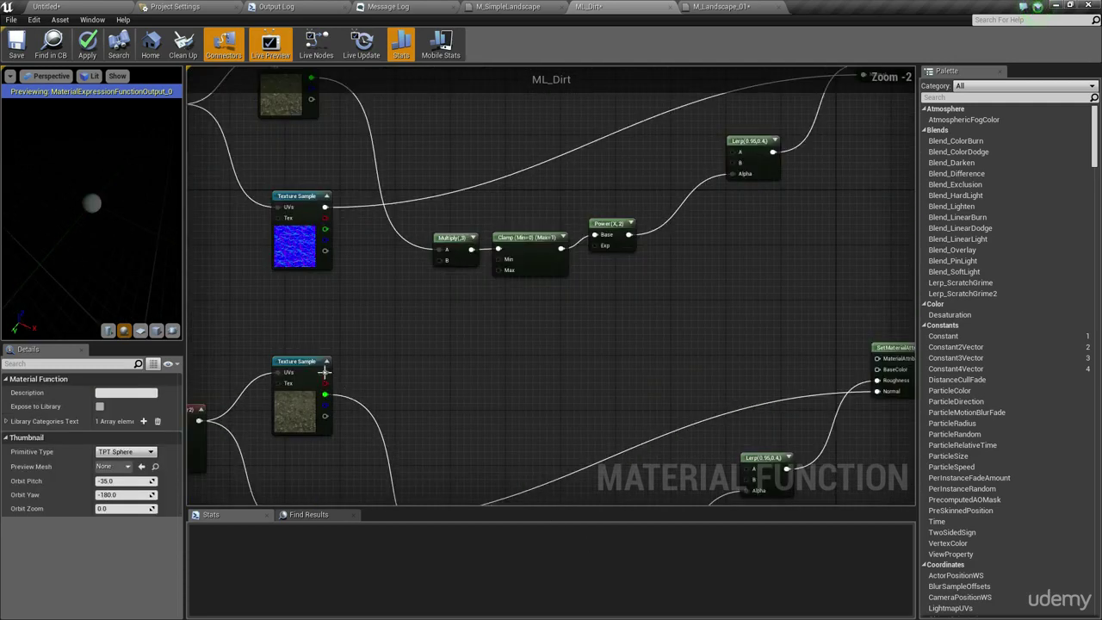
scroll(332, 374, "down", 1)
left_click_drag(326, 372, 839, 372)
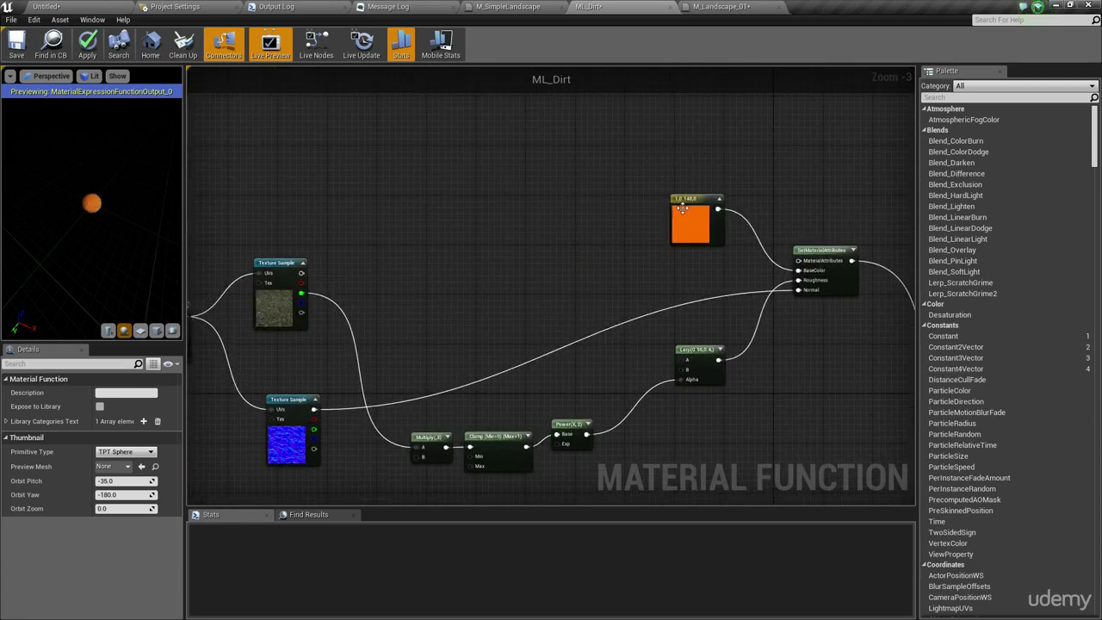
Step: Delete the orange constant and connect the upper dirt Texture Sample's colour output to the upper SetMaterialAttributes node's BaseColor
left_click(682, 209)
key("Delete")
left_click_drag(798, 271, 301, 273)
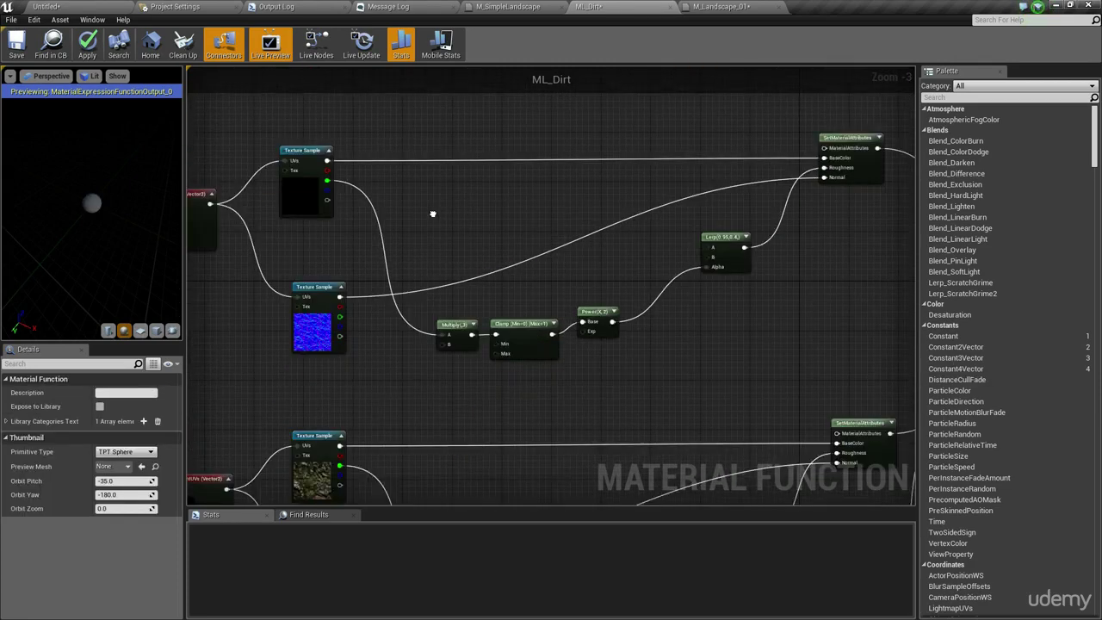
Step: Apply and save the ML_Dirt material function
right_click_drag(432, 213, 437, 200)
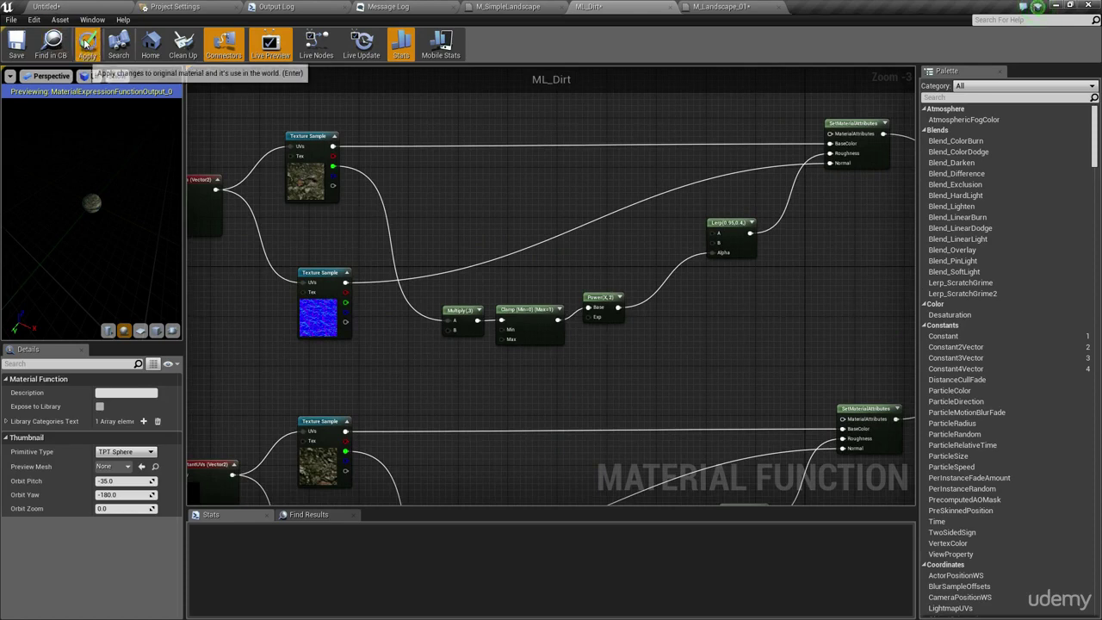
left_click(87, 43)
left_click(17, 42)
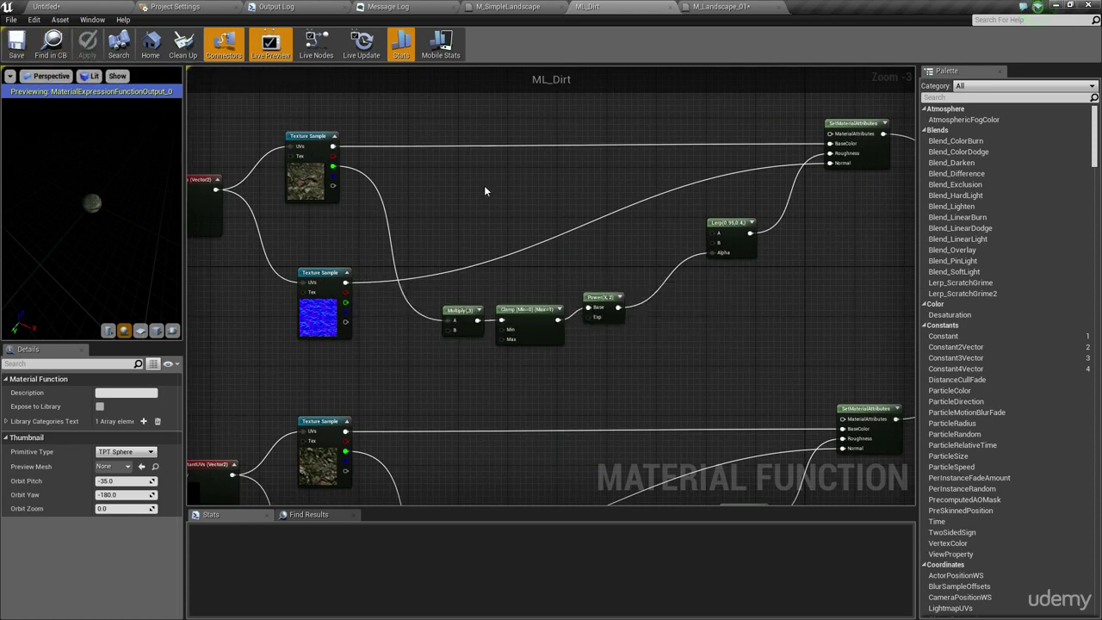
Step: Look over the distance network in ML_Dirt and examine the dirt on the landscape in the level viewport
right_click_drag(551, 456, 510, 169)
right_click_drag(517, 353, 330, 160)
right_click_drag(441, 217, 493, 258)
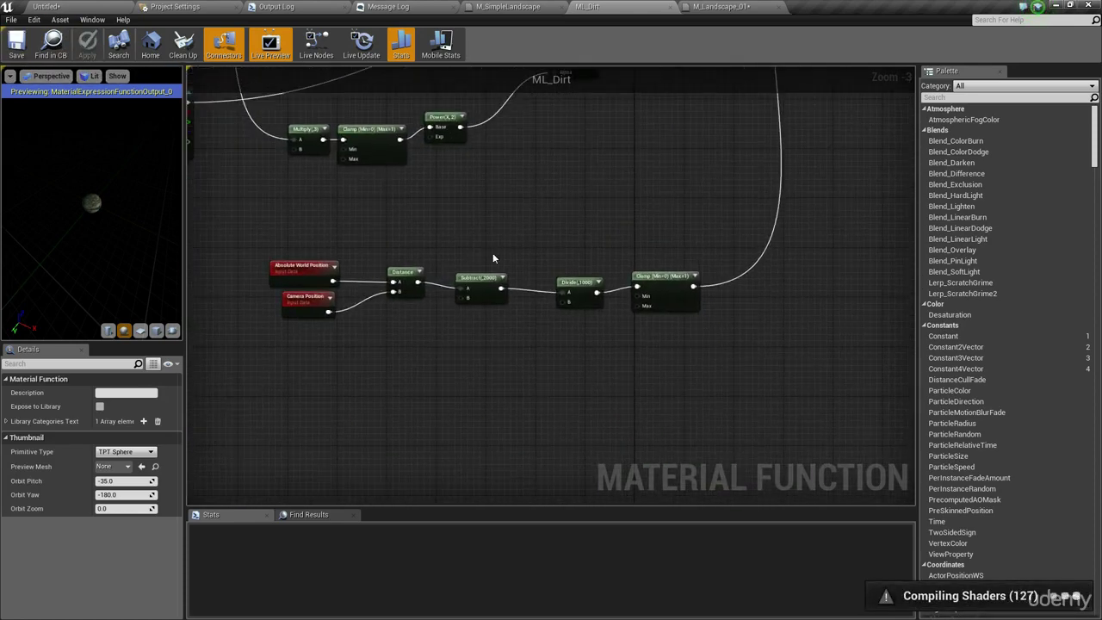
left_click(116, 5)
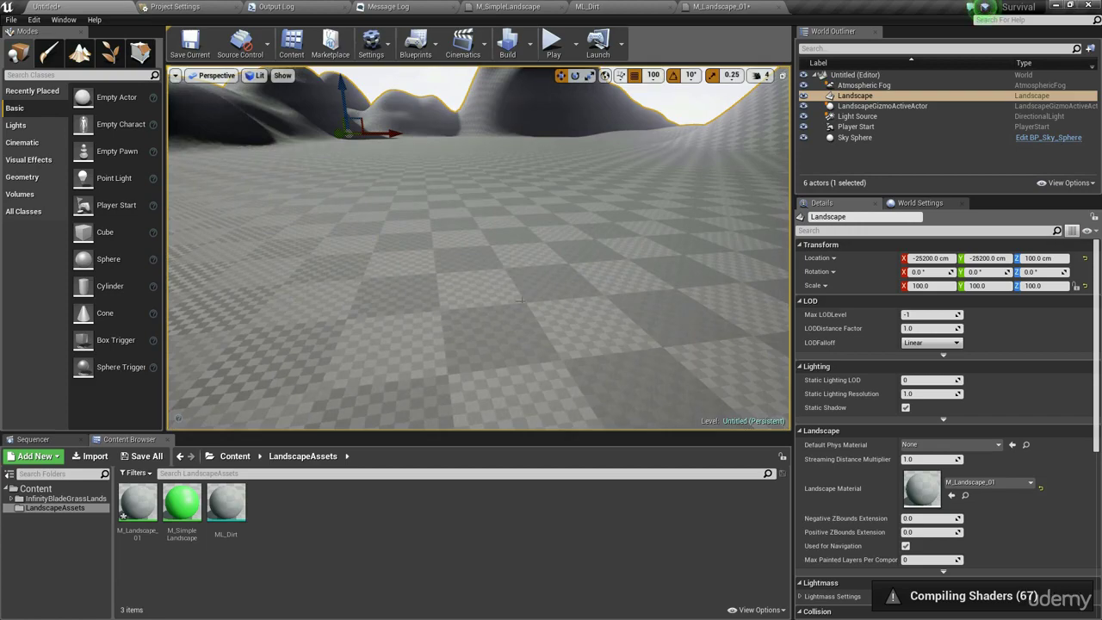
right_click_drag(536, 261, 428, 320)
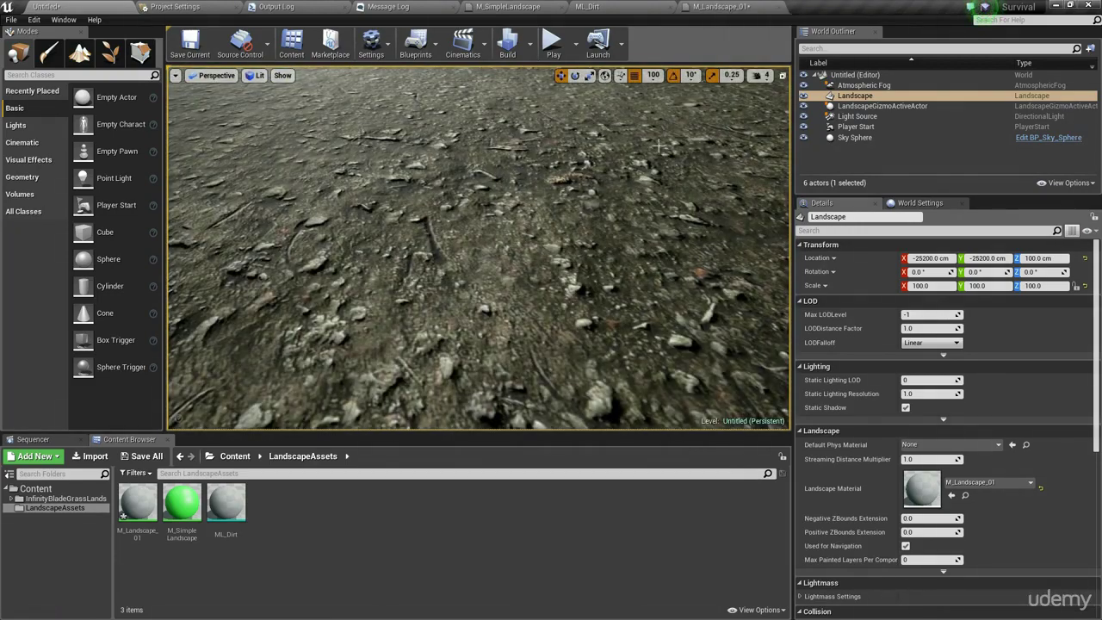
Step: Set the Mapping Scale of the LandscapeCoords node in M_Landscape_01 to 5
left_click(724, 7)
right_click_drag(564, 172, 509, 325)
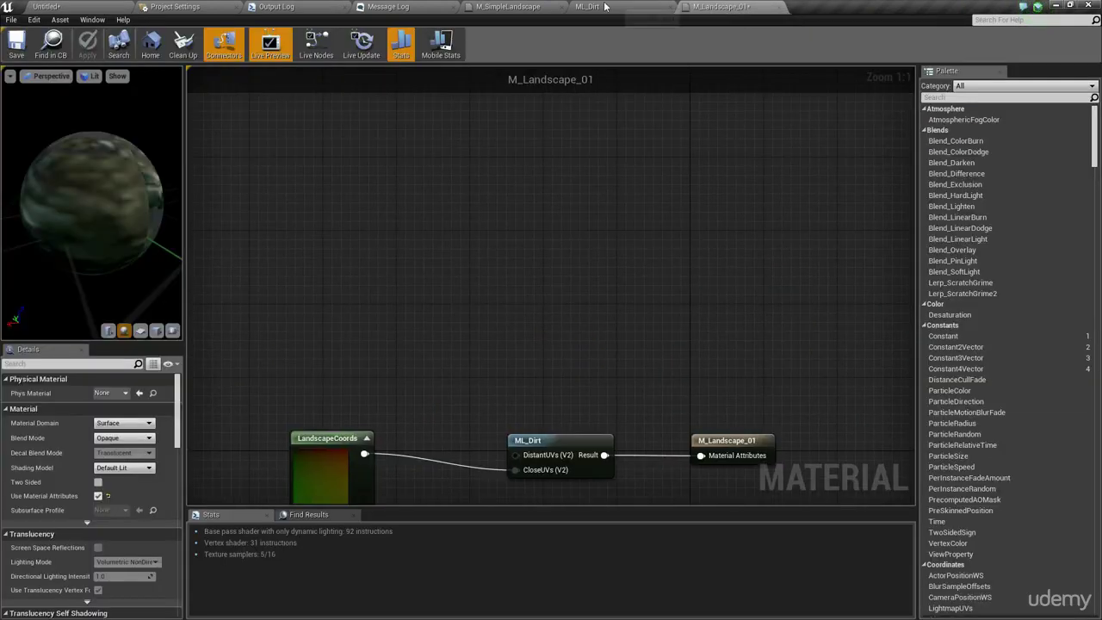
right_click_drag(583, 344, 594, 188)
left_click(344, 319)
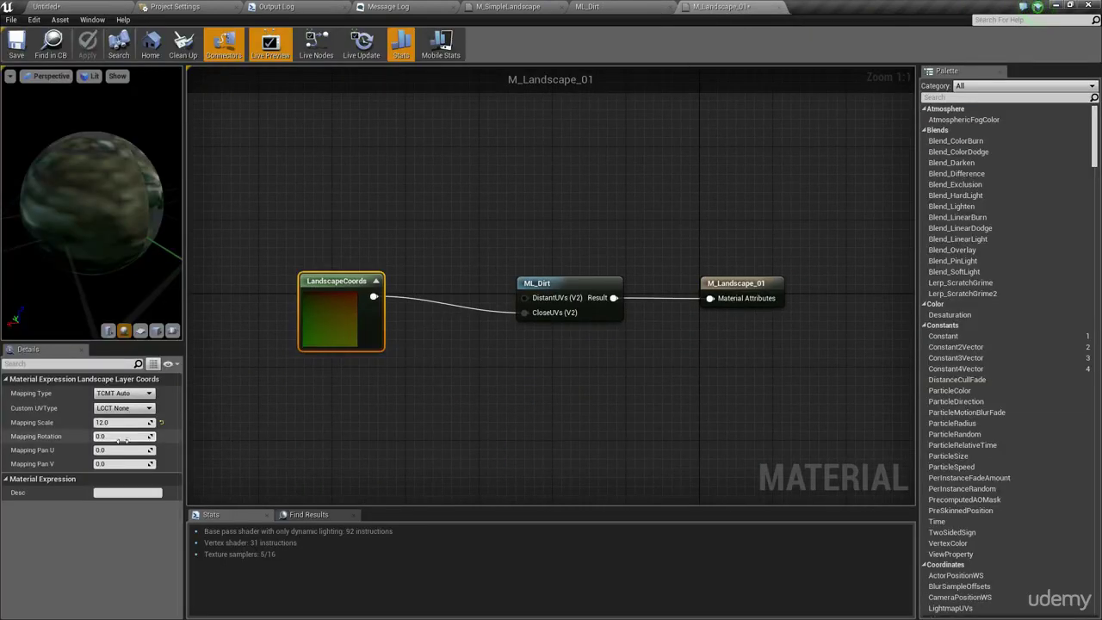
left_click(120, 422)
type("5")
key("Return")
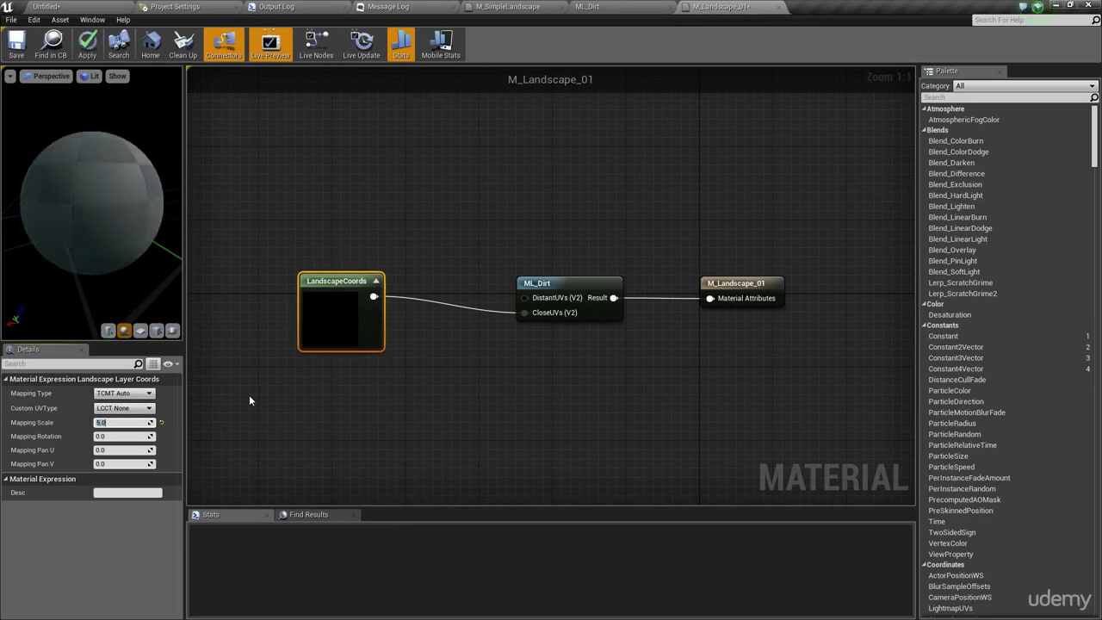
Step: Try the LandscapeCoords Mapping Scale at 1 and 2, keep it at 2, and apply the M_Landscape_01 material
type("1")
key("Return")
type("2")
key("Return")
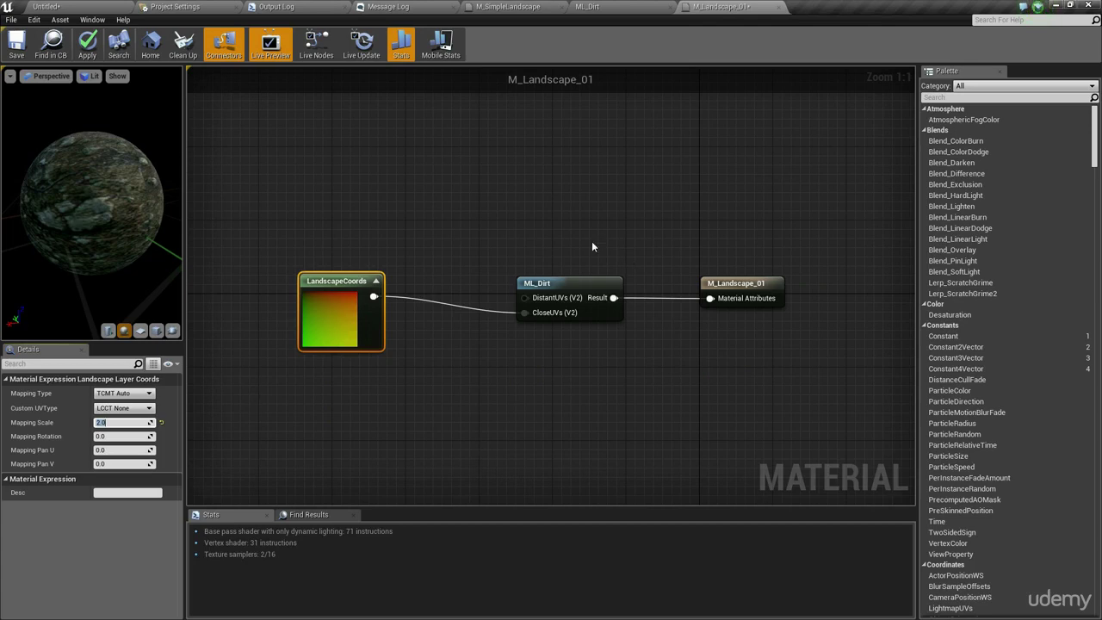
type("3")
key("Return")
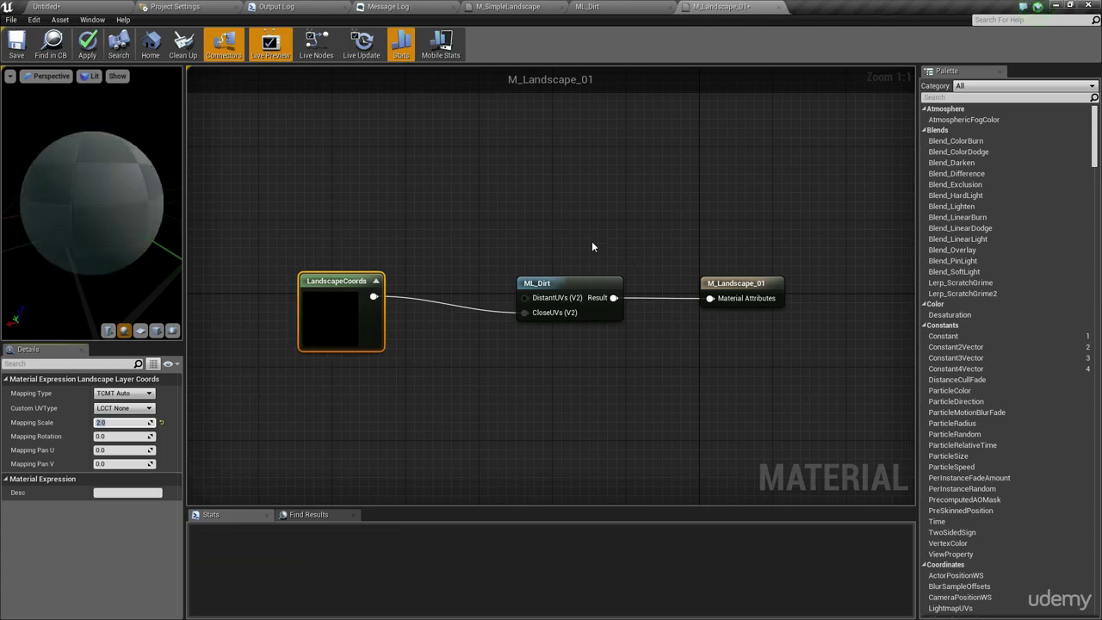
left_click(610, 163)
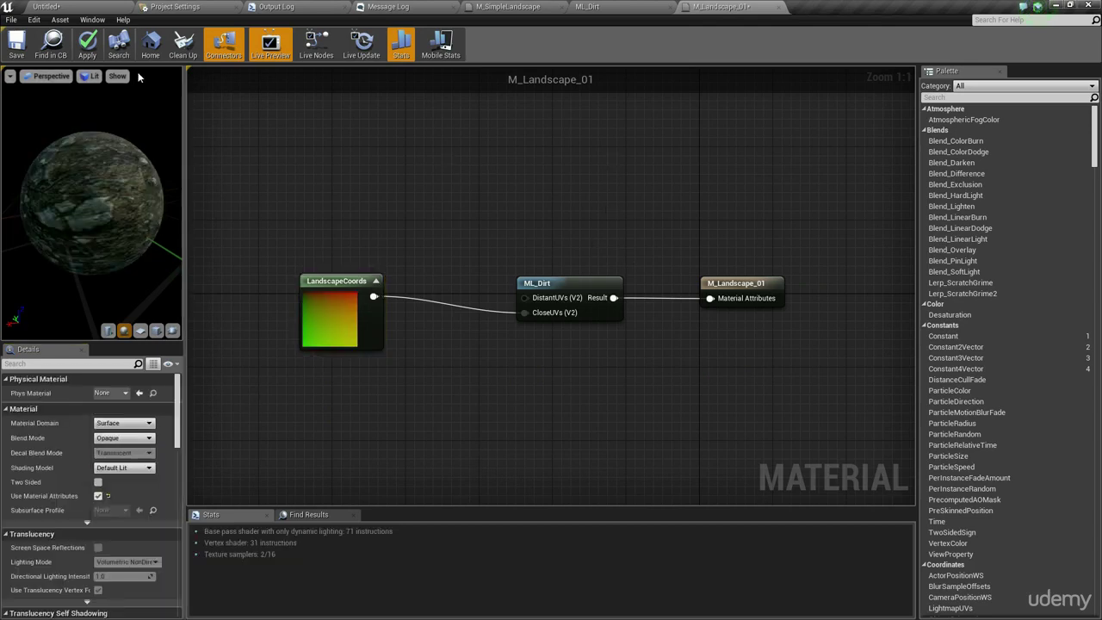
left_click(87, 47)
Step: Examine the landscape in the level viewport to judge the texture tiling up close and in the distance
left_click(48, 6)
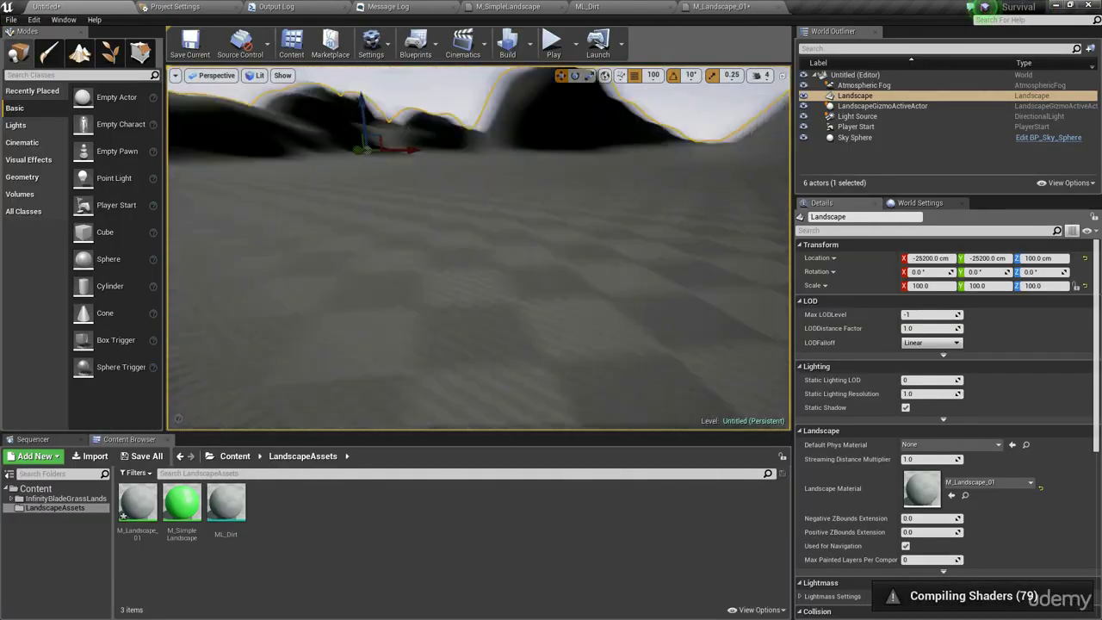
right_click_drag(532, 255, 488, 239)
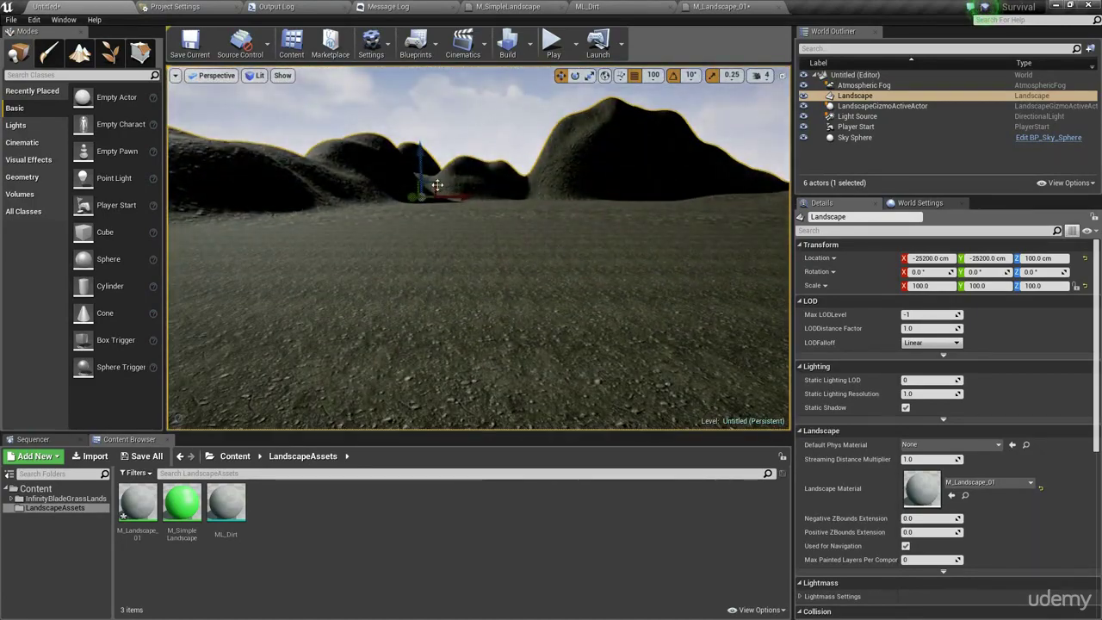
right_click_drag(437, 185, 436, 215)
key("w")
right_click_drag(542, 291, 617, 276)
mouse_move(513, 212)
right_mouse_down()
mouse_move(437, 213)
mouse_move(531, 206)
right_mouse_up()
right_click_drag(368, 272, 182, 260)
key("w")
right_click_drag(444, 306, 331, 306)
Step: Check the mapping scales of the LandscapeCoords nodes feeding the CloseUVs and DistantUVs inputs in ML_Dirt
left_click(741, 7)
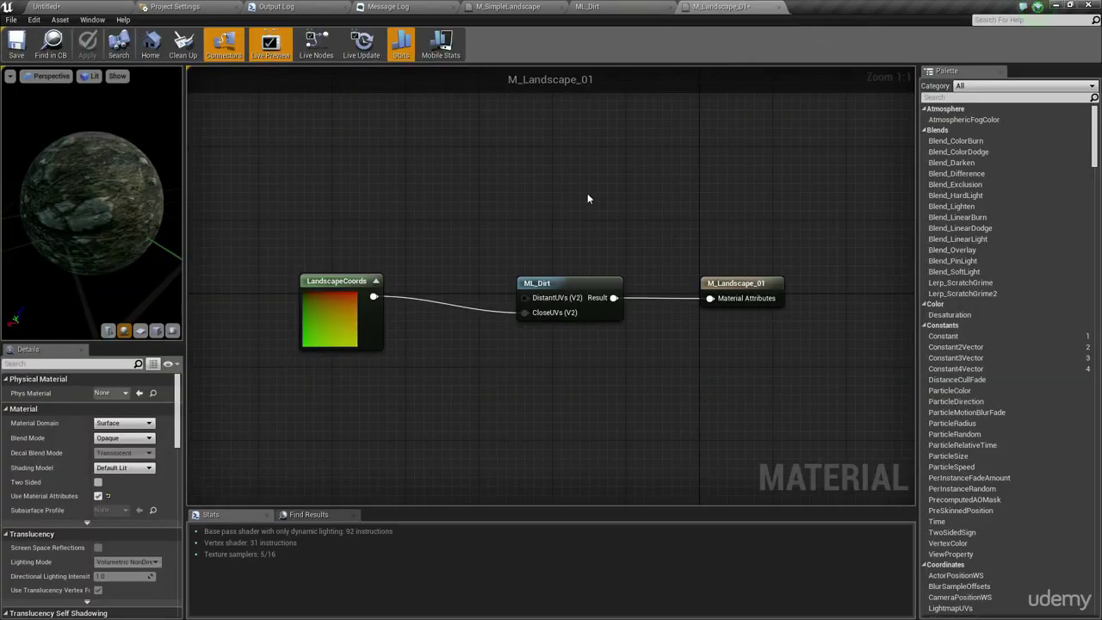
left_click(603, 7)
right_click_drag(587, 166, 561, 316)
scroll(576, 293, "down", 3)
scroll(561, 275, "up", 3)
right_click_drag(303, 203, 436, 263)
right_click_drag(545, 263, 767, 247)
right_click_drag(407, 206, 687, 311)
left_click(453, 204)
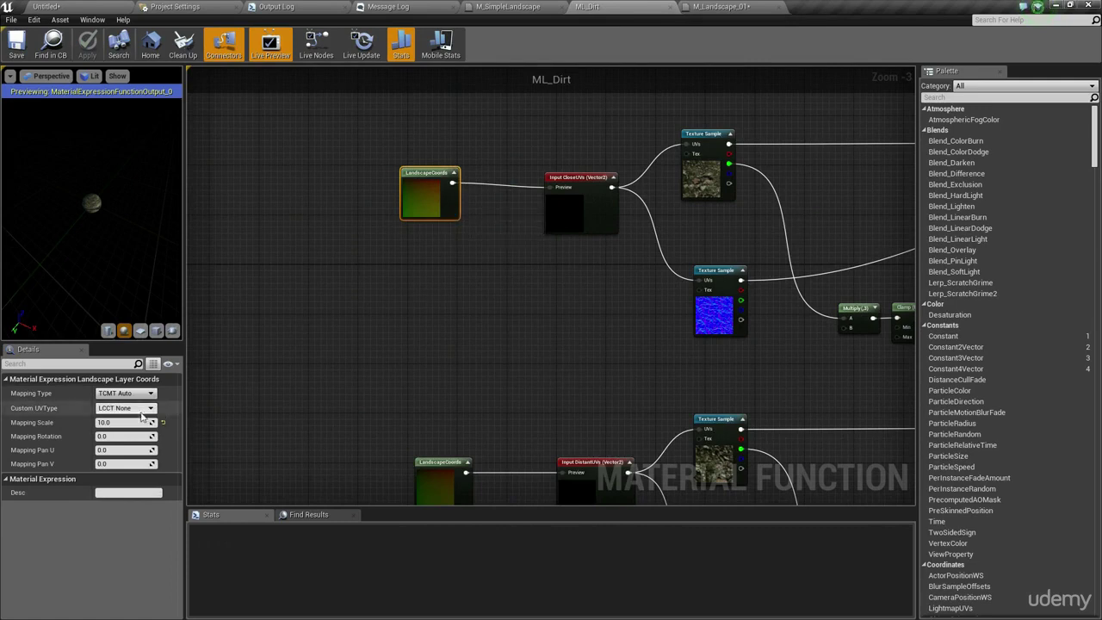
right_click_drag(400, 341, 341, 243)
left_click(342, 243)
right_click_drag(455, 252, 432, 267)
Step: Set the Mapping Scale of M_Landscape_01's LandscapeCoords node to 5 and apply the material
left_click(715, 6)
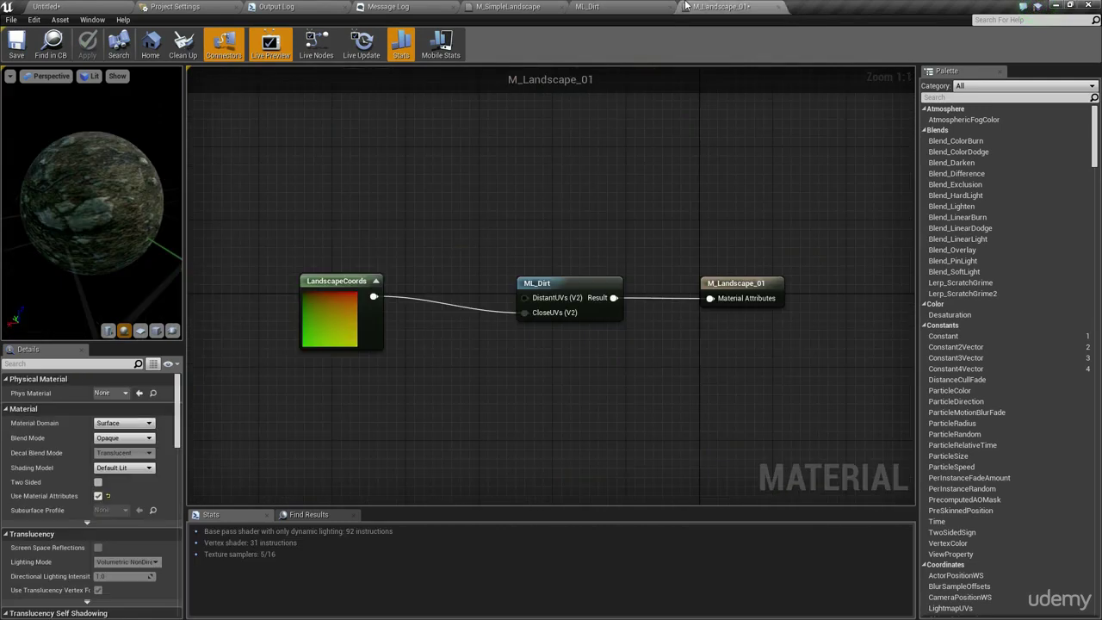
left_click(306, 336)
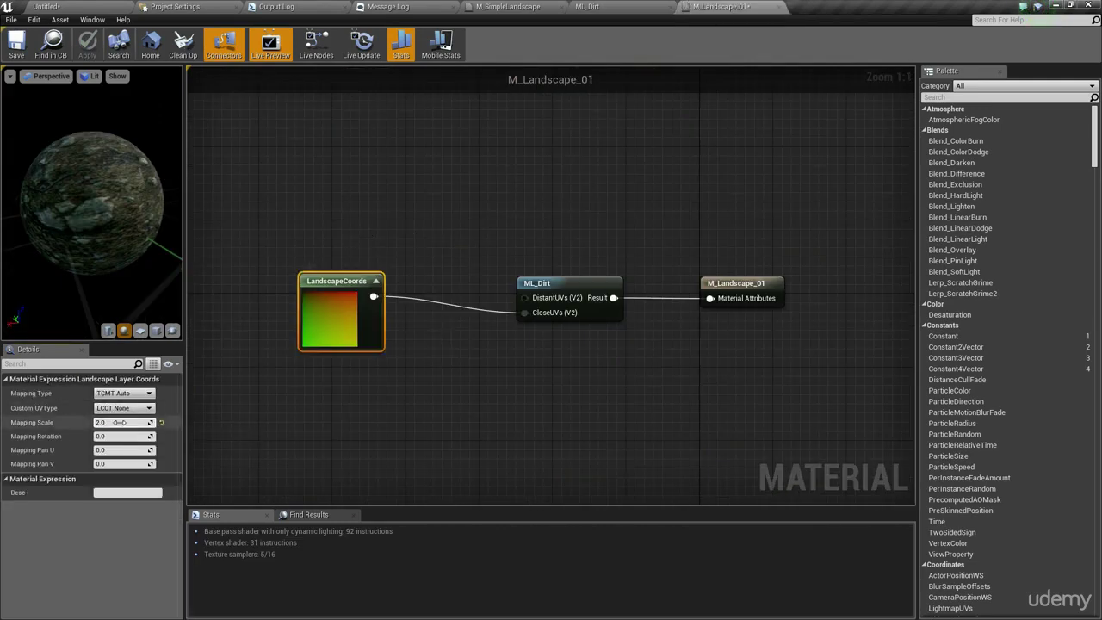
key("Return")
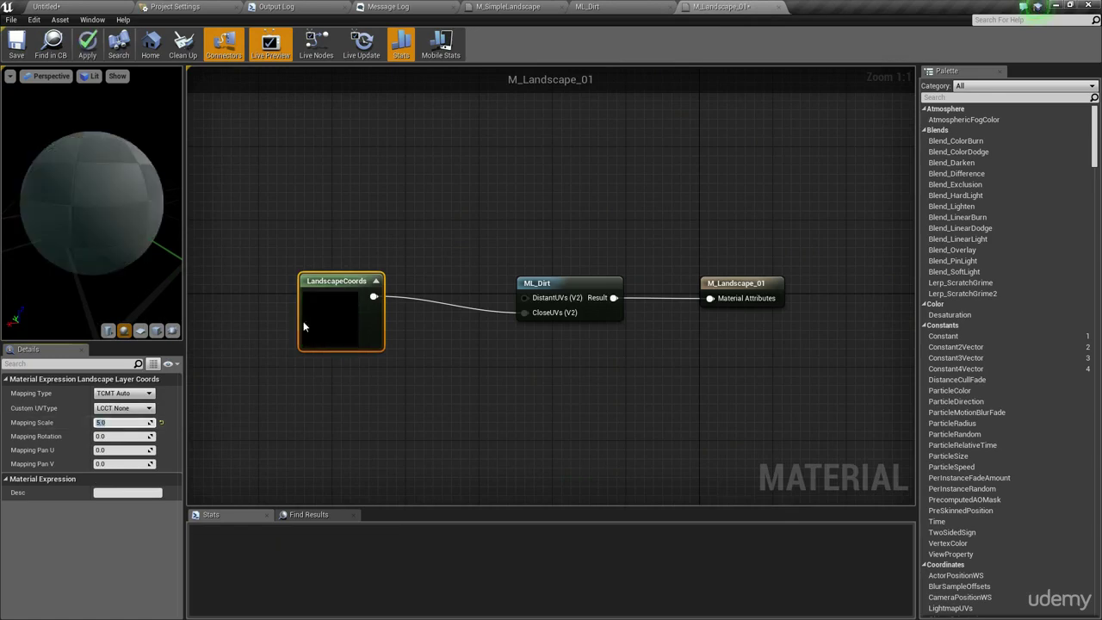
left_click(427, 145)
left_click(87, 43)
Step: Lower the LandscapeCoords node slightly so its output lines up better with ML_Dirt's CloseUVs input
right_click_drag(351, 141, 380, 119)
left_click_drag(327, 275, 325, 297)
left_click(434, 204)
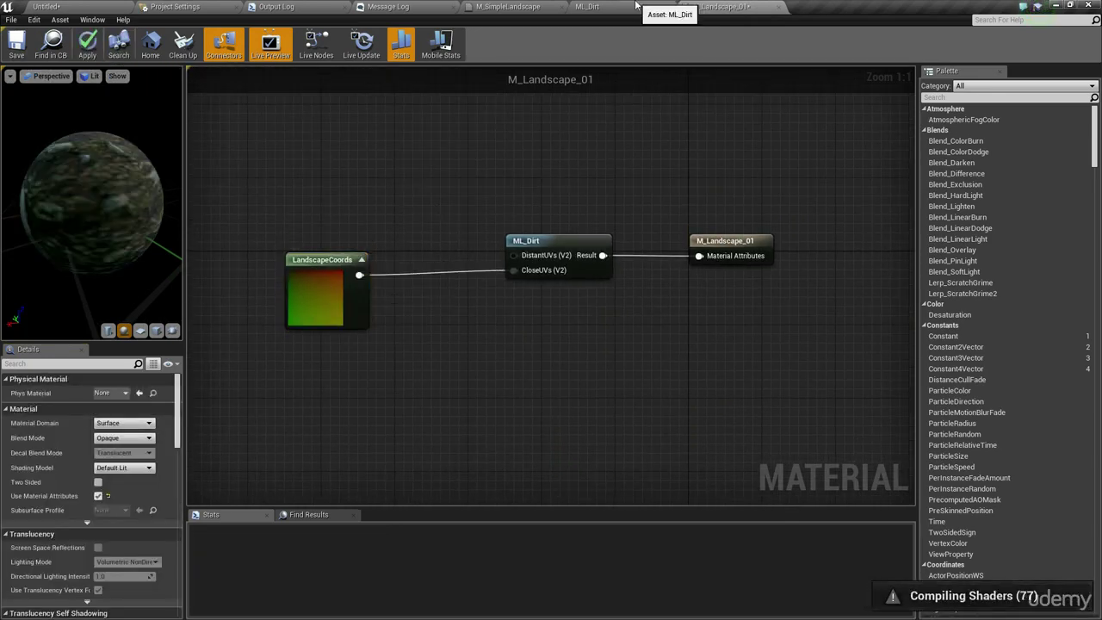
Step: Set the Const B of the Subtract node in ML_Dirt's distance network to 1500
left_click(636, 5)
right_click_drag(401, 360, 305, 203)
right_click_drag(702, 406, 341, 126)
right_click_drag(492, 200, 483, 292)
scroll(504, 265, "down", 1)
scroll(471, 288, "up", 2)
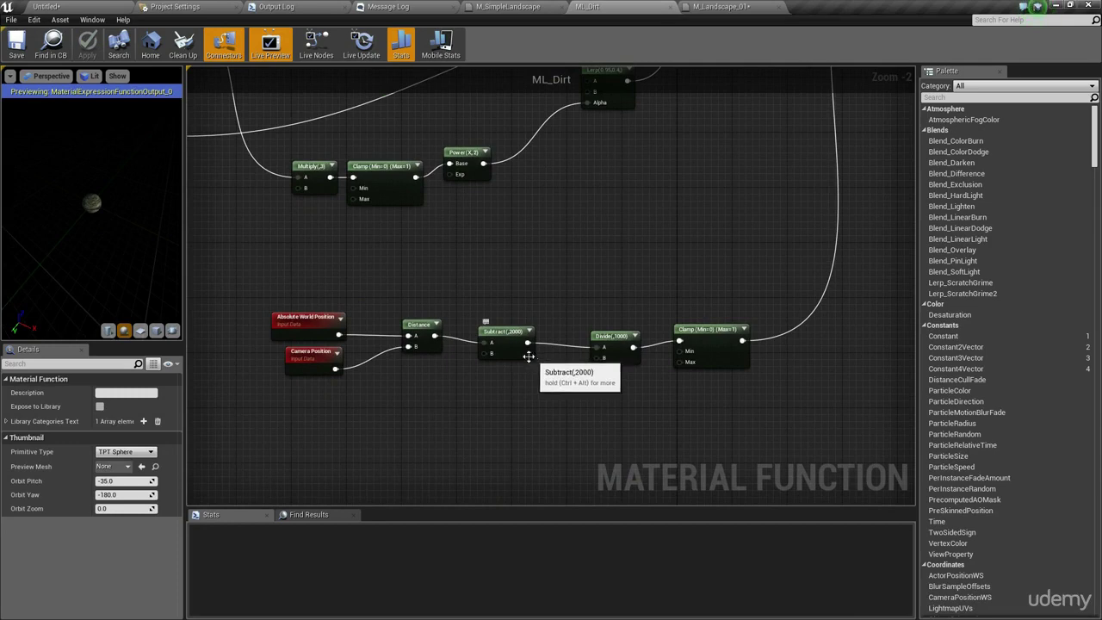
left_click(520, 350)
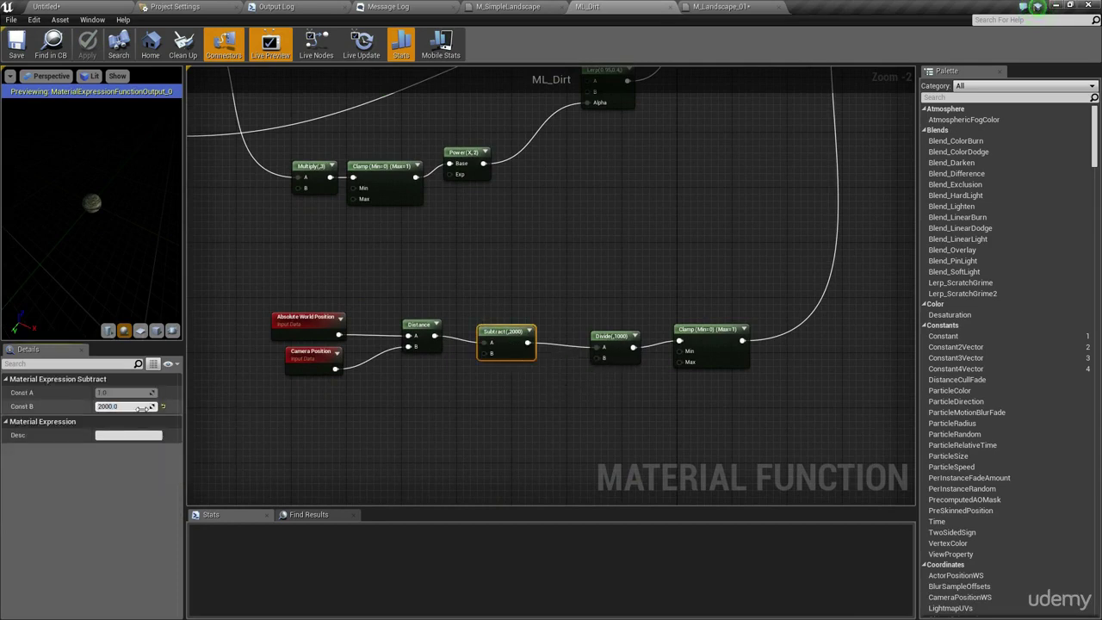
left_click(619, 391)
Step: Set the Const B of the Divide node that follows the Subtract node to 2000
scroll(615, 386, "up", 2)
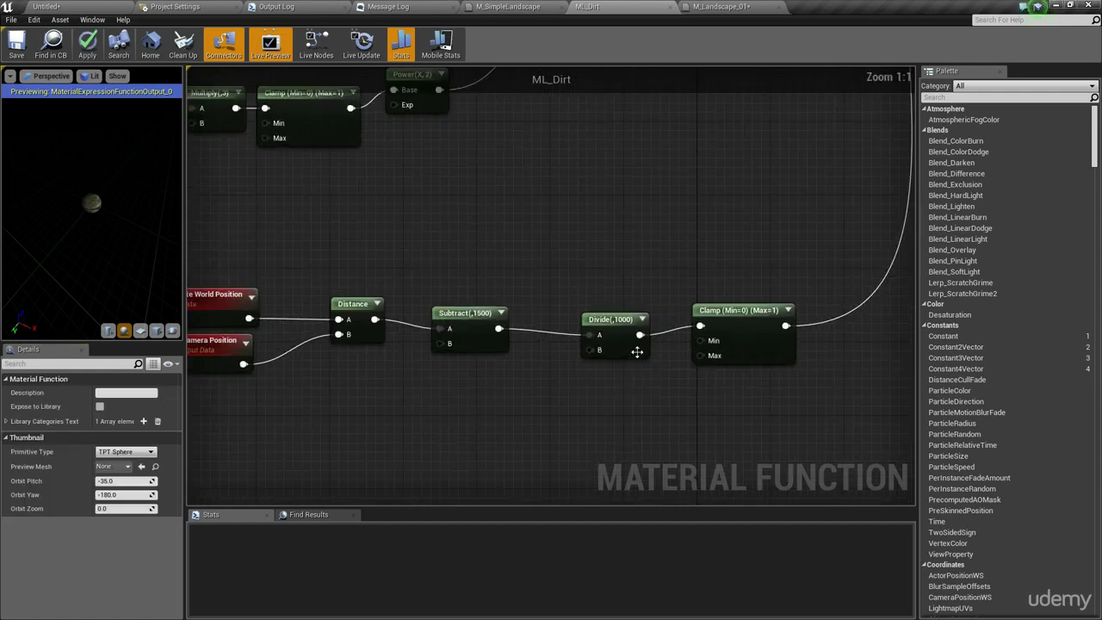
left_click(635, 345)
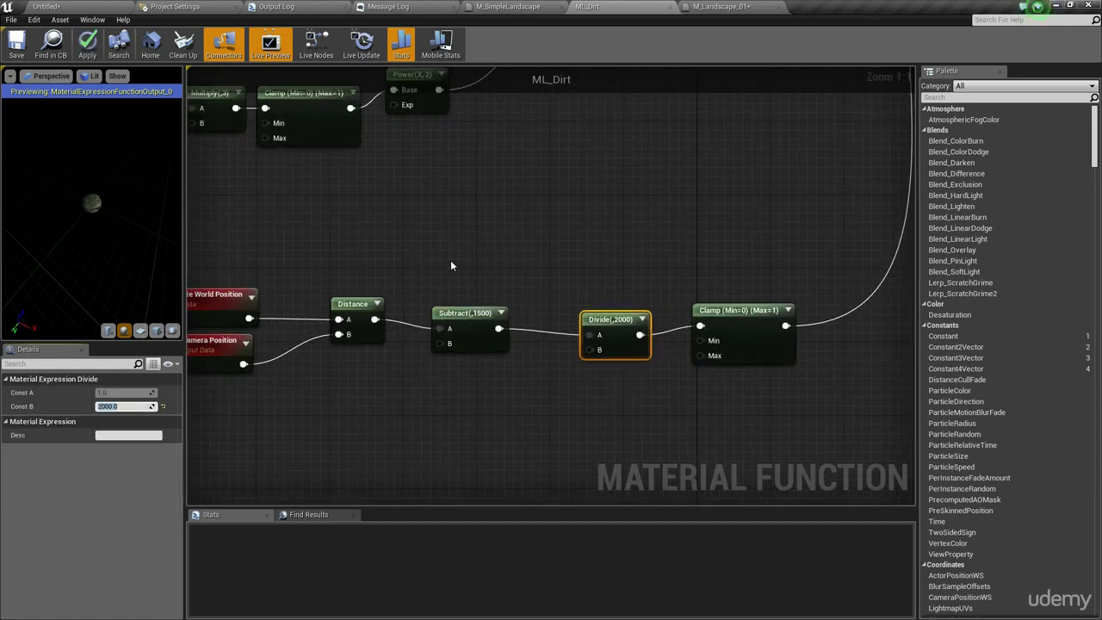
Step: Apply the ML_Dirt changes and fly over the landscape in the level to check the new distance transition
left_click(506, 227)
right_click_drag(506, 226, 546, 234)
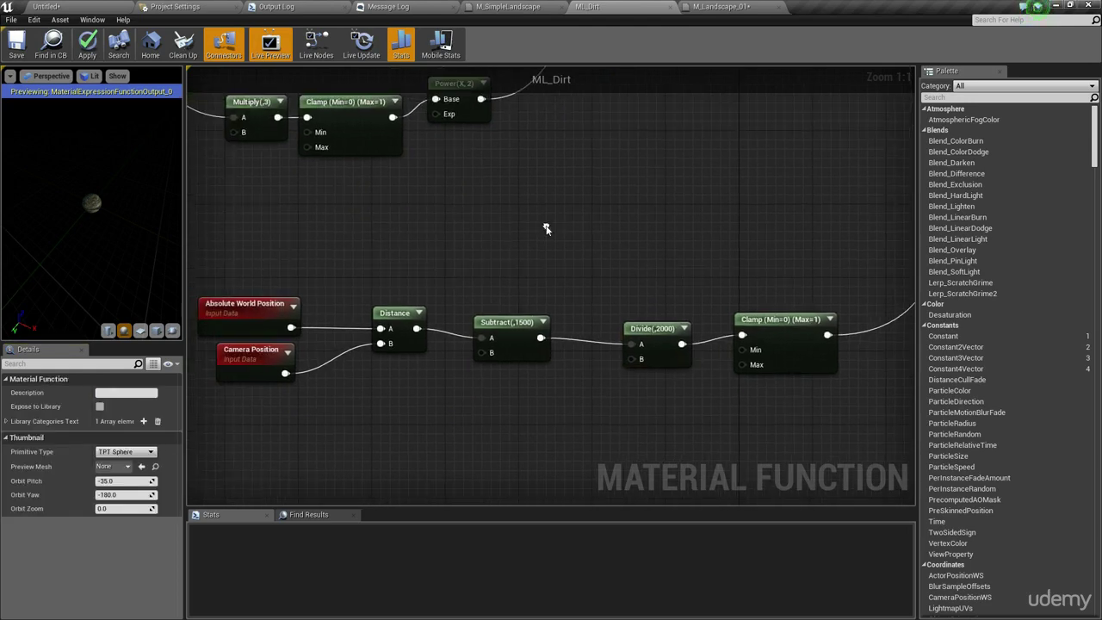
left_click(93, 40)
left_click(40, 6)
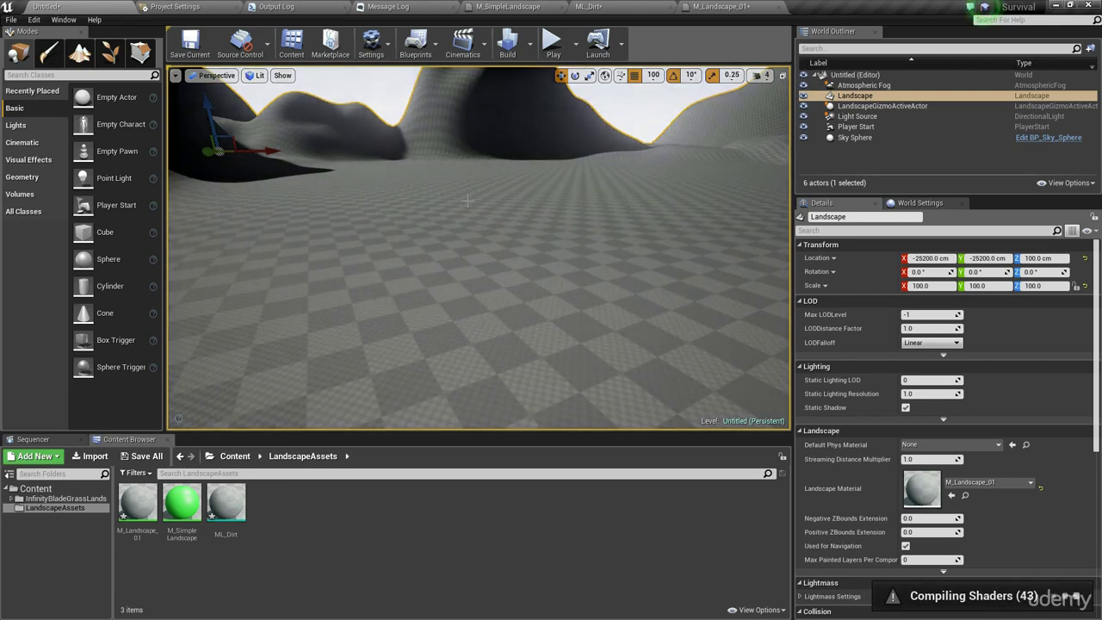
mouse_move(468, 201)
right_mouse_down()
mouse_move(586, 207)
mouse_move(603, 284)
mouse_move(663, 258)
mouse_move(697, 297)
mouse_move(620, 306)
mouse_move(608, 206)
mouse_move(577, 209)
mouse_move(573, 284)
mouse_move(568, 241)
mouse_move(467, 200)
right_mouse_up()
key("w")
mouse_move(556, 193)
right_mouse_down()
mouse_move(655, 196)
mouse_move(741, 224)
mouse_move(739, 194)
mouse_move(663, 181)
mouse_move(642, 249)
mouse_move(551, 199)
mouse_move(562, 207)
right_mouse_up()
Step: Select ML_Dirt's whole distance network, from the position nodes to the Clamp, and shift it slightly
left_click(632, 6)
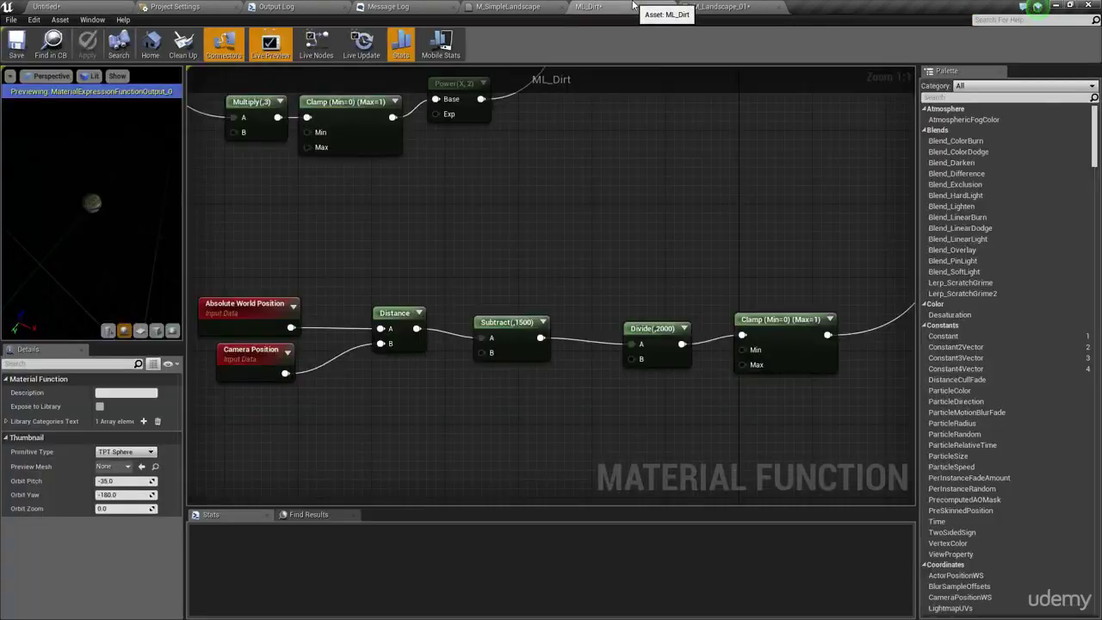
right_click_drag(500, 248, 512, 271)
scroll(531, 275, "down", 5)
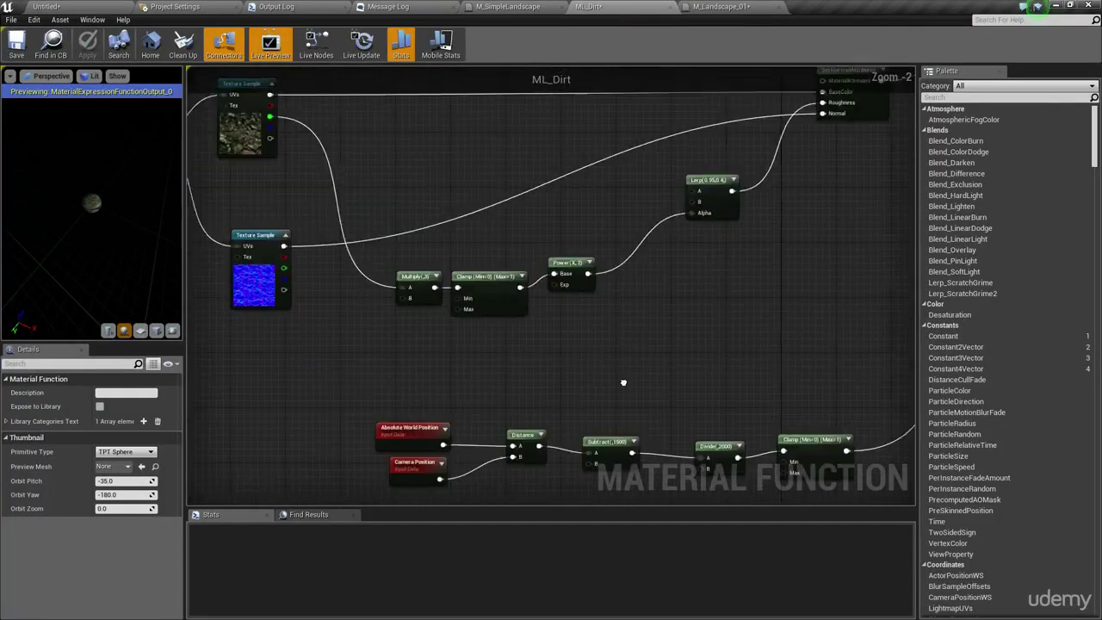
right_click_drag(687, 351, 677, 286)
left_click_drag(758, 368, 687, 368)
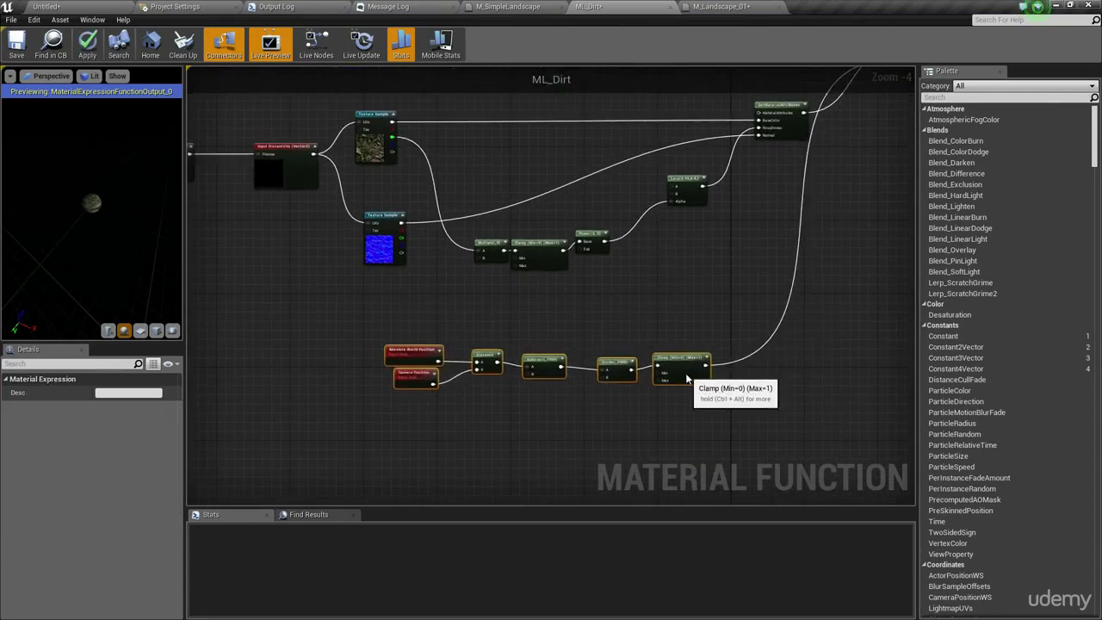
left_click_drag(728, 315, 460, 414)
left_click_drag(376, 409, 376, 409)
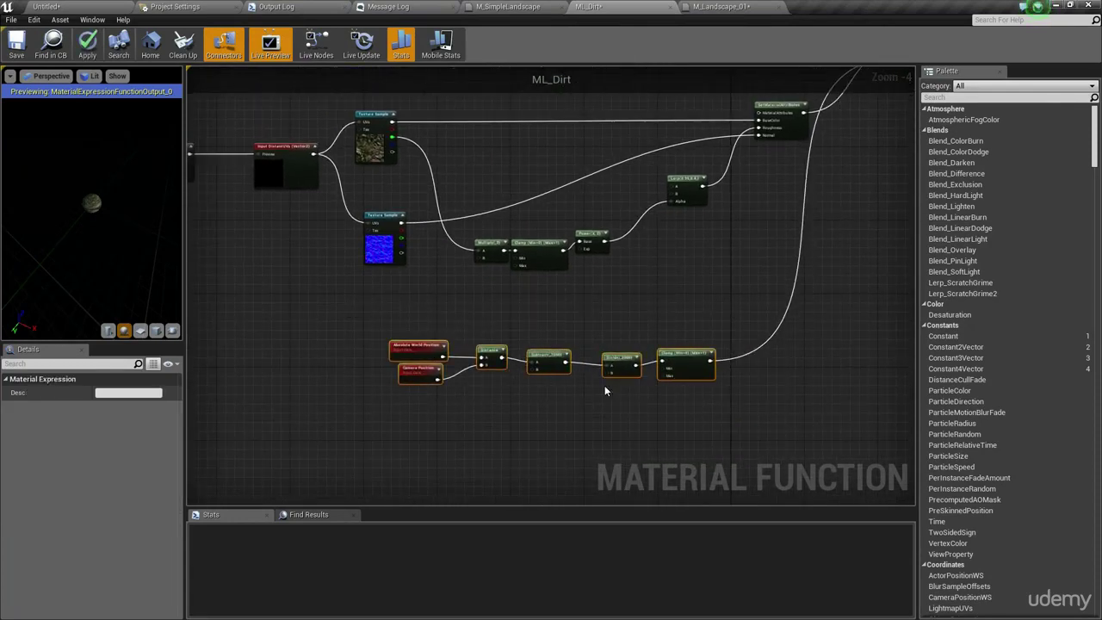
left_click(648, 394)
Step: Add a FunctionInput node near the distance network's Clamp in ML_Dirt and name it DistanceBlend
right_click_drag(648, 395, 523, 310)
right_click(534, 287)
type("function")
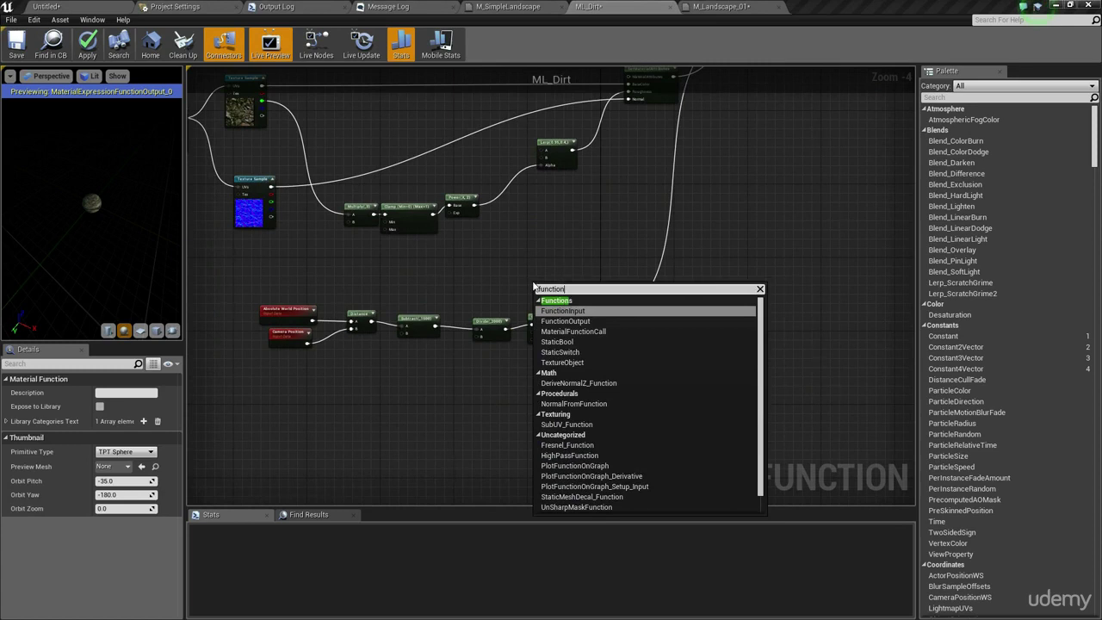
key("Return")
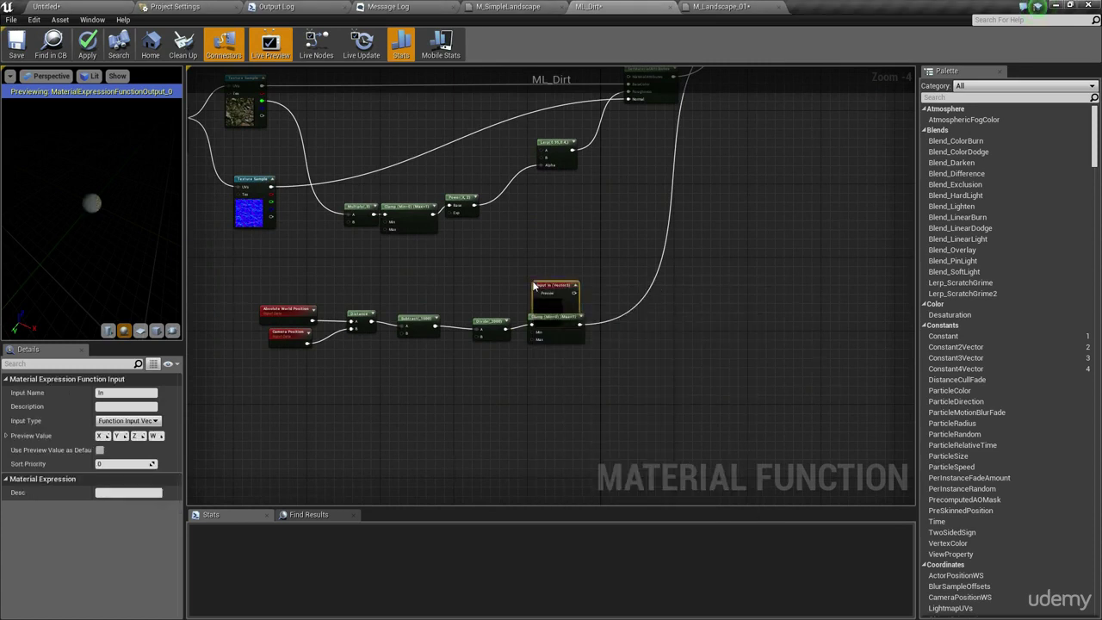
scroll(534, 288, "up", 4)
left_click_drag(560, 293, 651, 258)
scroll(651, 258, "down", 1)
left_click(118, 392)
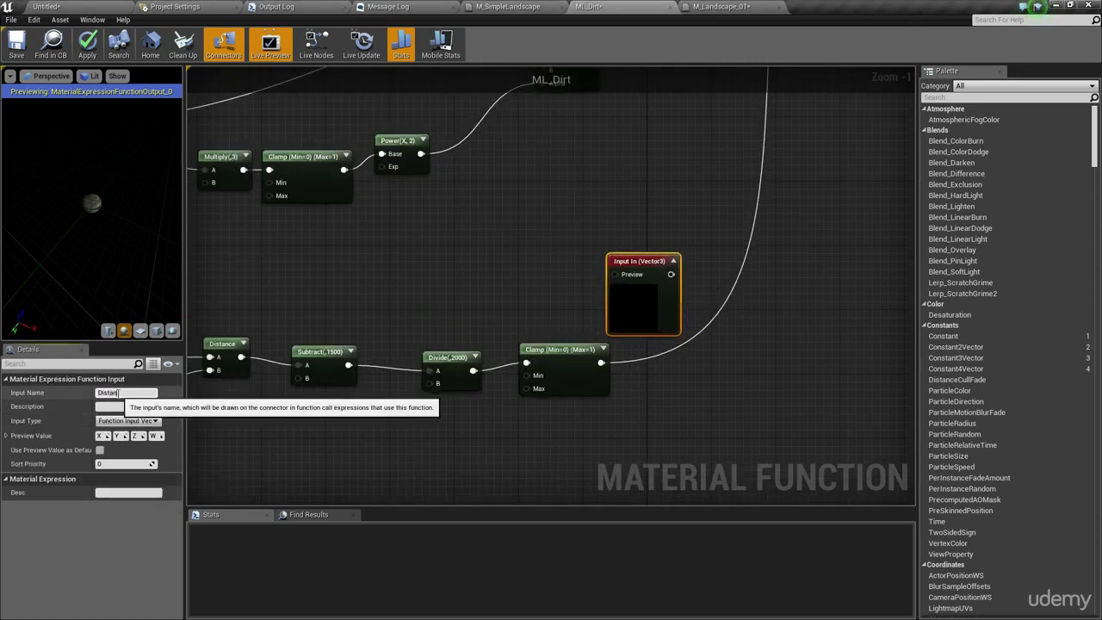
type("DistanceBlend")
key("Return")
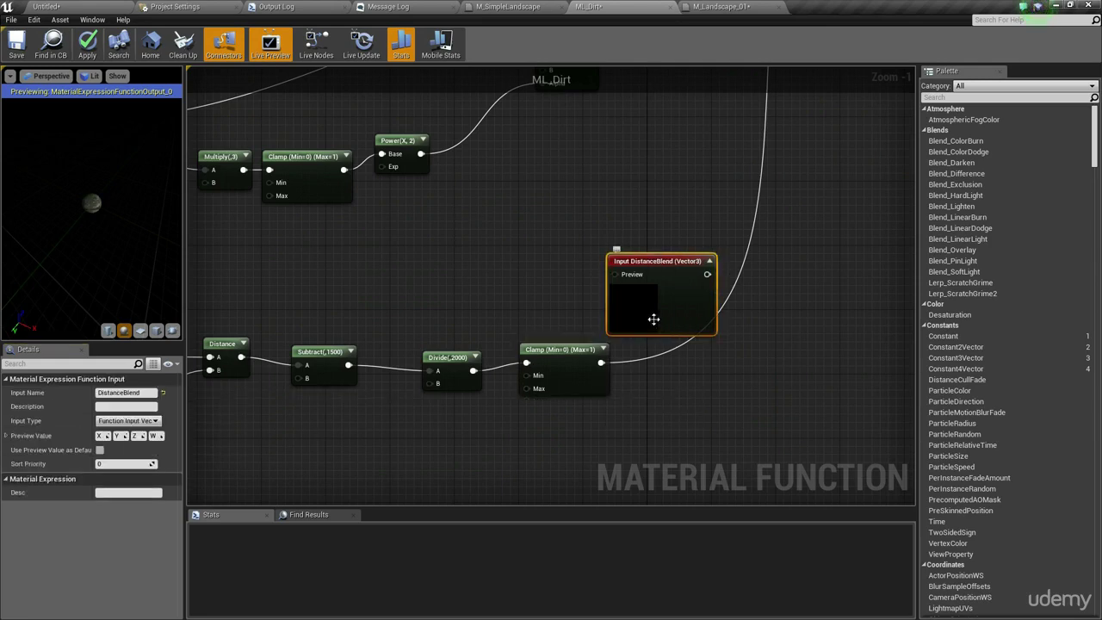
Step: Place the DistanceBlend input just after the Clamp and set its input type to Scalar
left_click_drag(648, 313, 671, 377)
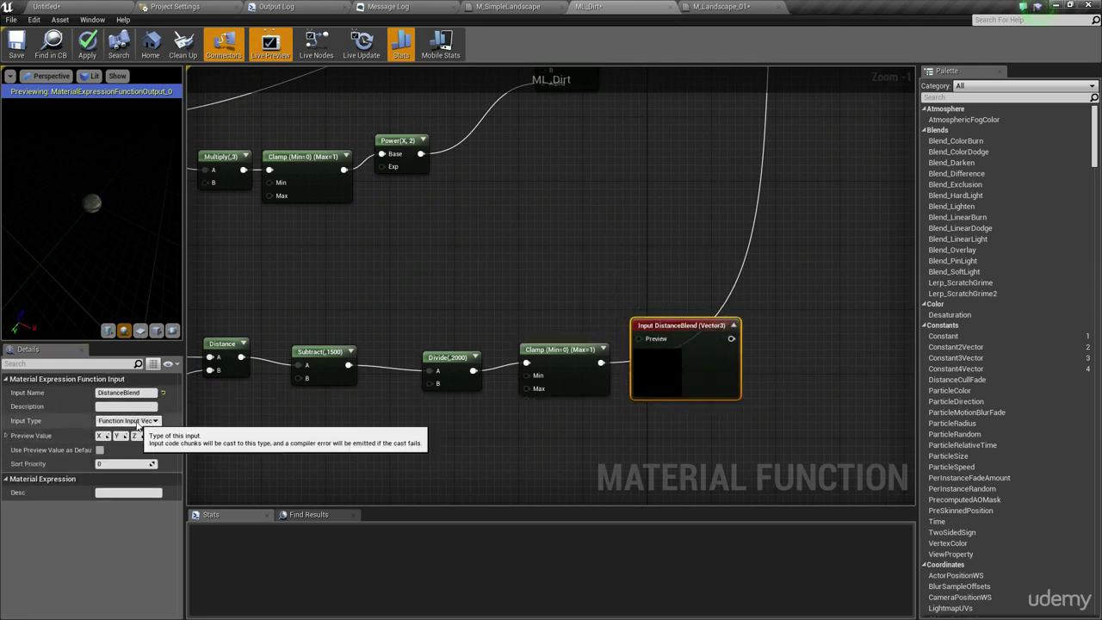
left_click(128, 421)
left_click(132, 430)
left_click(497, 256)
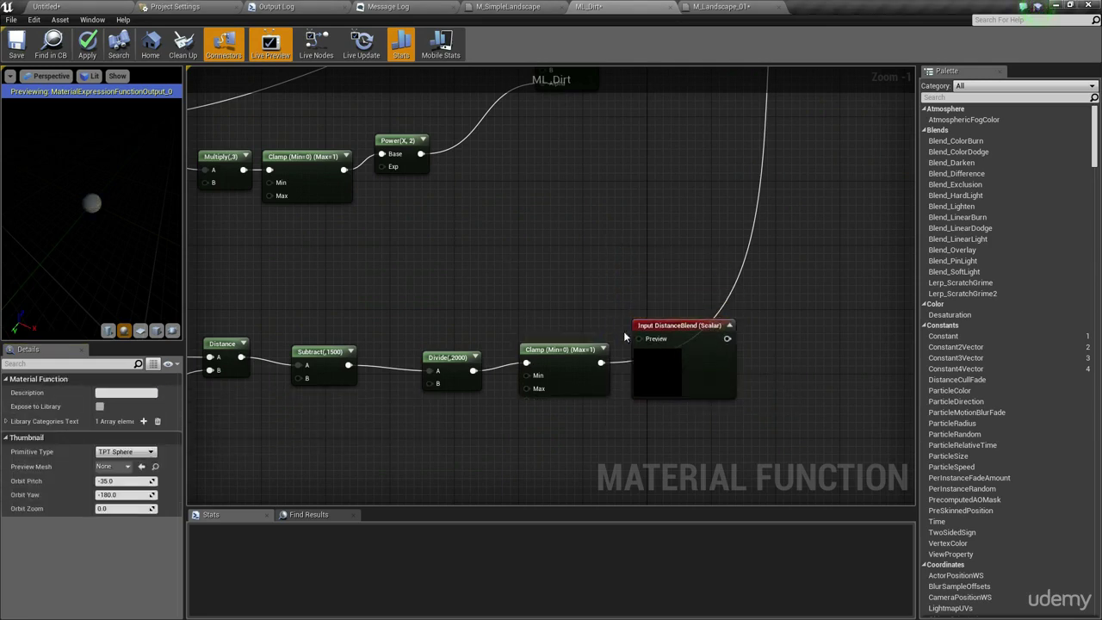
Step: Connect the Clamp's output to DistanceBlend's Preview and DistanceBlend's output to the Alpha of the BlendMaterialAttributes node
left_click_drag(640, 340, 600, 367)
scroll(588, 272, "down", 3)
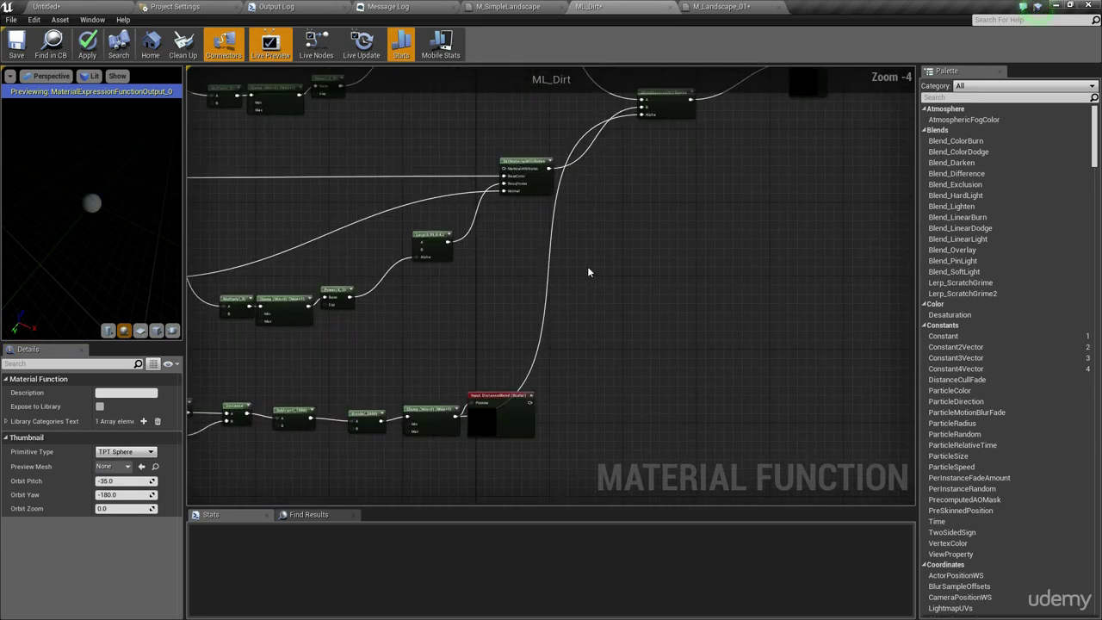
left_click_drag(641, 115, 531, 403)
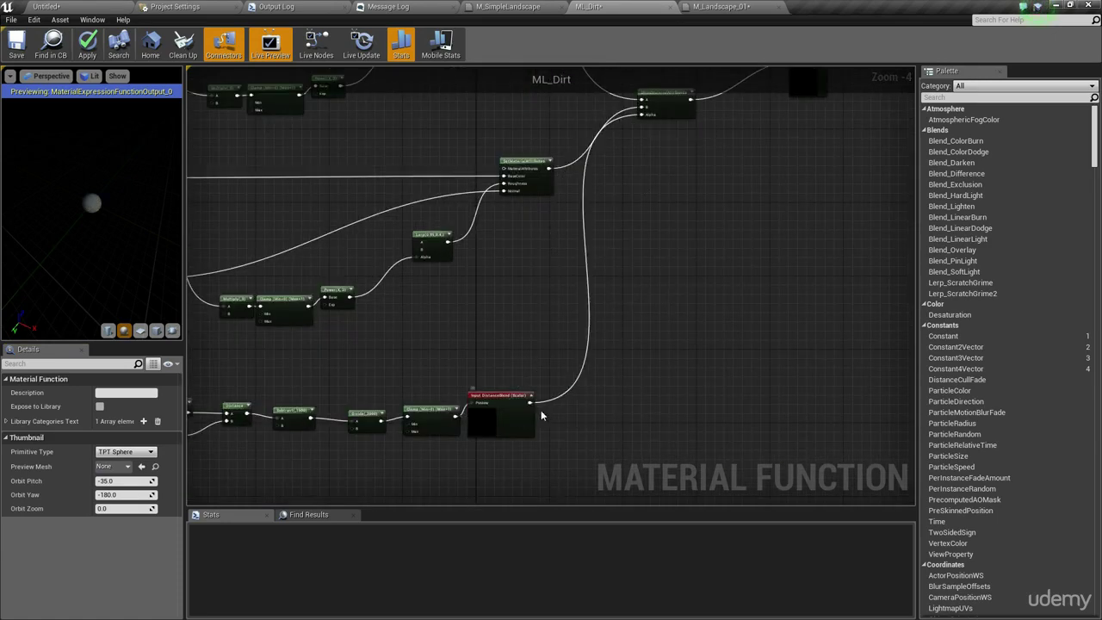
right_click_drag(468, 326, 633, 170)
left_click(681, 251)
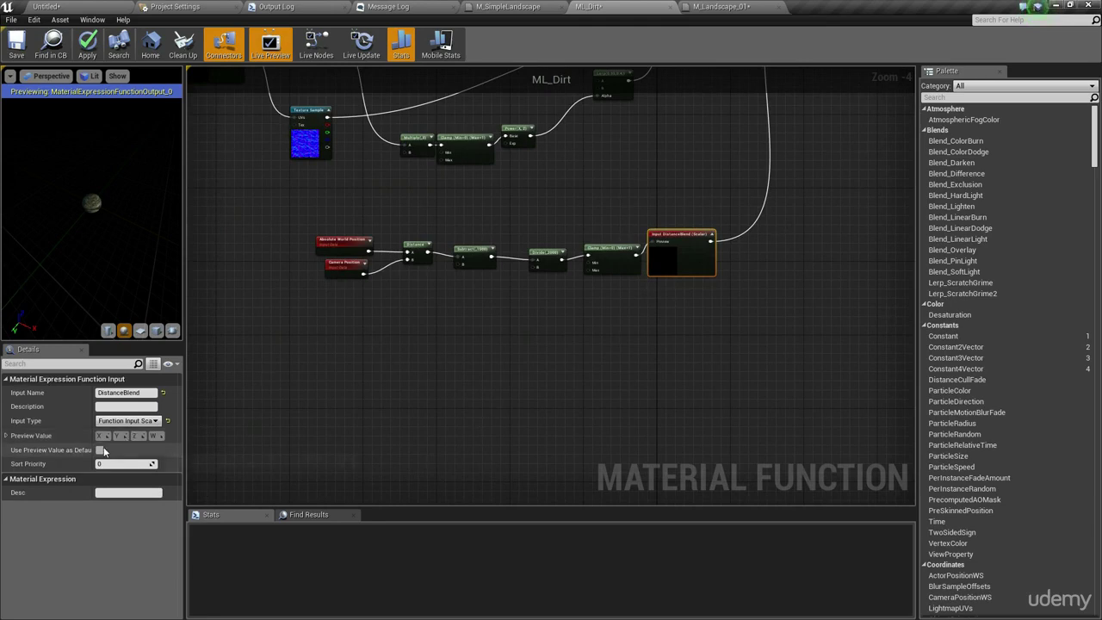
left_click(345, 385)
Step: Copy ML_Dirt's distance network, from the position nodes to the Clamp, and go to the M_Landscape_01 material
right_click_drag(422, 362, 446, 394)
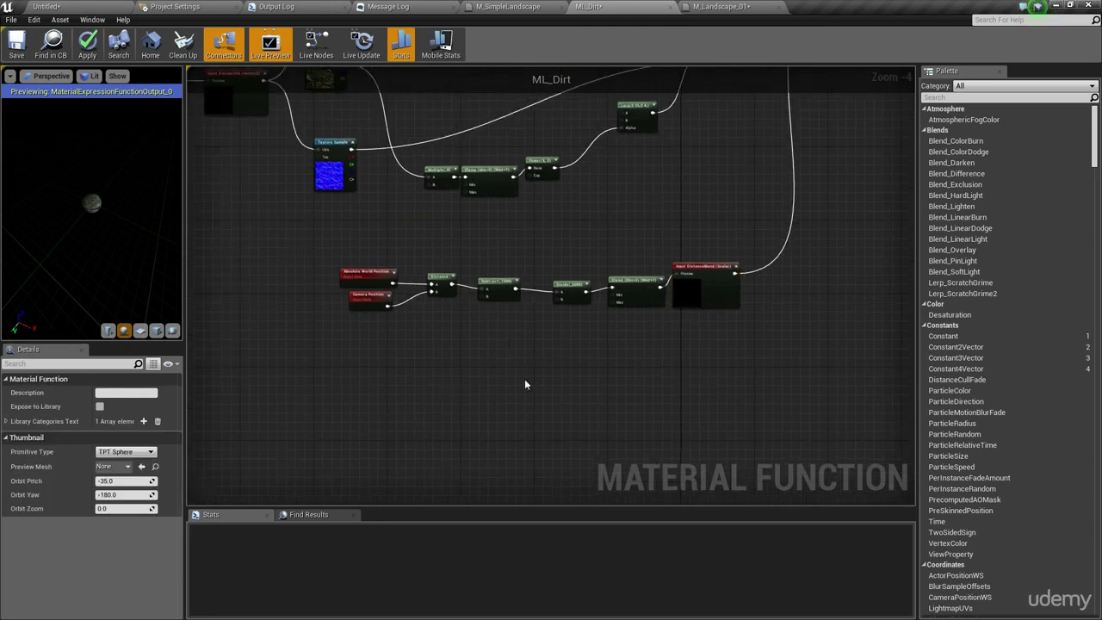
right_click_drag(524, 385, 542, 399)
left_click_drag(678, 231, 405, 331)
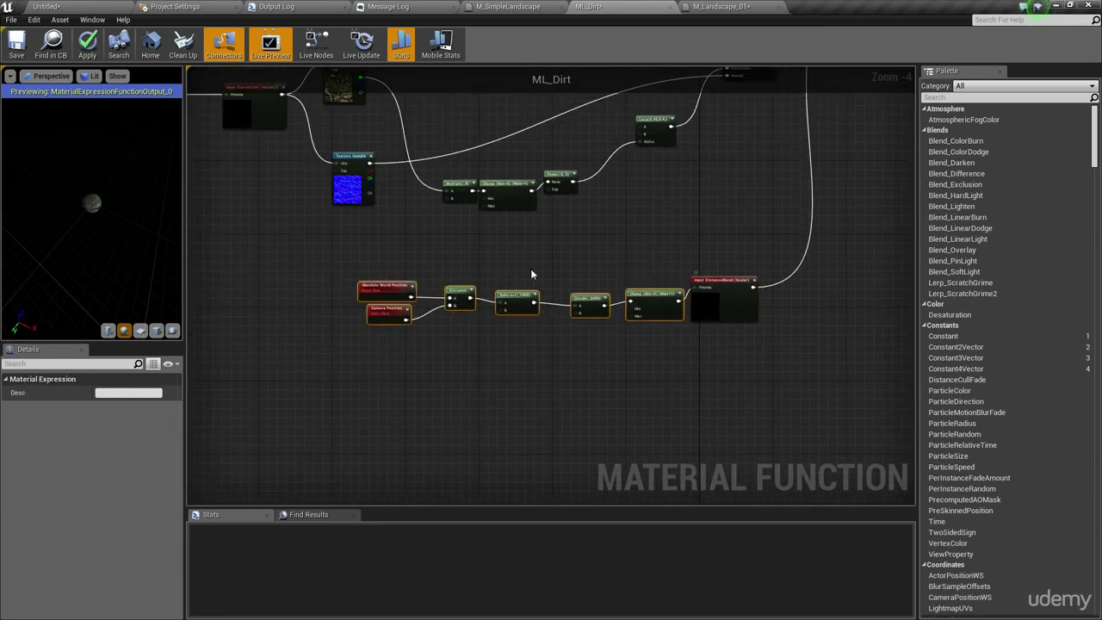
right_click_drag(698, 231, 669, 352)
right_click_drag(669, 297, 669, 227)
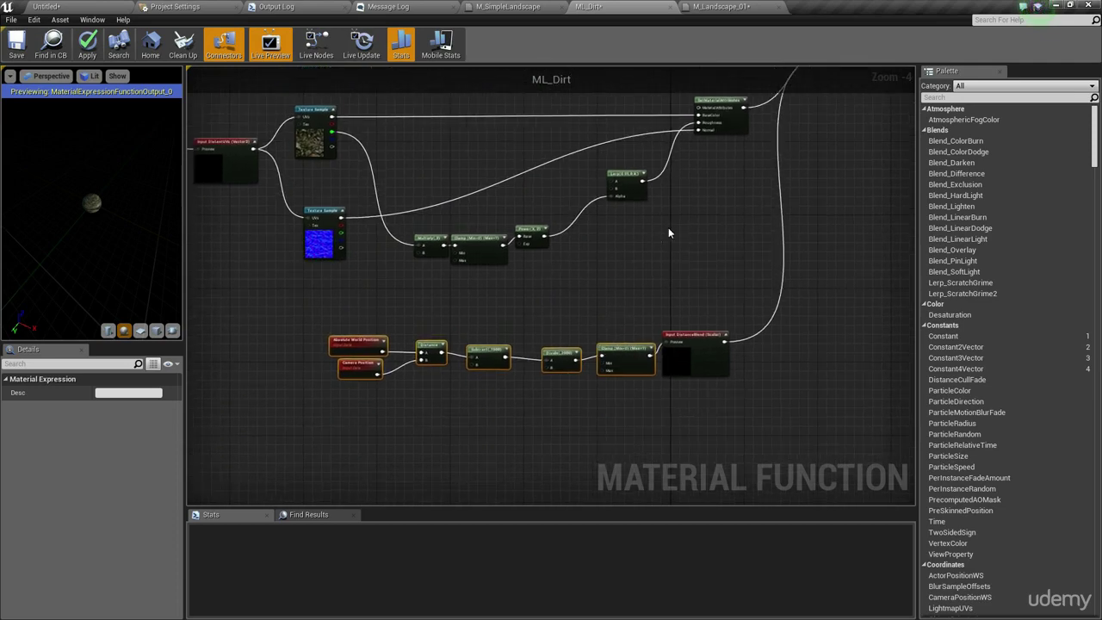
left_click(704, 8)
left_click(642, 6)
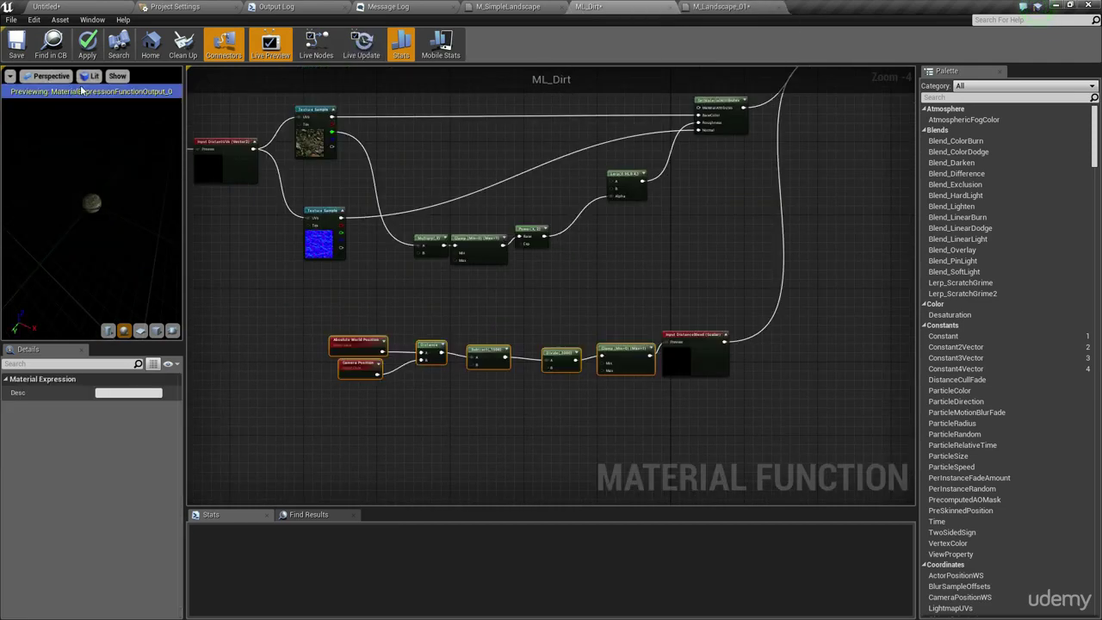
left_click(717, 6)
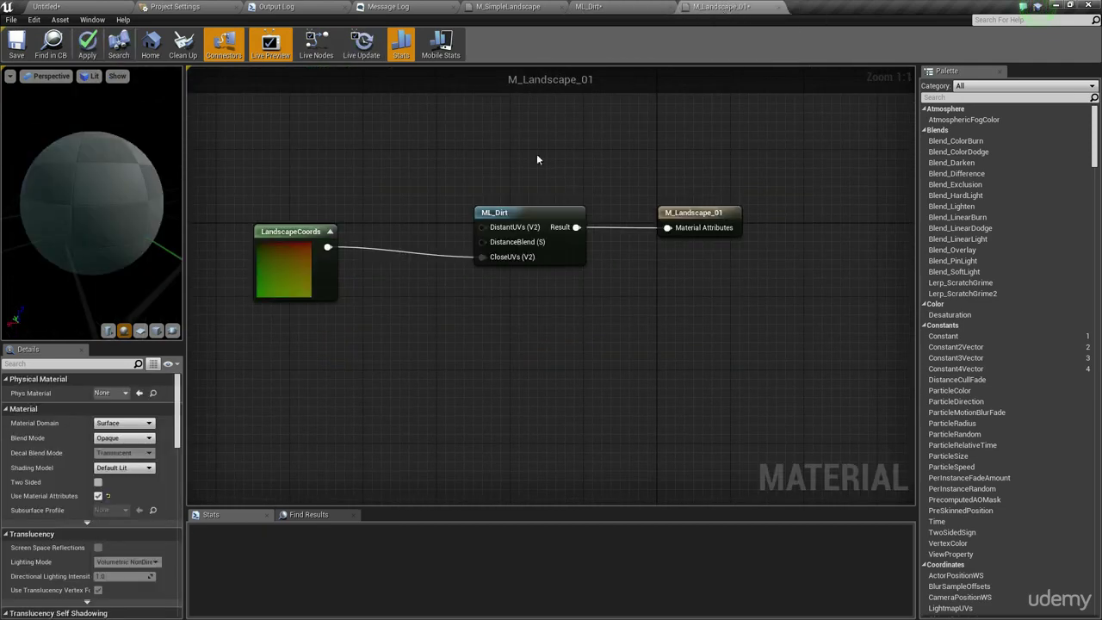
Step: Paste the distance network above LandscapeCoords in M_Landscape_01 and connect its Clamp output to ML_Dirt's DistantUVs input
right_click_drag(391, 169, 439, 279)
scroll(410, 222, "down", 4)
scroll(285, 222, "up", 1)
key("ctrl+v")
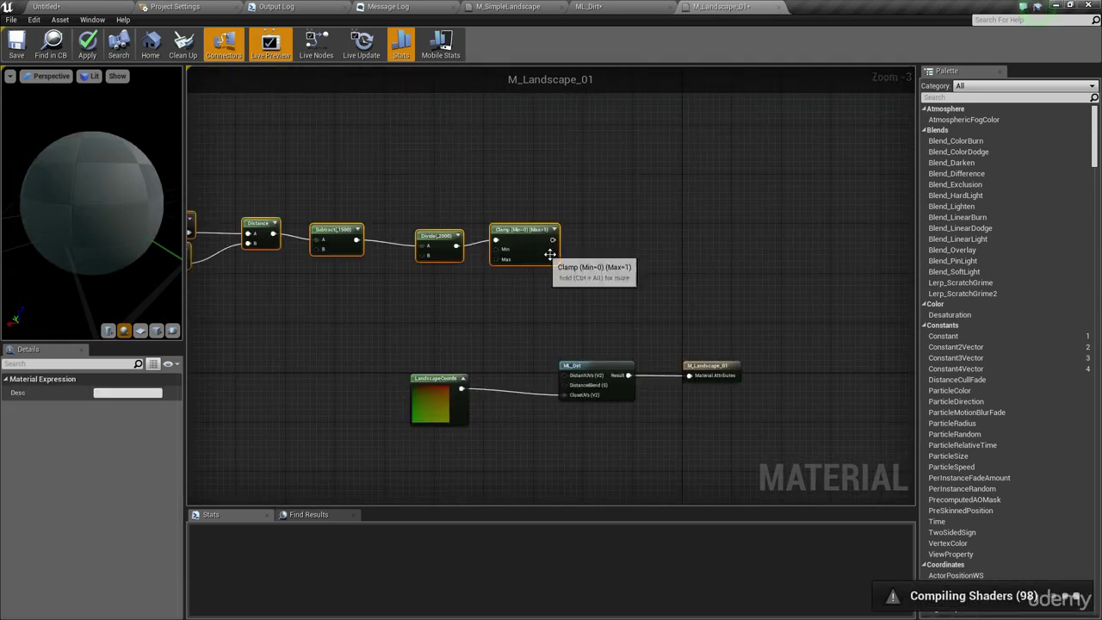
left_click_drag(547, 250, 474, 270)
left_click(543, 289)
left_click_drag(579, 376, 478, 258)
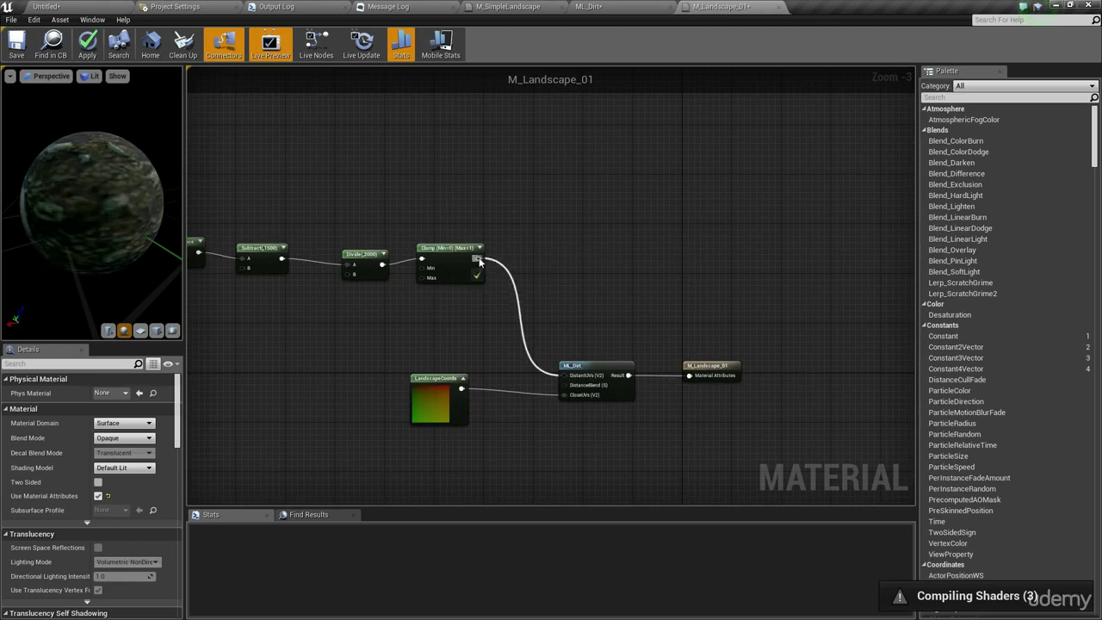
scroll(583, 288, "down", 2)
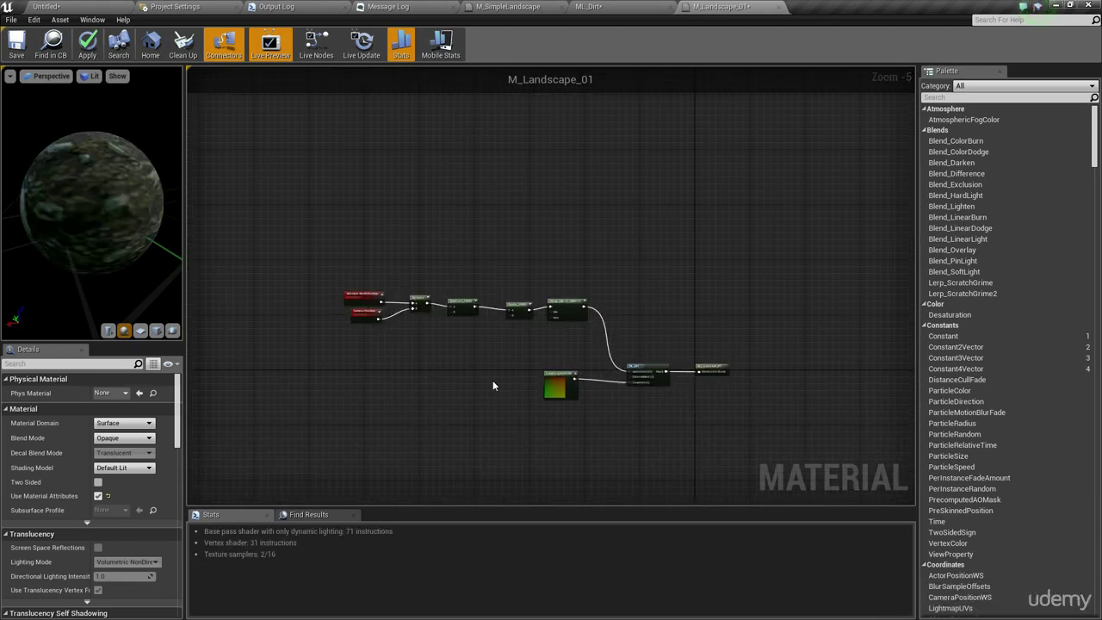
Step: Delete the pasted distance network from M_Landscape_01 and undo the deletion
left_click_drag(555, 282, 339, 327)
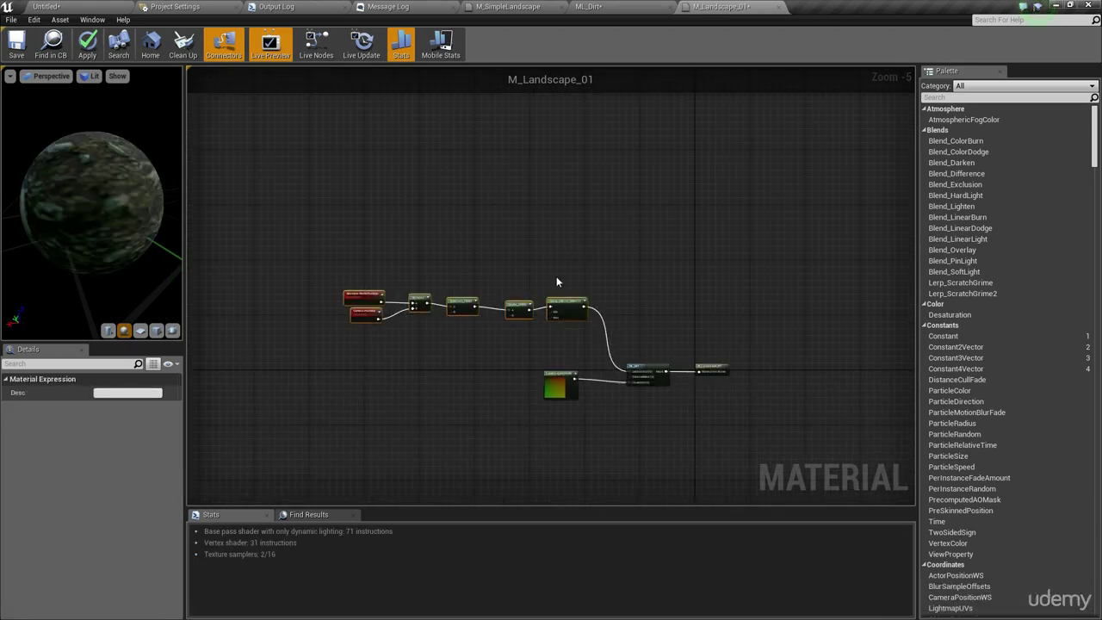
scroll(517, 308, "up", 3)
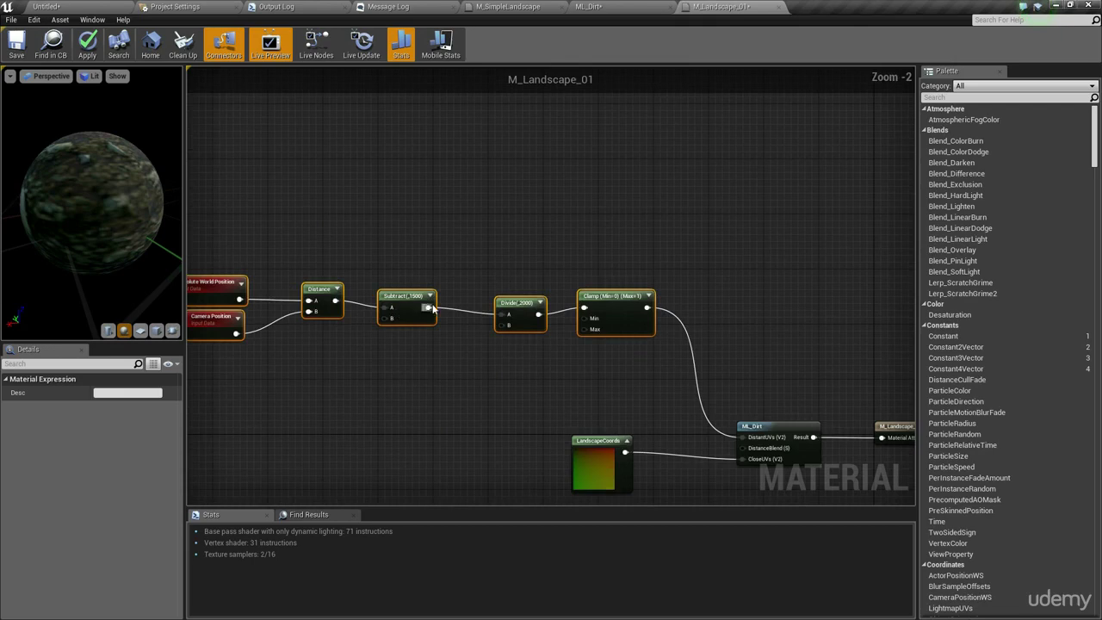
left_click(484, 372)
scroll(637, 226, "down", 1)
left_click_drag(679, 178, 313, 319)
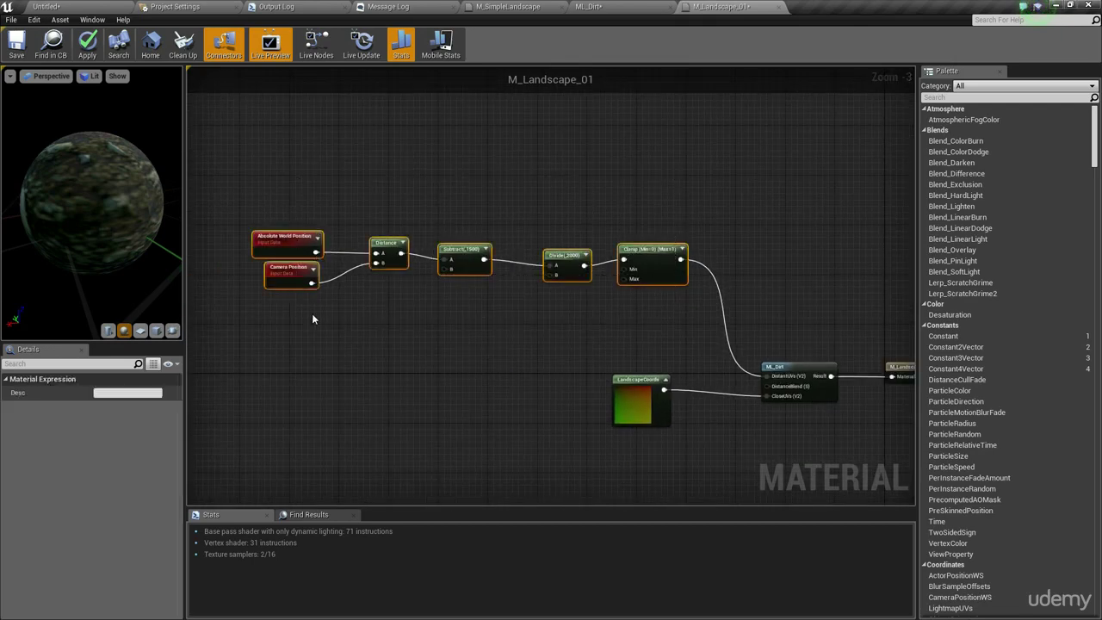
key("Delete")
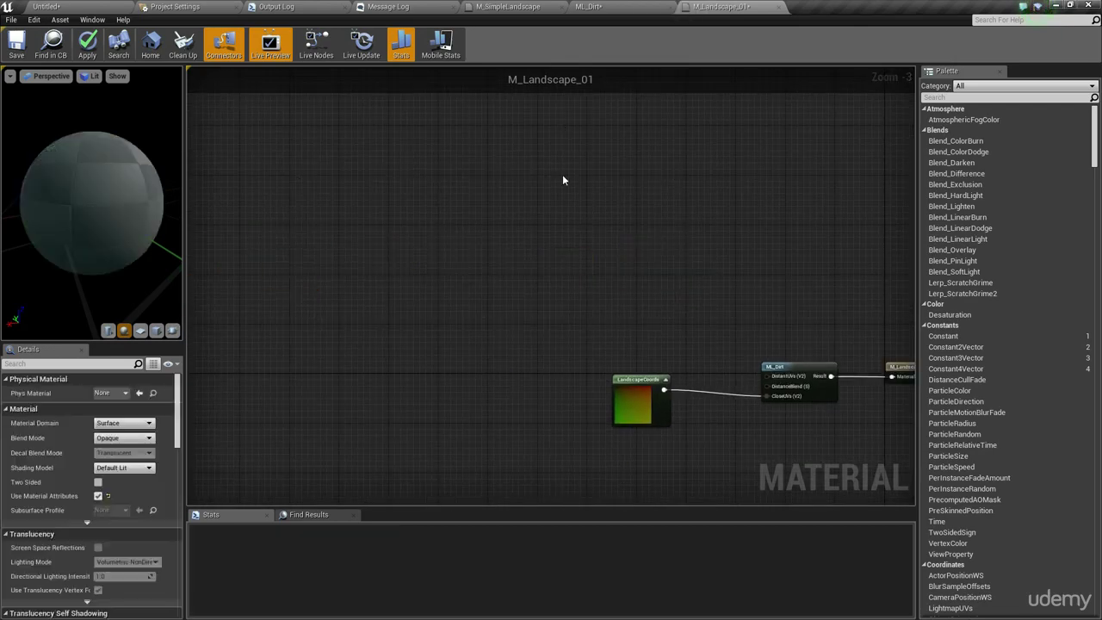
right_click_drag(572, 355, 510, 343)
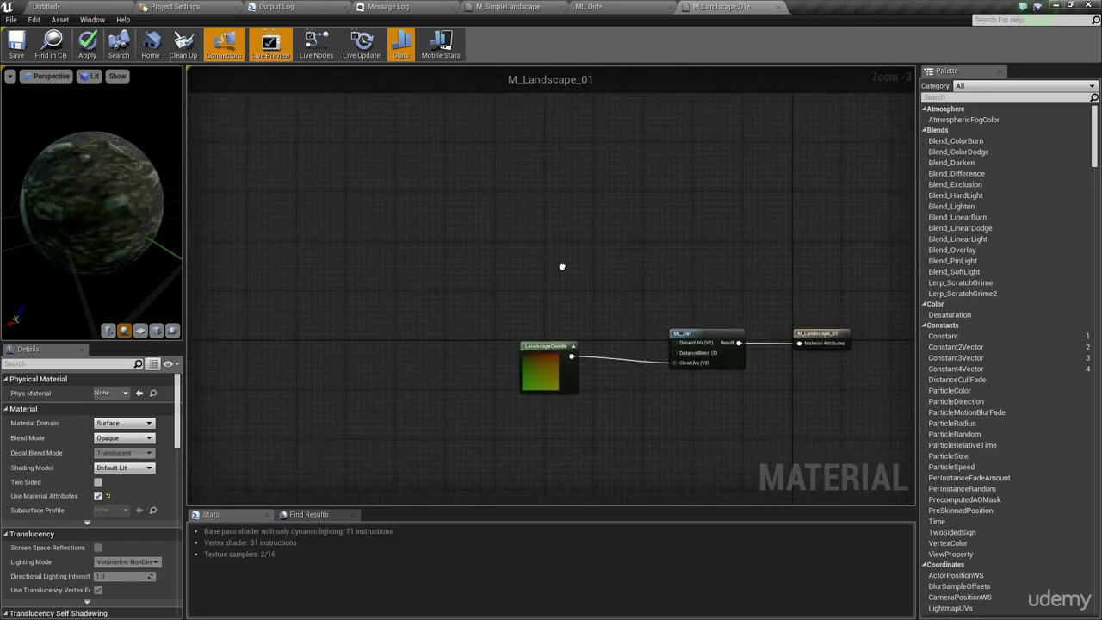
right_click_drag(563, 267, 608, 322)
key("ctrl+z")
right_click_drag(511, 326, 524, 298)
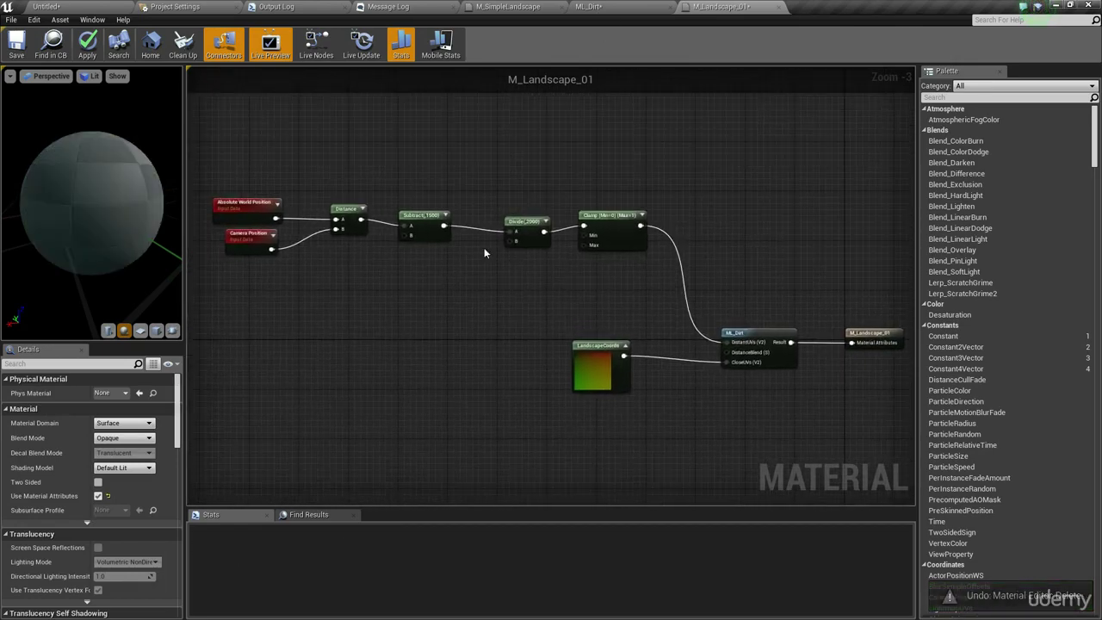
Step: Apply M_Landscape_01, and rename the output node of the ML_Dirt function to MaterialBlended
left_click(93, 41)
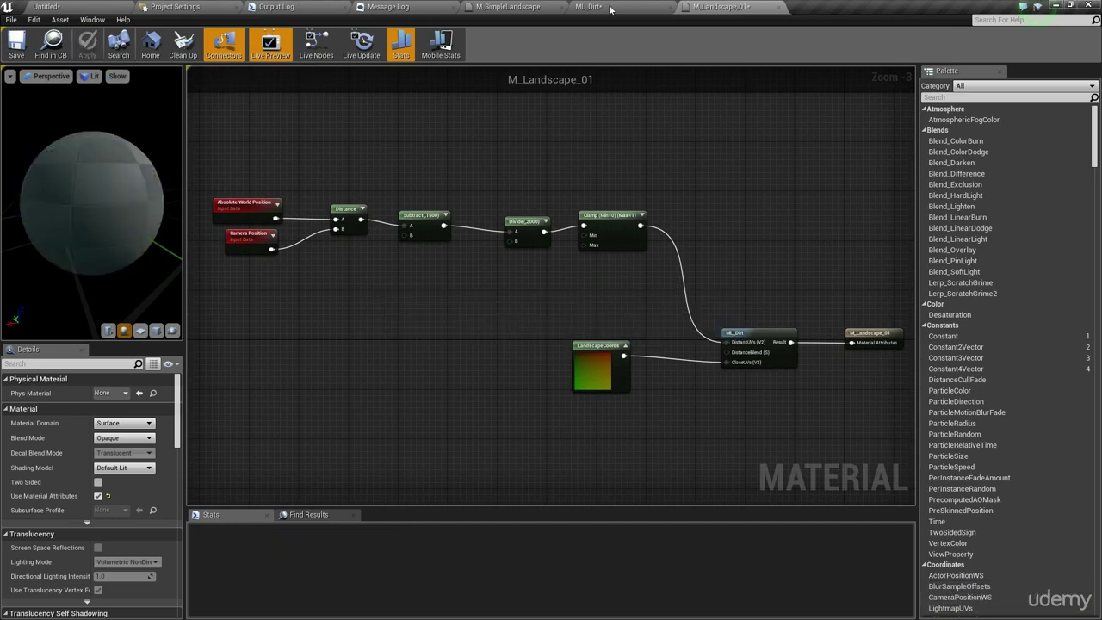
left_click(593, 6)
mouse_move(728, 218)
right_mouse_down()
mouse_move(679, 276)
mouse_move(682, 335)
right_mouse_up()
mouse_move(704, 269)
right_mouse_down()
mouse_move(454, 338)
mouse_move(490, 252)
right_mouse_up()
right_click_drag(655, 277, 607, 327)
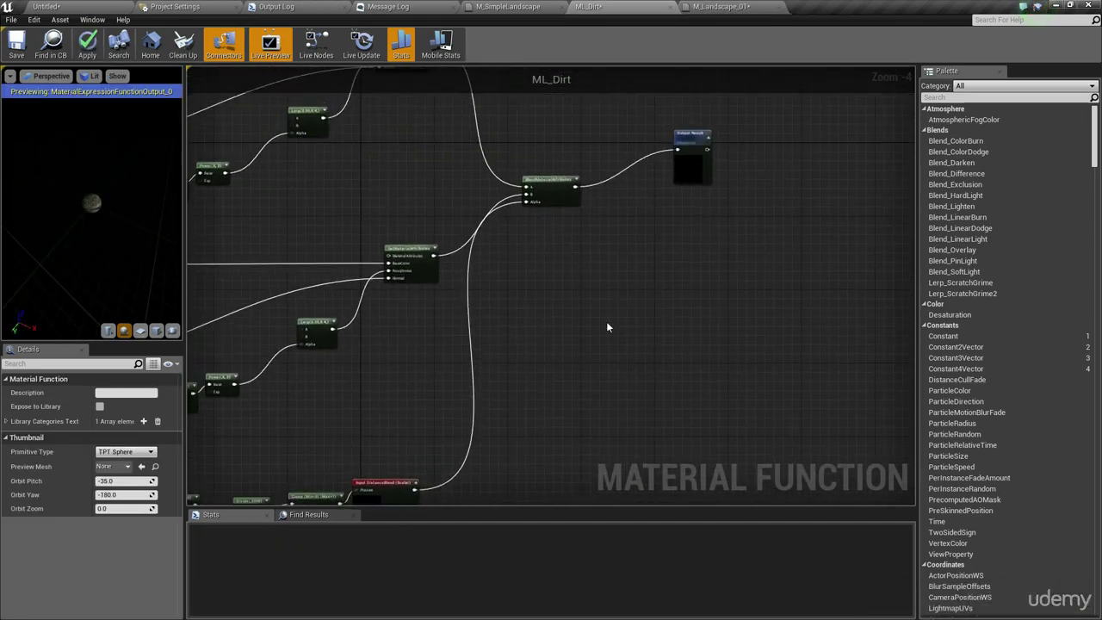
left_click(687, 172)
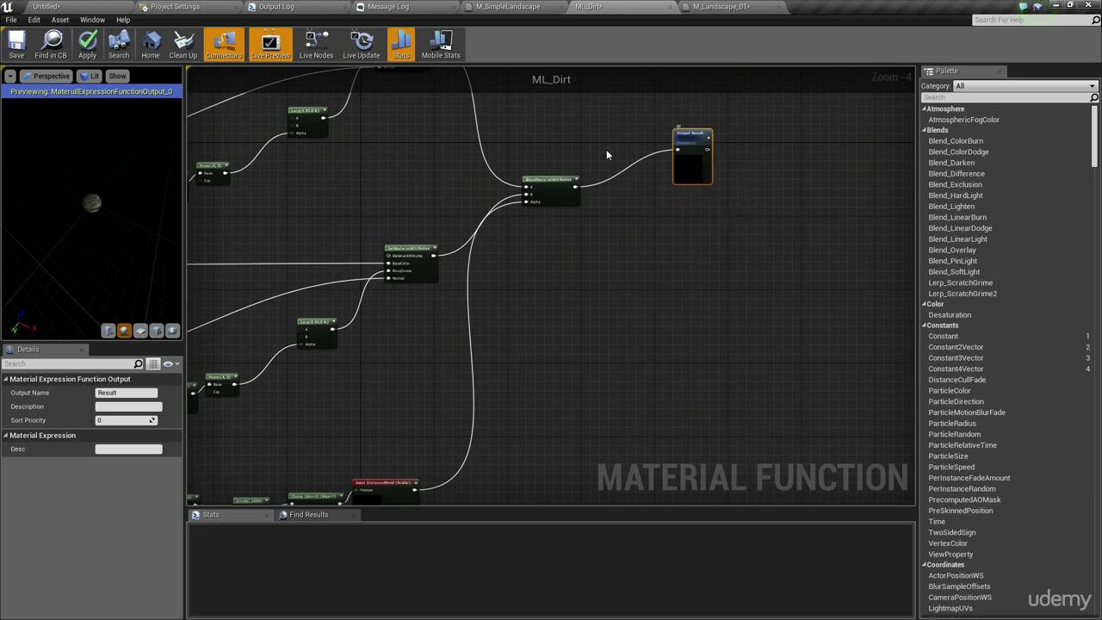
left_click(116, 393)
type("MaterialBlend")
key("Return")
left_click(681, 337)
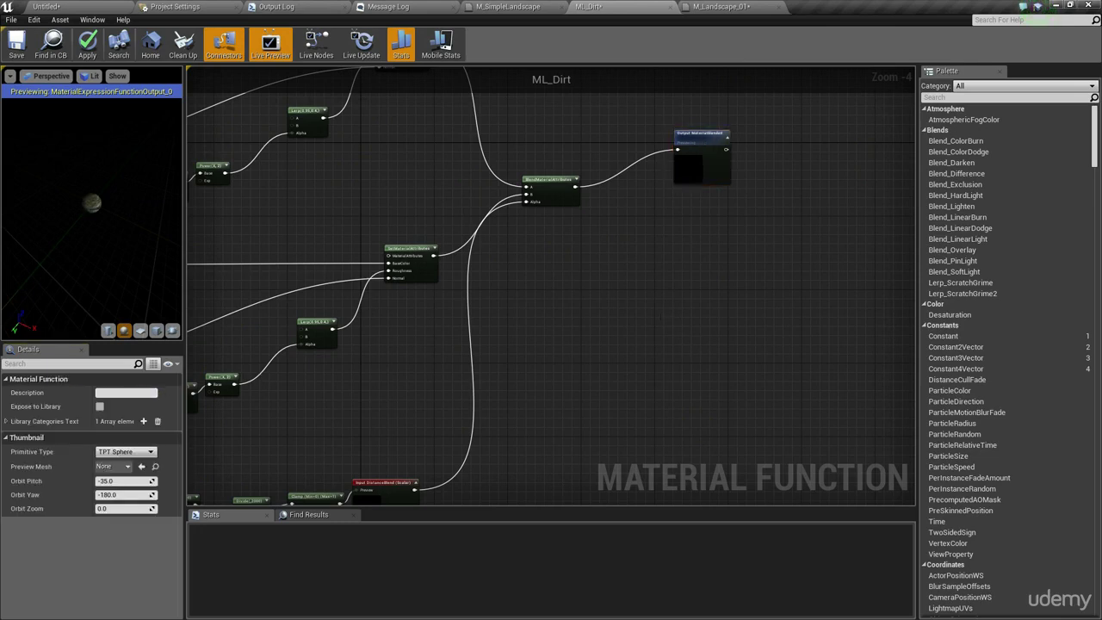
Step: Duplicate the MaterialBlended output node into the empty area near ML_Dirt's DistanceBlend input
right_click_drag(692, 271, 703, 216)
left_click(710, 111)
right_click_drag(524, 375, 566, 292)
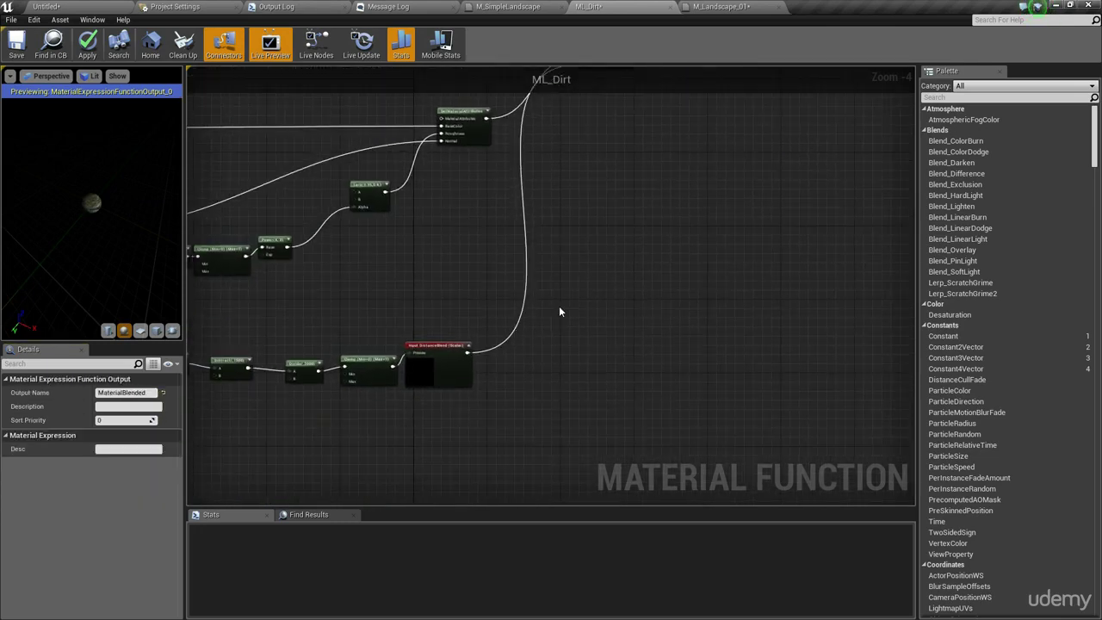
key("ctrl+v")
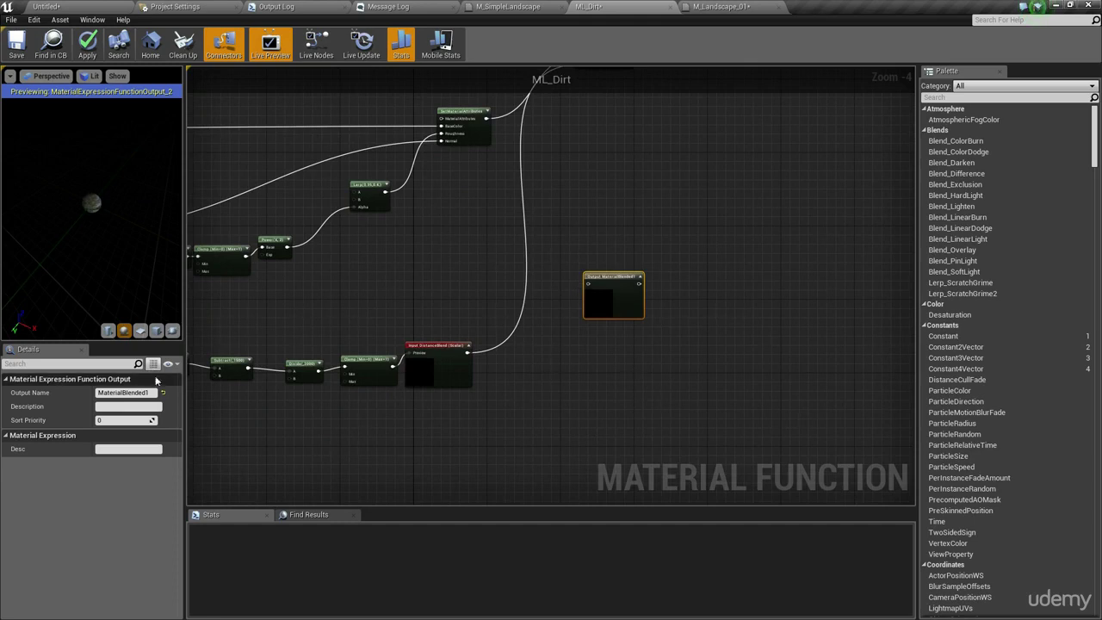
Step: Rename the duplicated output node to Height and move it closer beneath the MaterialBlended output node
left_click(126, 394)
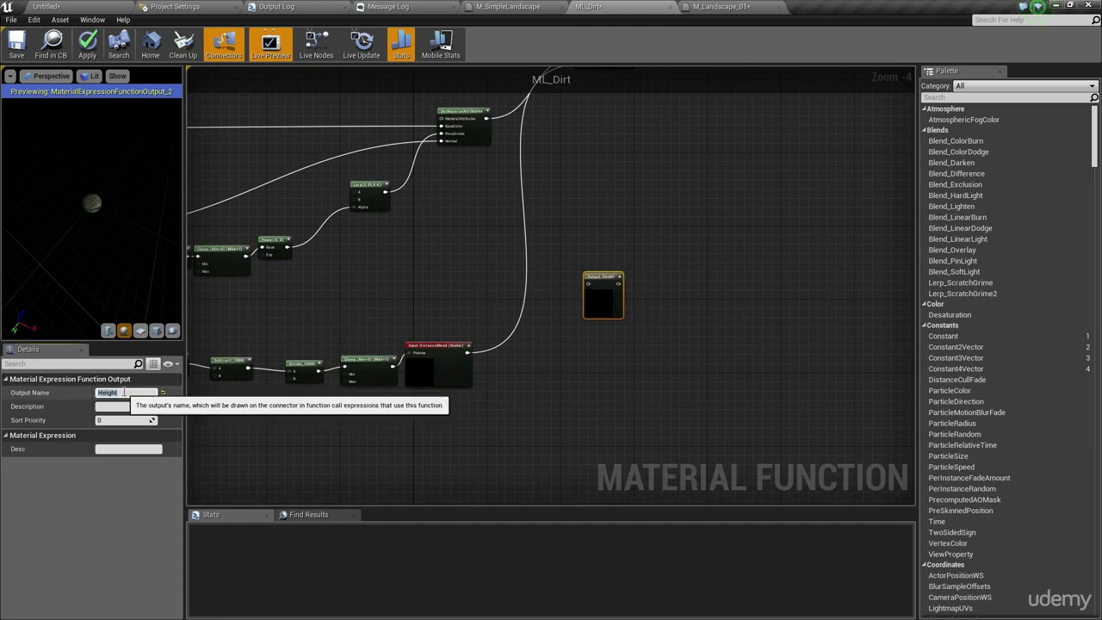
left_click(610, 222)
right_click_drag(610, 222, 723, 235)
right_click_drag(536, 240, 617, 259)
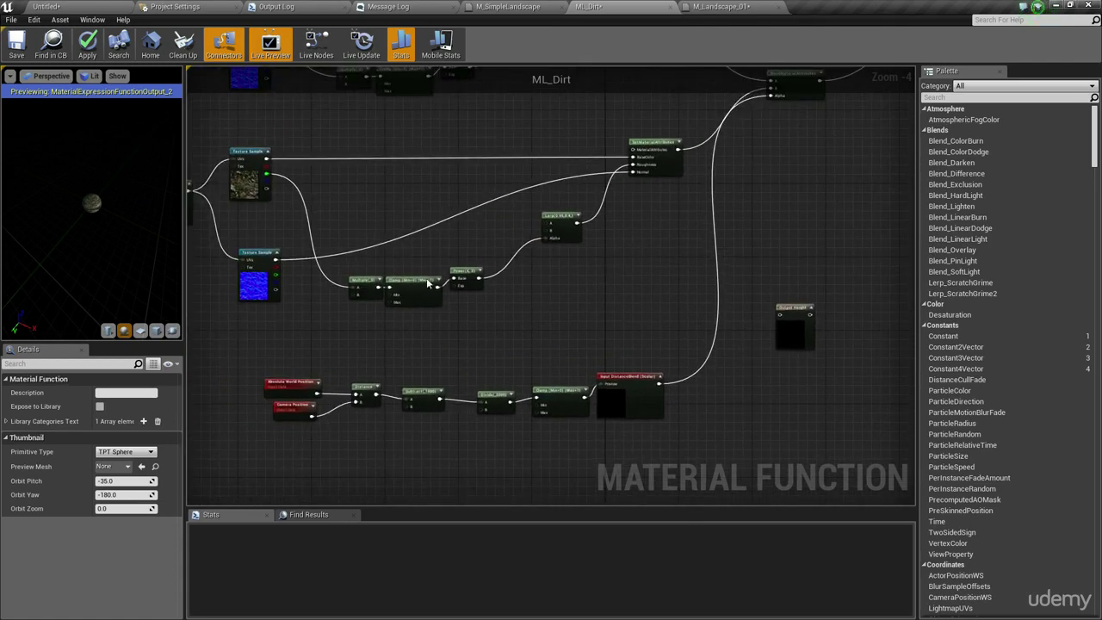
right_click_drag(319, 168, 376, 311)
right_click_drag(687, 249, 561, 276)
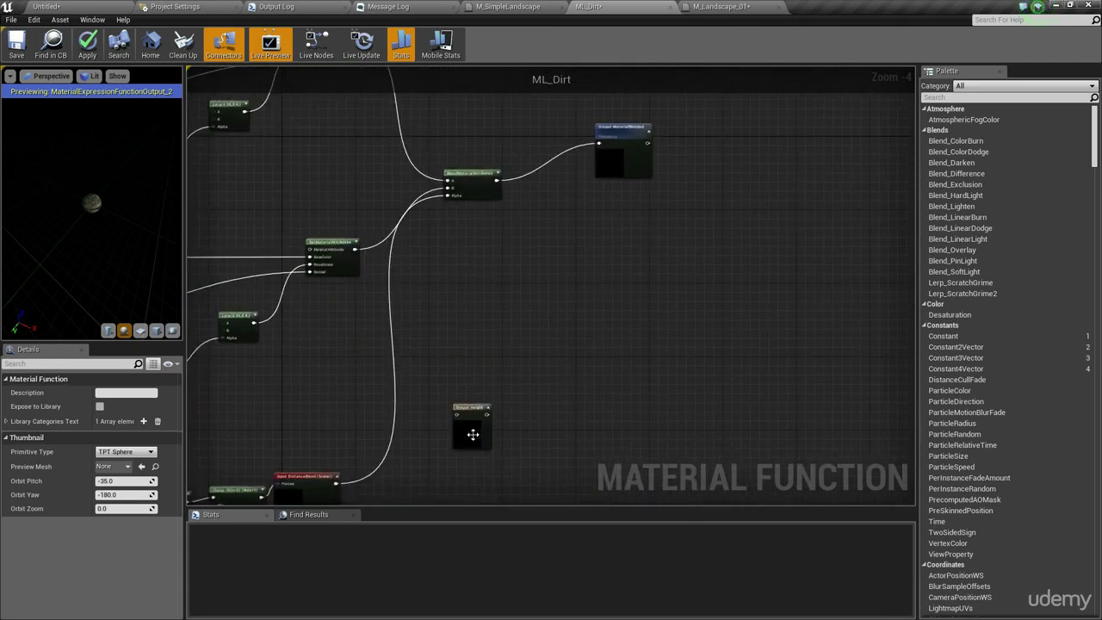
left_click_drag(473, 434, 588, 379)
left_click(510, 221)
Step: Add a GetMaterialAttributes node fed by the output of BlendMaterialAttributes
right_click_drag(509, 221, 437, 226)
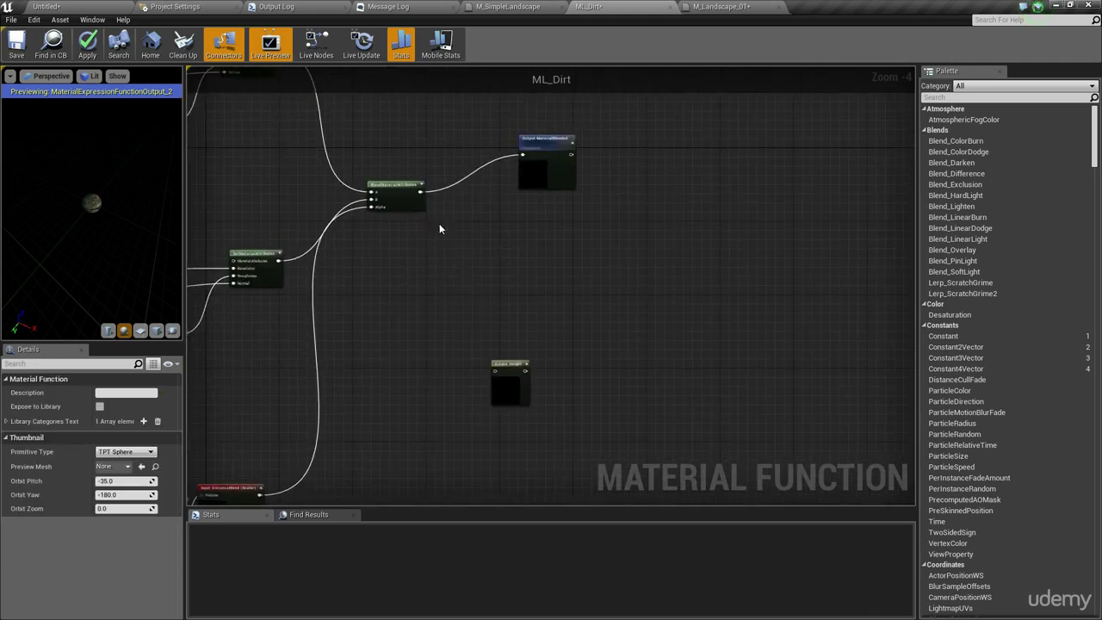
left_click(419, 191)
left_click_drag(423, 191, 441, 291)
type("get")
key("Return")
scroll(438, 288, "up", 3)
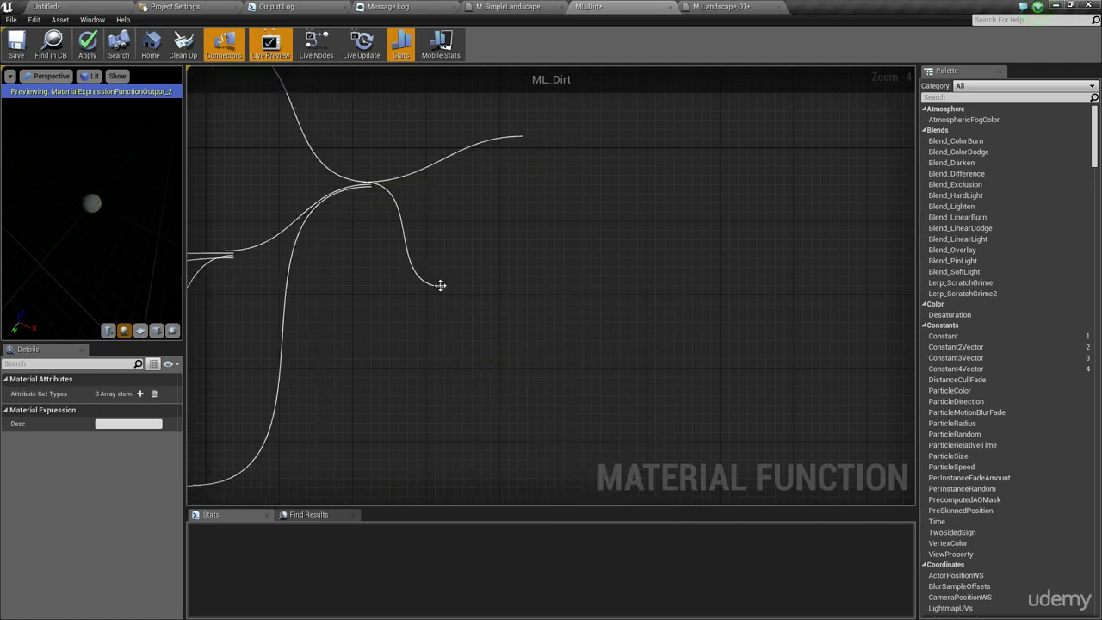
right_click_drag(435, 290, 431, 325)
Step: Add a BaseColor entry to the GetMaterialAttributes node's attribute get types
left_click(431, 326)
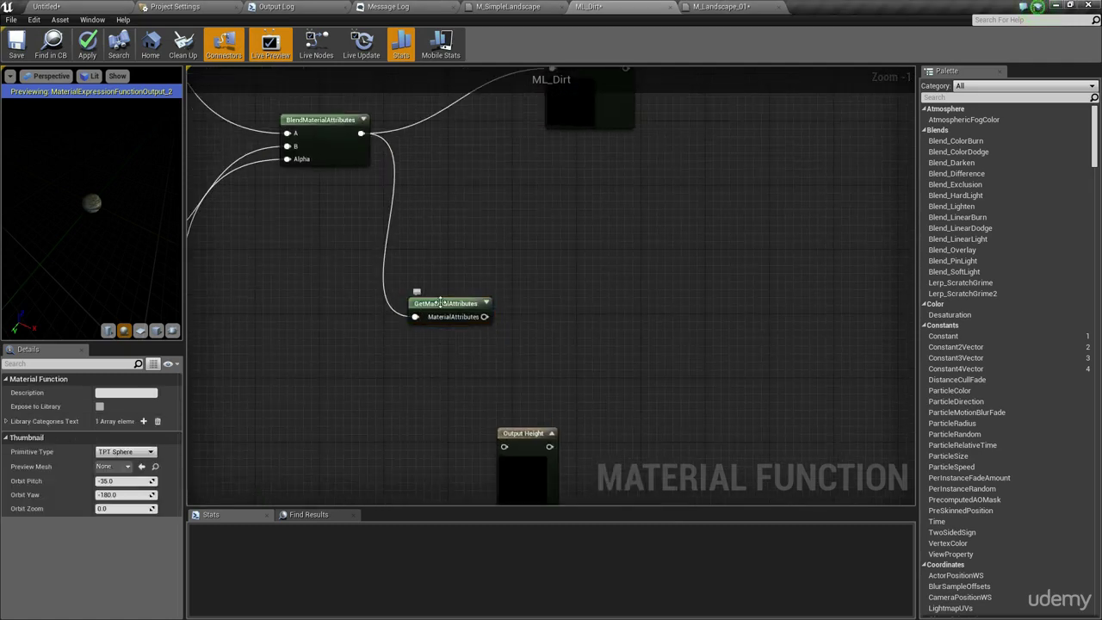
left_click(440, 302)
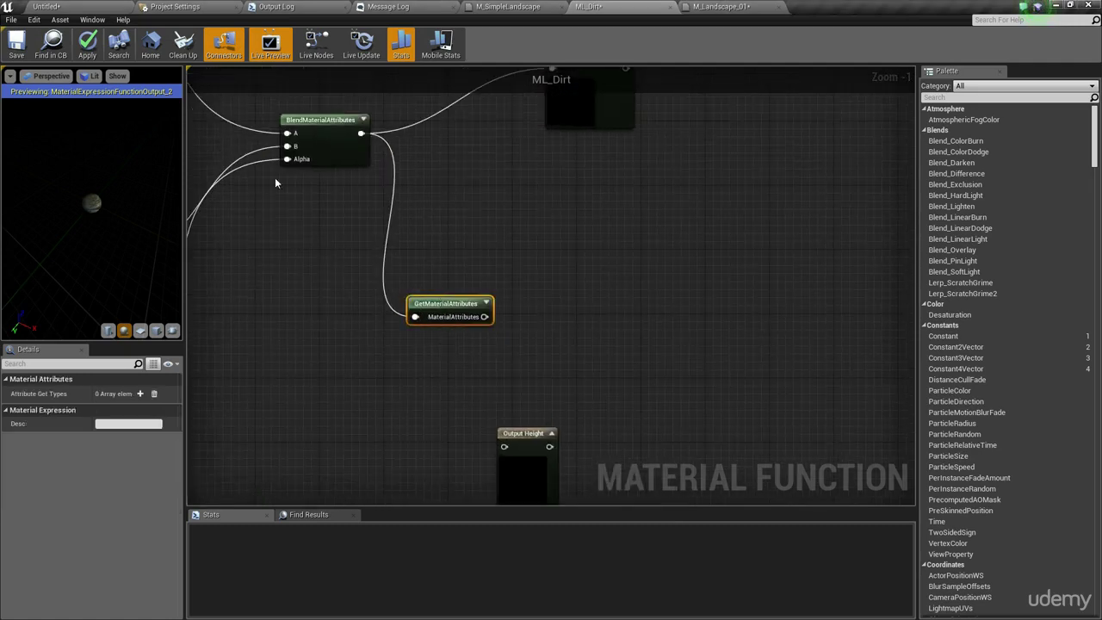
left_click(141, 395)
left_click(108, 410)
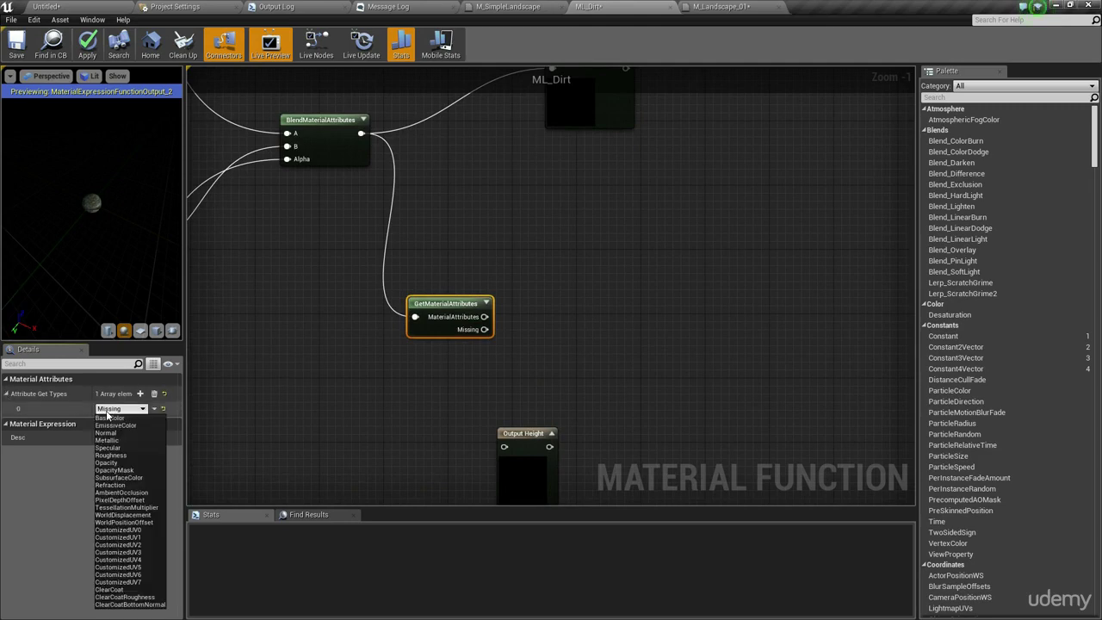
left_click(136, 419)
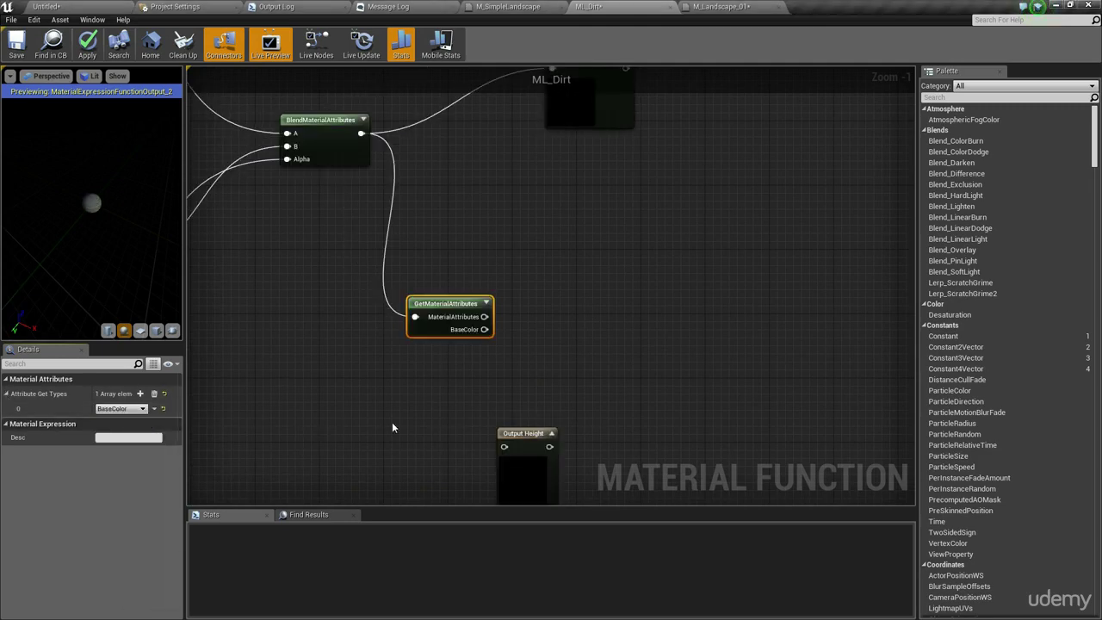
Step: Move Output Height aside and add a ComponentMask with only the G channel enabled, fed by the BaseColor output
right_click_drag(383, 414, 304, 367)
left_click(424, 421)
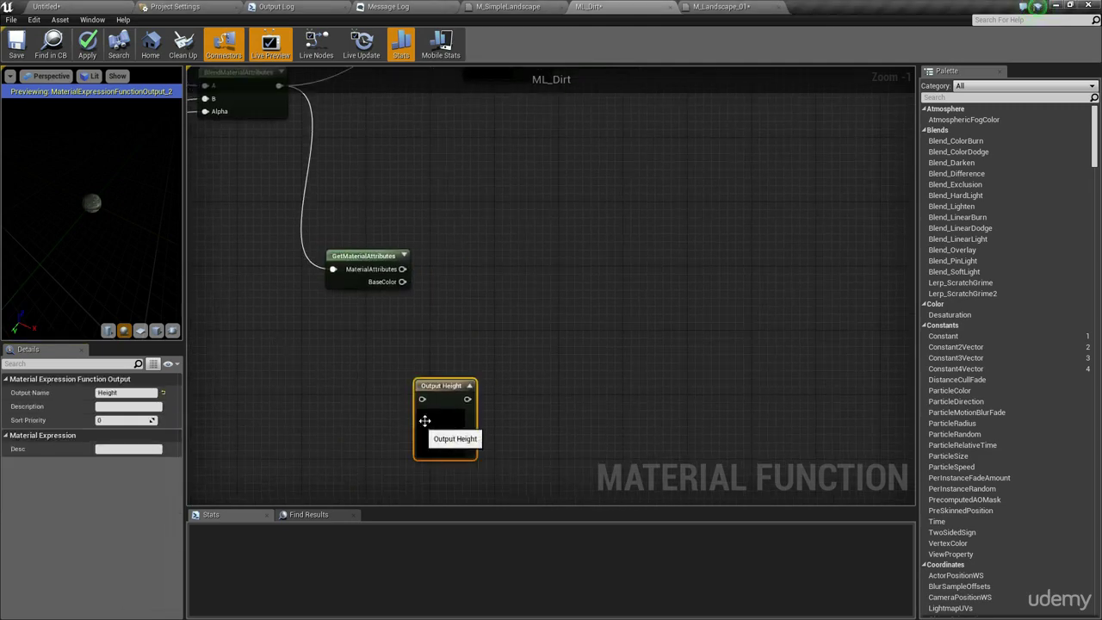
left_click_drag(433, 419, 634, 378)
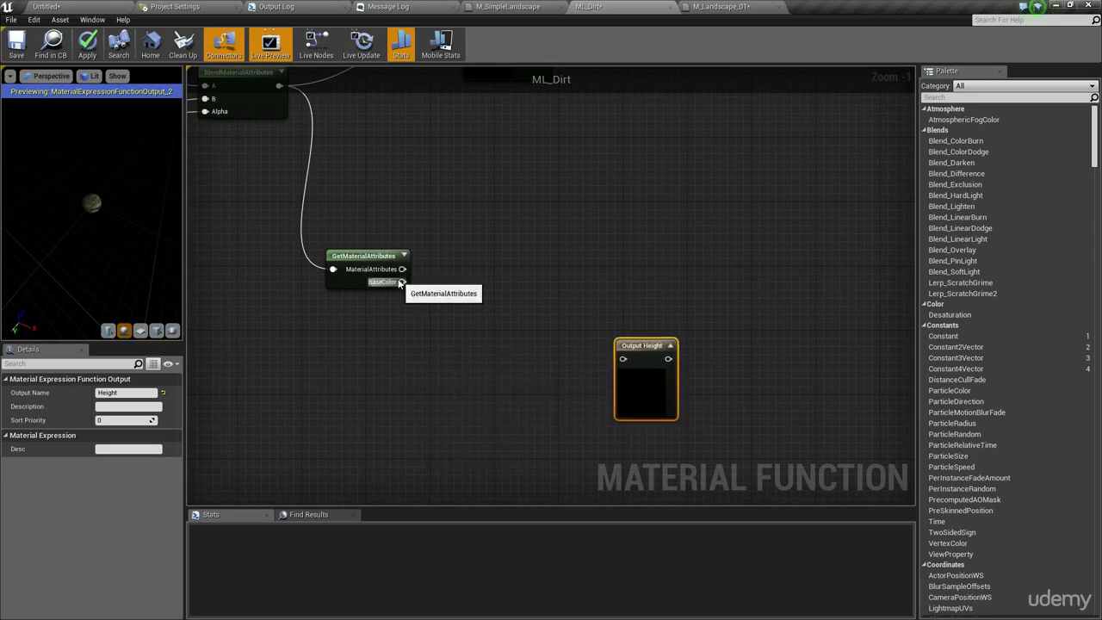
left_click_drag(401, 283, 426, 327)
type("component")
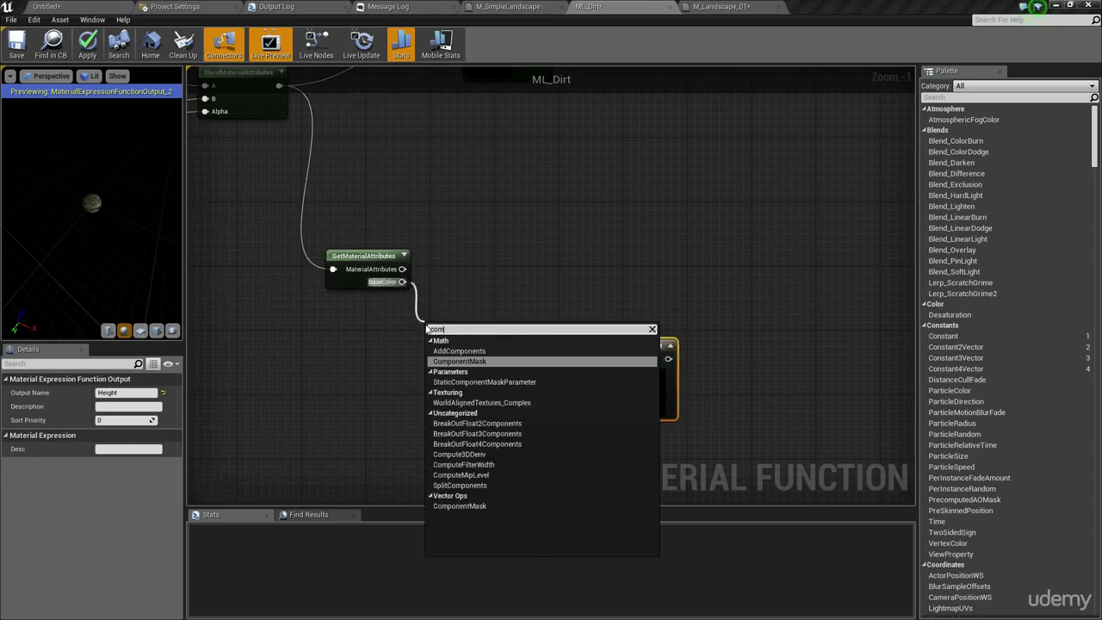
key("Return")
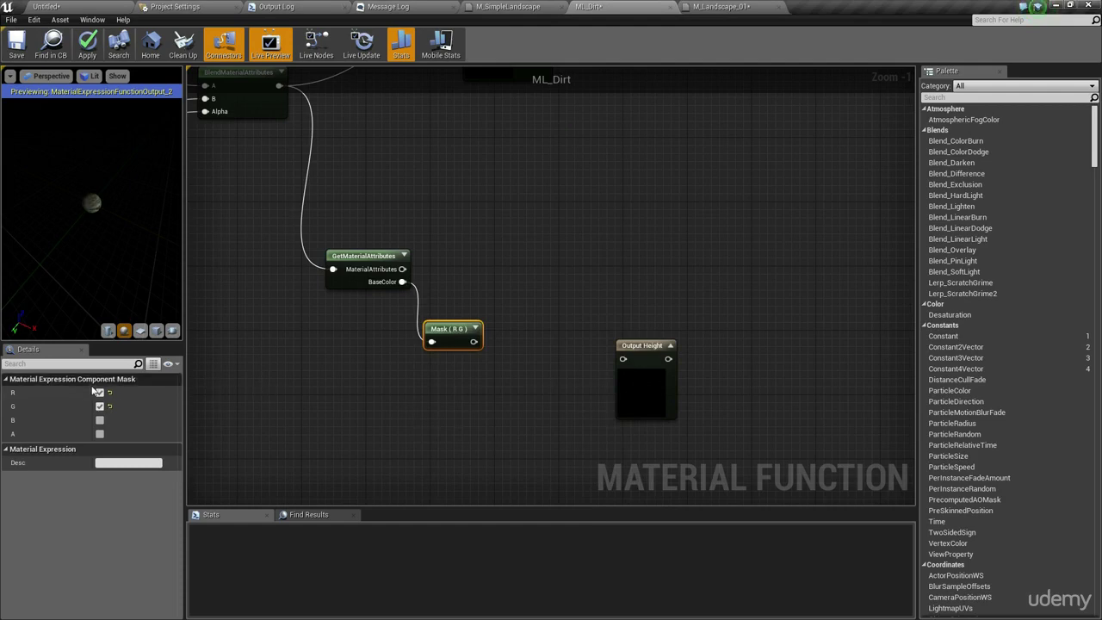
left_click(99, 393)
Step: Preview the Mask (G) node on the sphere, and space the Mask and Output Height nodes farther apart
right_click(465, 334)
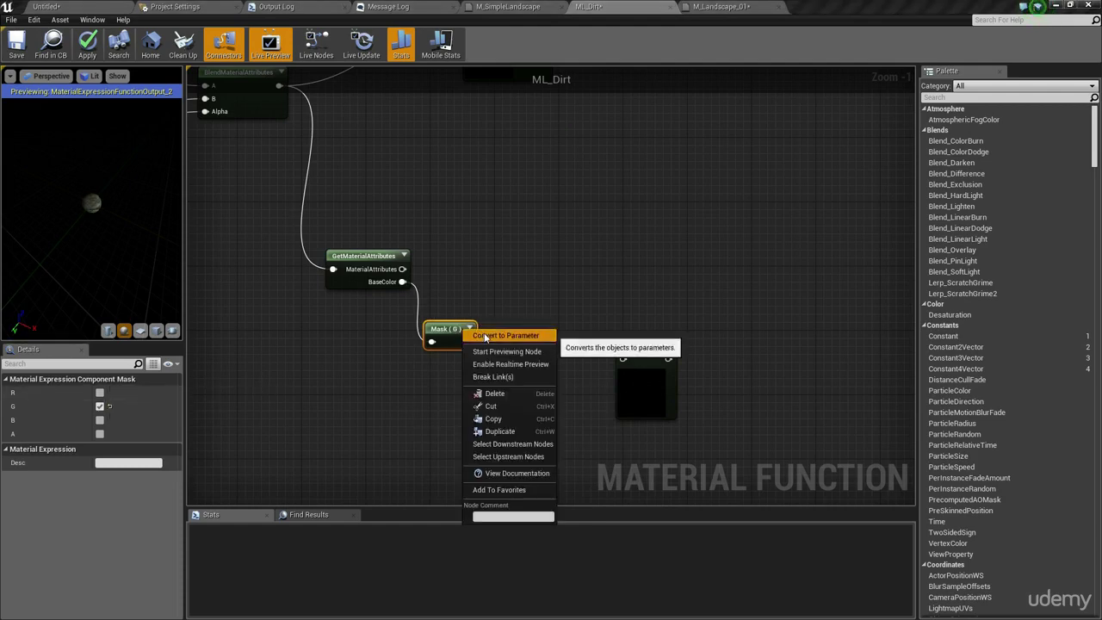
left_click(501, 349)
right_click_drag(621, 390, 489, 348)
left_click_drag(512, 344, 601, 320)
left_click(434, 349)
right_click_drag(88, 224, 88, 267)
left_click_drag(87, 224, 111, 196)
right_click_drag(409, 345, 515, 319)
left_click_drag(432, 281, 510, 266)
Step: Copy the Multiply, Clamp, Power and Lerp chain of the second roughness network and paste it below the Mask (G) node
right_click_drag(254, 365, 501, 322)
scroll(502, 324, "down", 7)
right_click_drag(405, 330, 656, 377)
scroll(593, 333, "up", 5)
left_click(539, 398)
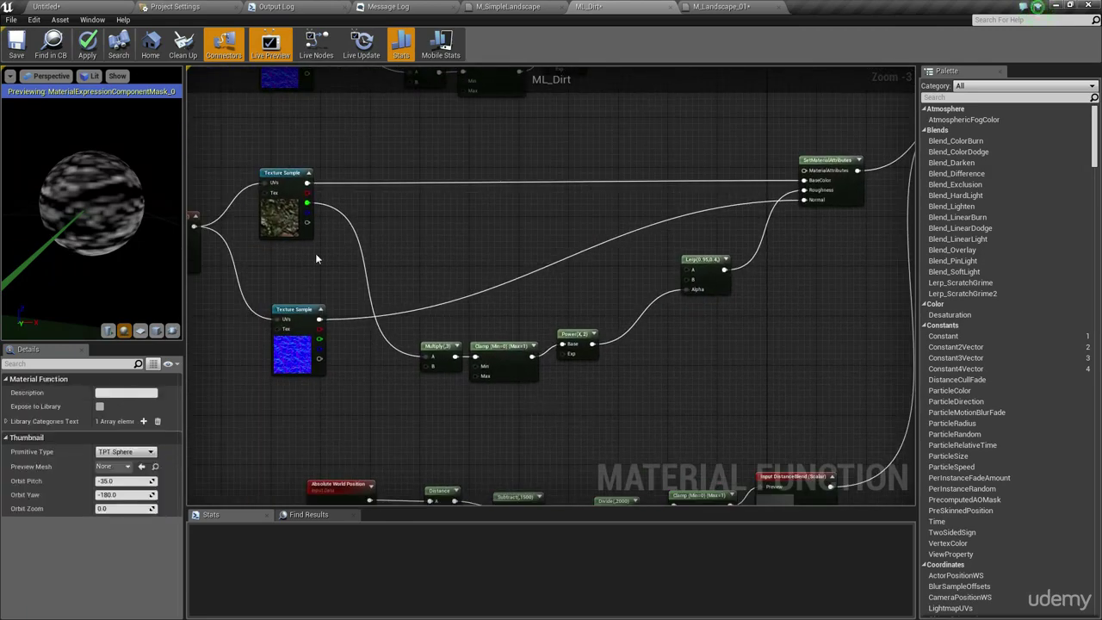
right_click_drag(660, 331, 542, 416)
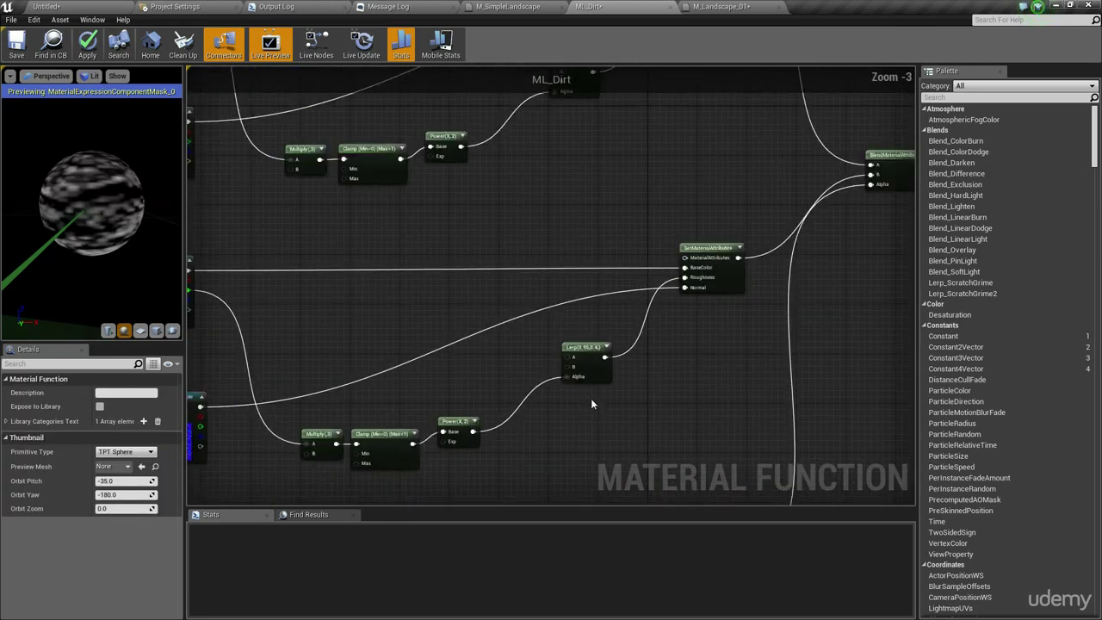
right_click_drag(613, 457, 679, 377)
left_click_drag(680, 396, 383, 262)
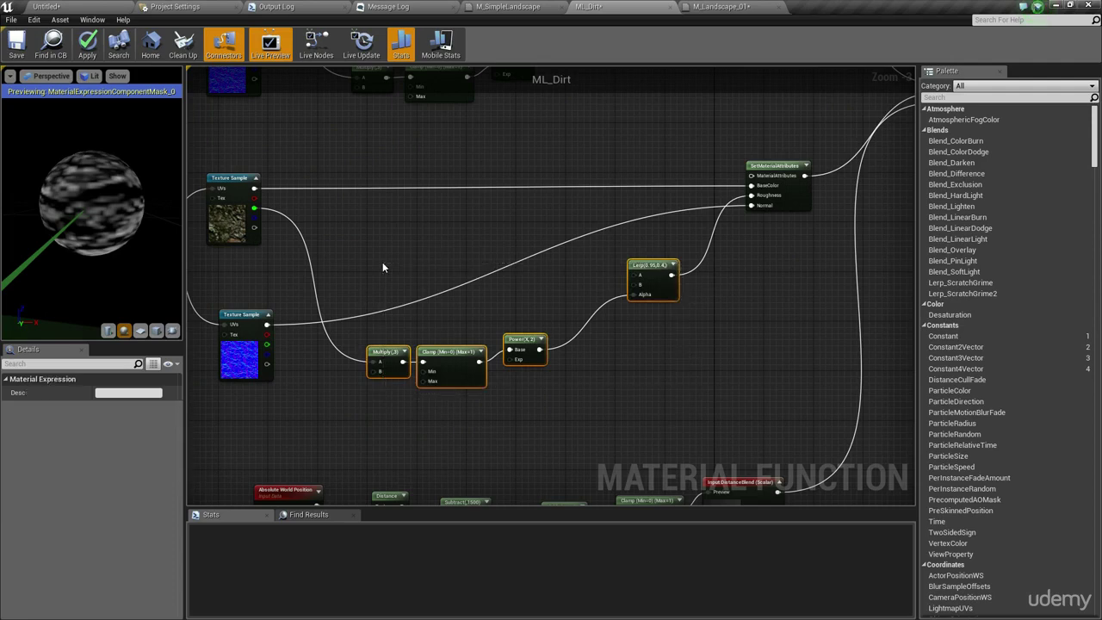
right_click_drag(633, 332, 590, 396)
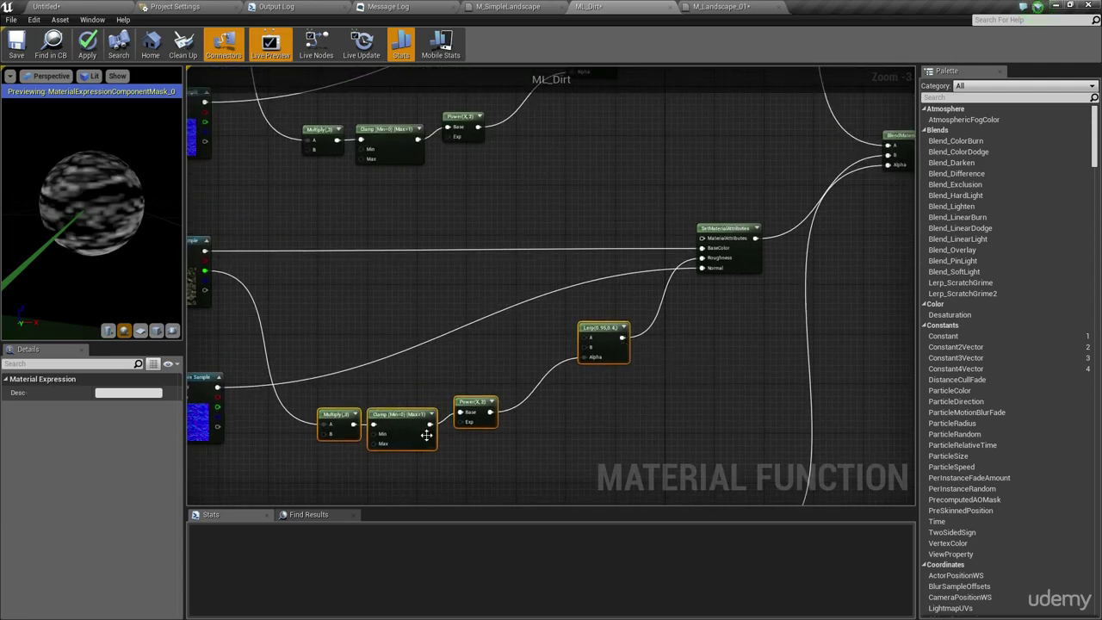
right_click_drag(535, 381, 520, 316)
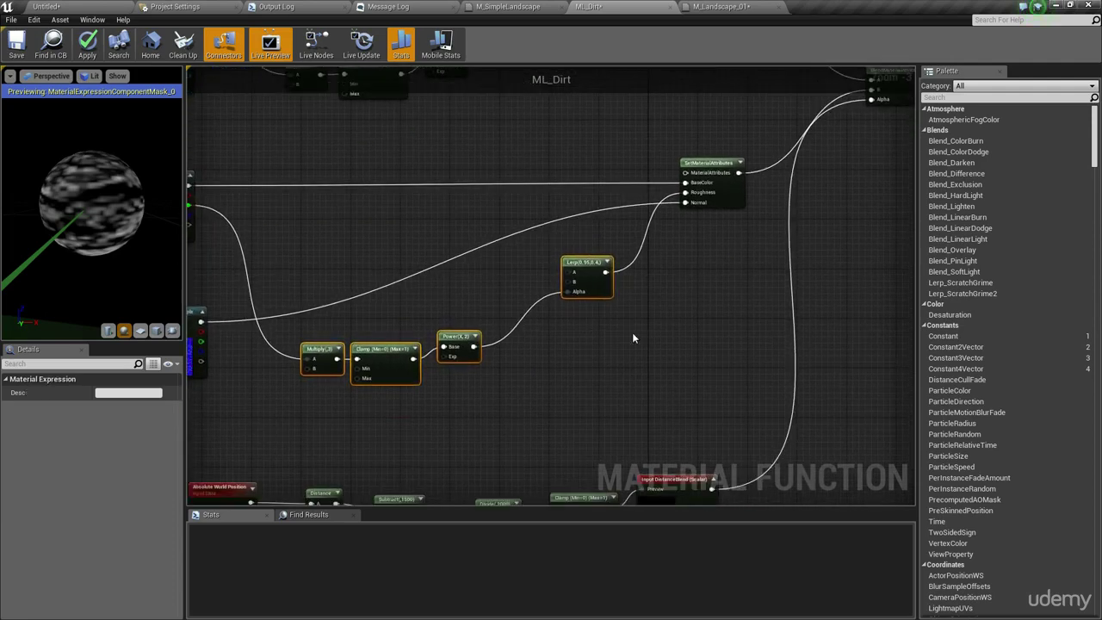
right_click_drag(732, 334, 199, 332)
right_click_drag(633, 377, 599, 350)
key("ctrl+v")
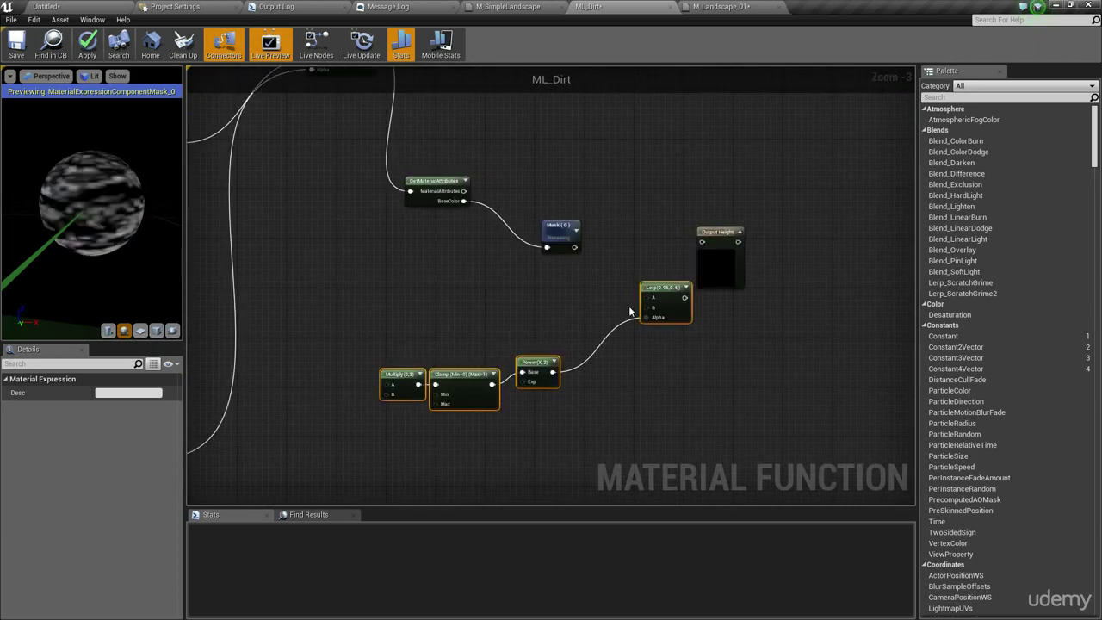
Step: Connect the Mask (G) output to the A input of the pasted Multiply node
right_click_drag(698, 313, 596, 344)
left_click(383, 345)
left_click_drag(284, 420, 360, 234)
right_click_drag(476, 260, 413, 254)
left_click(414, 255)
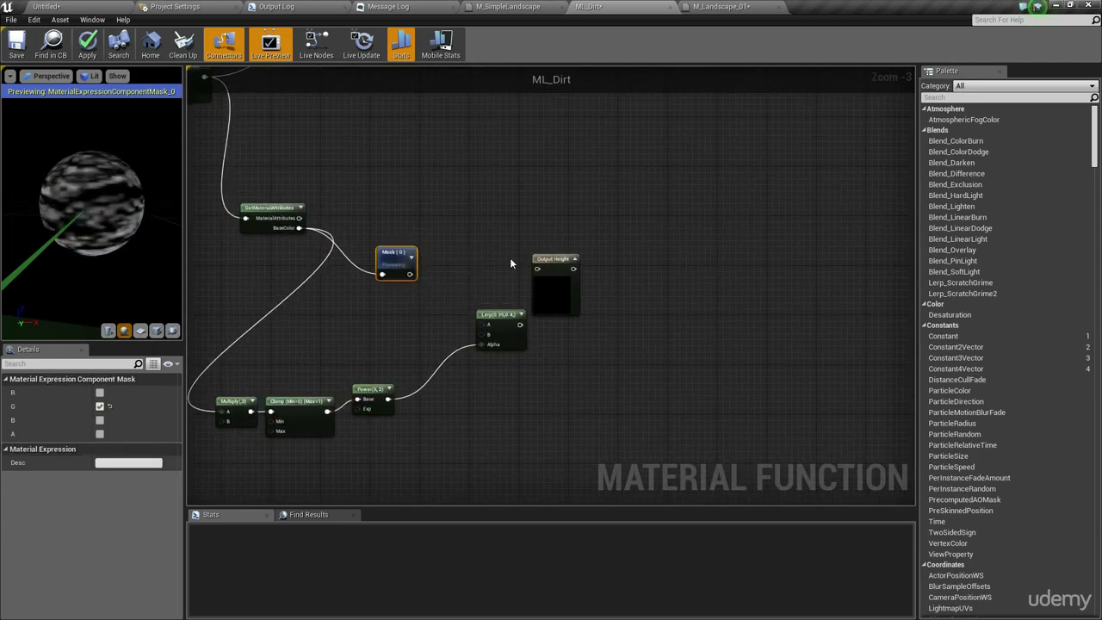
right_click_drag(356, 283, 445, 297)
left_click(445, 297)
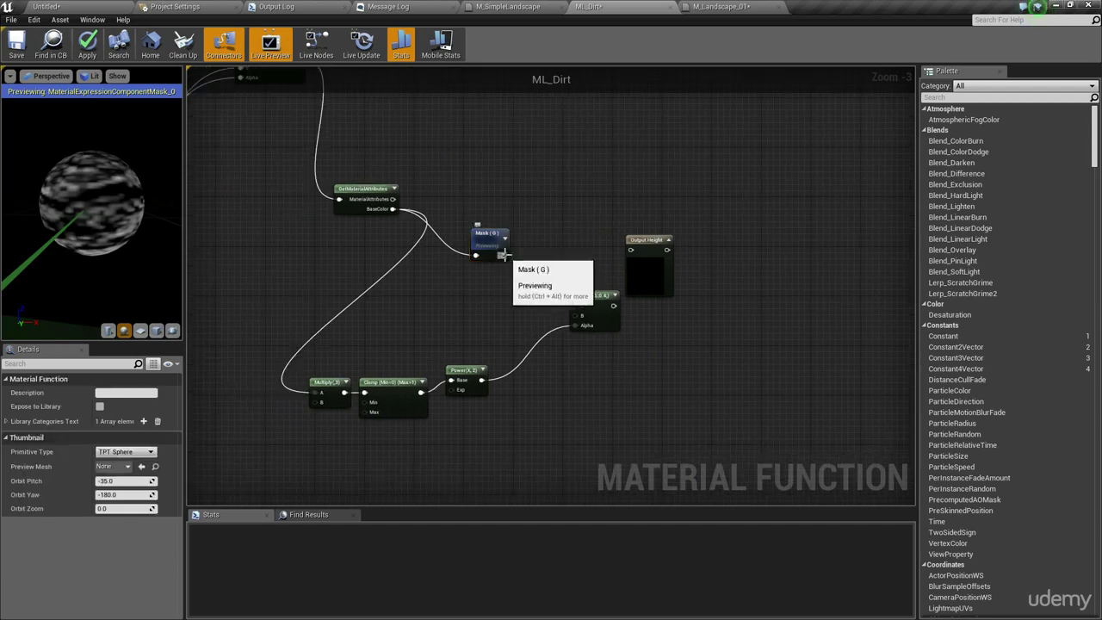
left_click_drag(504, 255, 320, 395)
Step: Move Output Height farther away and place the pasted node chain directly after the Mask (G) node
right_click_drag(763, 317, 620, 310)
right_click_drag(540, 384, 589, 305)
left_click_drag(561, 199, 821, 218)
left_click(625, 385)
left_click_drag(624, 372, 211, 237)
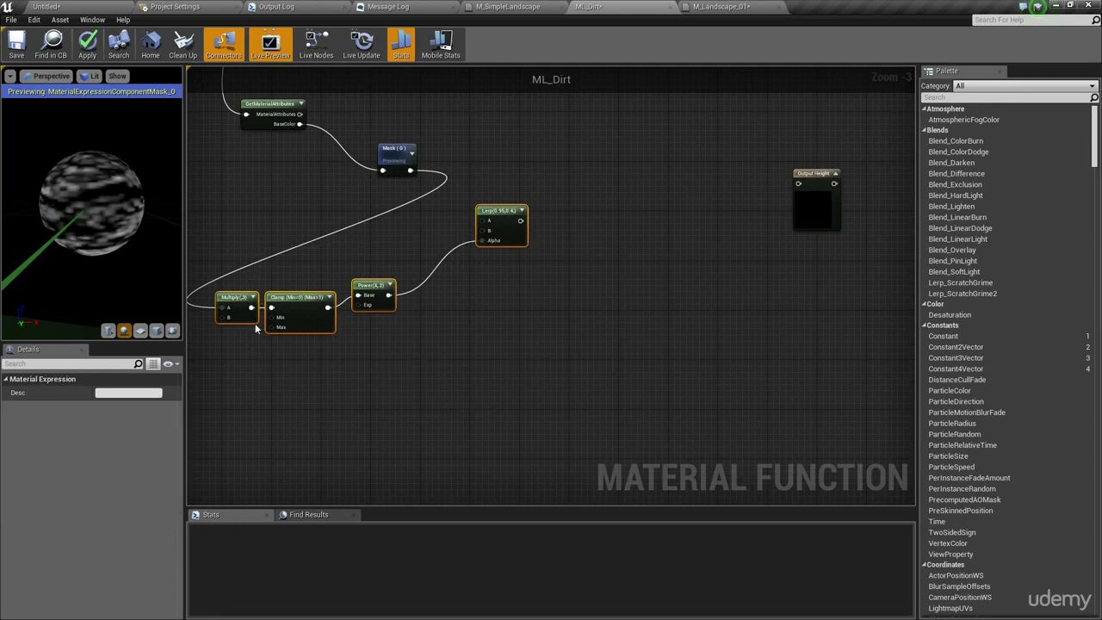
left_click_drag(258, 319, 474, 182)
left_click(496, 226)
right_click_drag(508, 237, 440, 341)
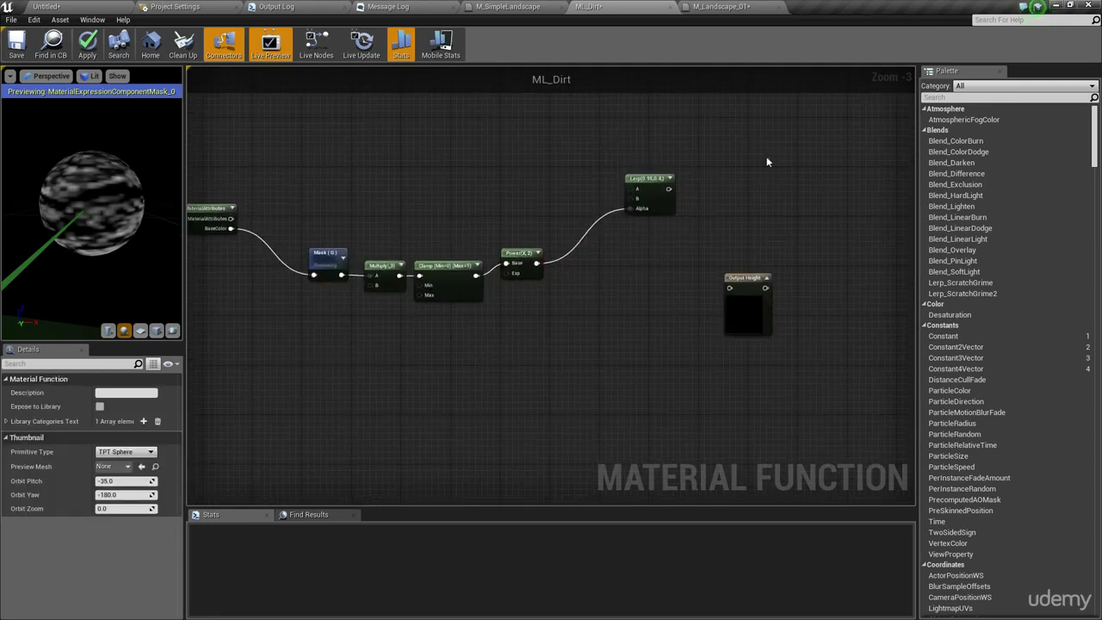
Step: Delete the pasted Lerp node and preview the pasted Power node on the sphere
left_click_drag(642, 185, 610, 223)
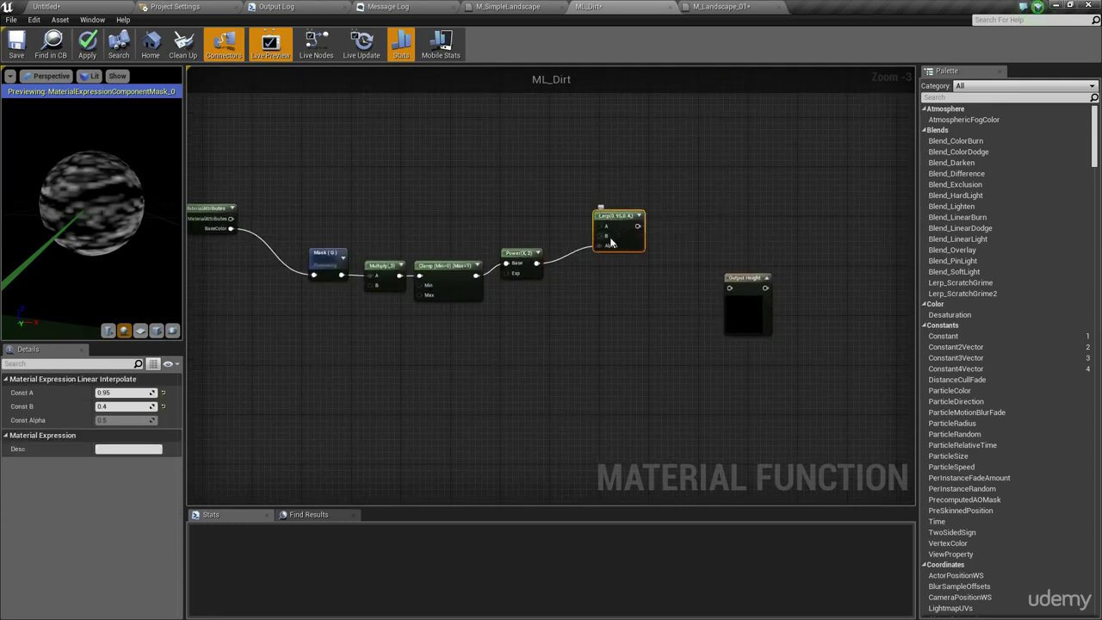
key("Delete")
left_click(517, 254)
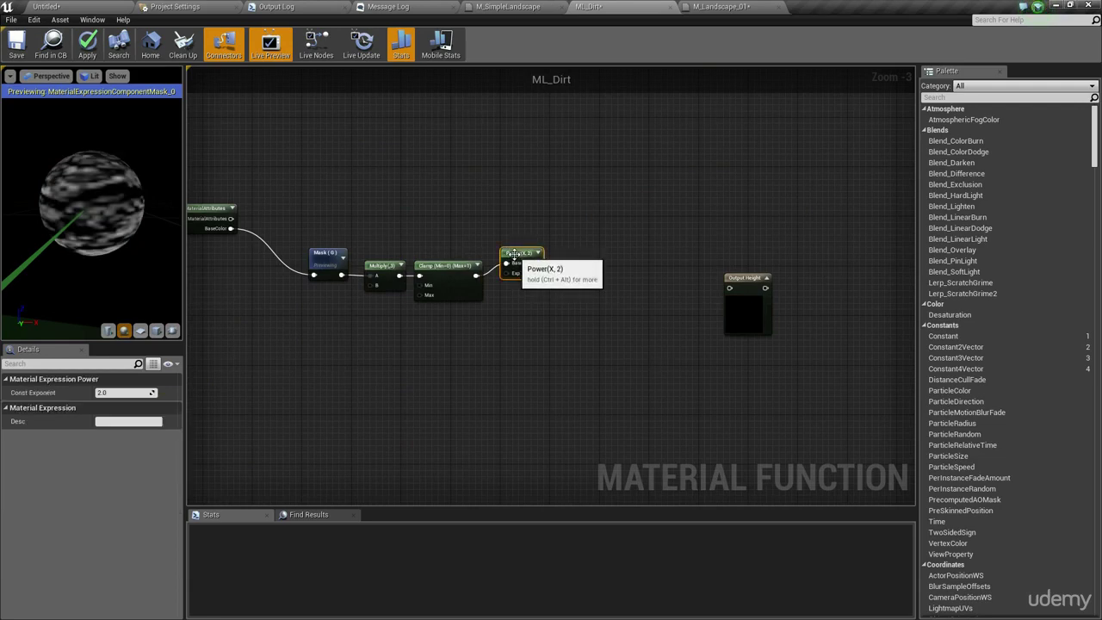
right_click_drag(531, 229, 544, 249)
right_click(521, 276)
left_click(560, 287)
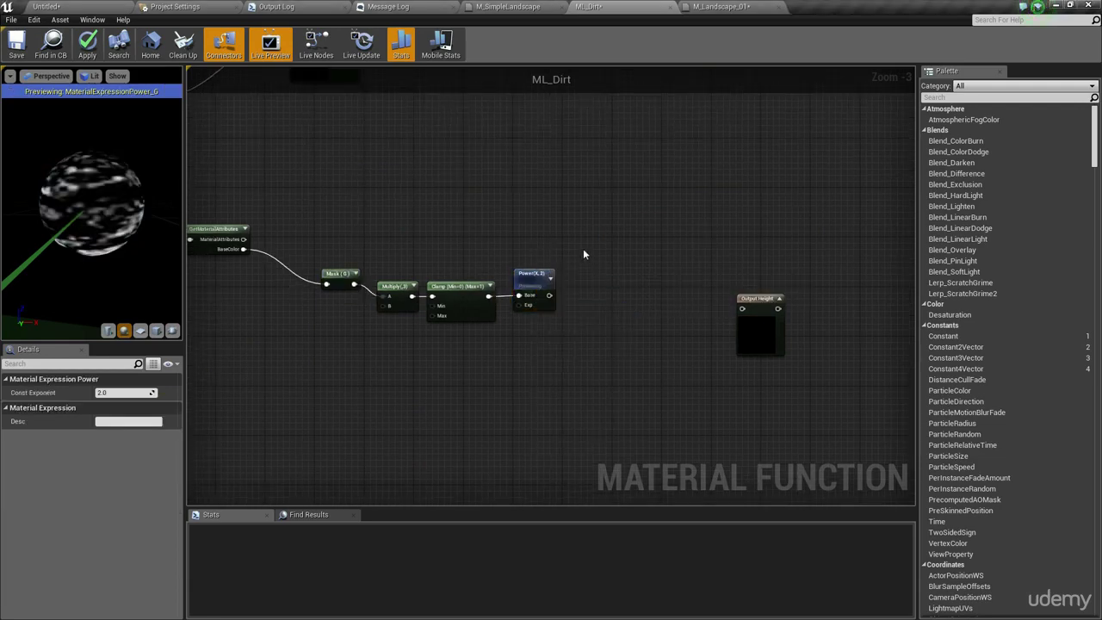
left_click(583, 248)
left_click_drag(147, 239, 178, 258)
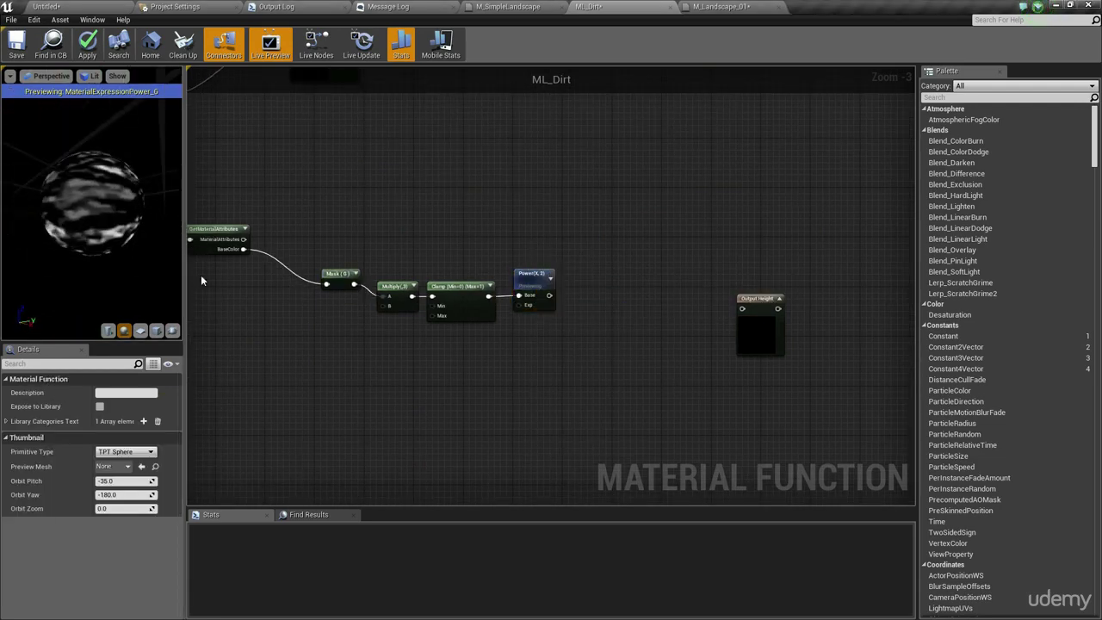
Step: Test exponents 2.2, 1, 2 and 1.2 on the pasted Power node, settle on 1.1, and inspect the preview sphere
scroll(410, 301, "up", 3)
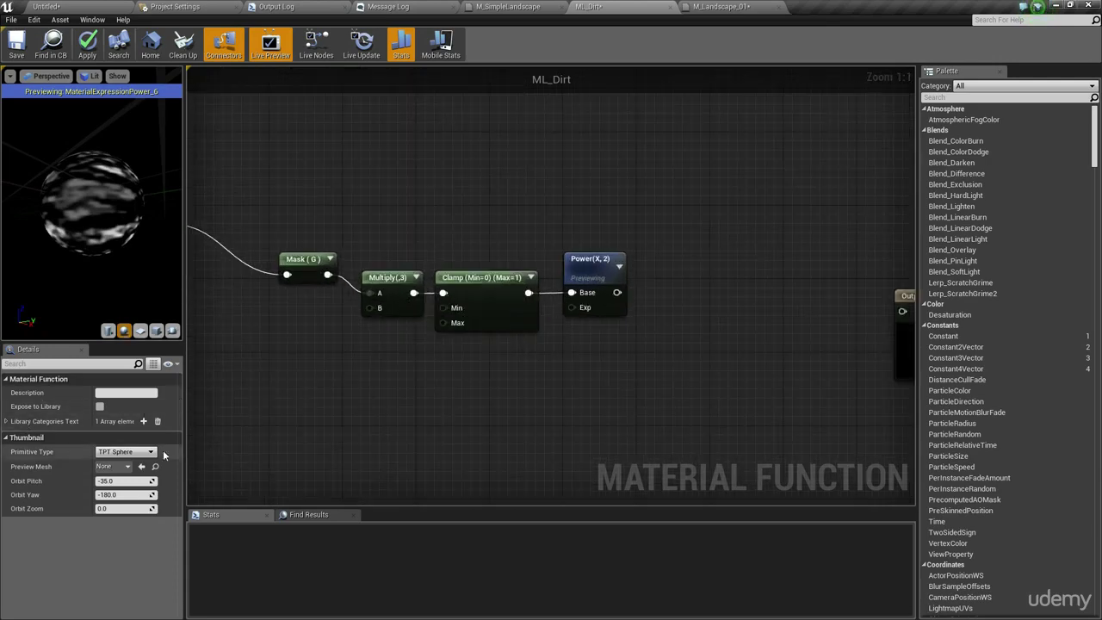
left_click(598, 273)
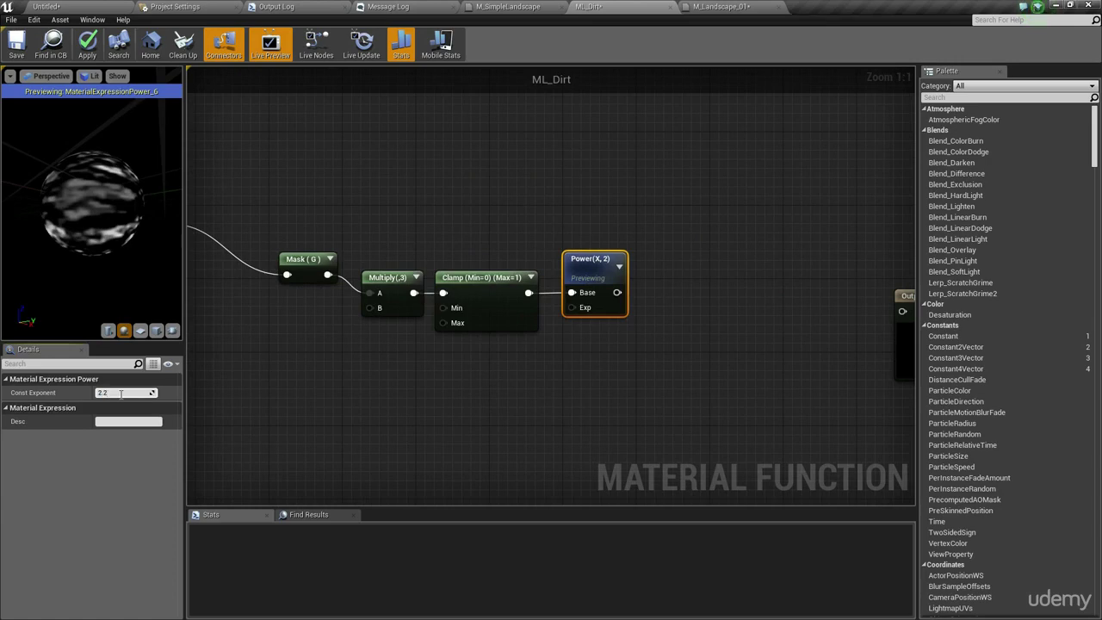
key("Return")
type("1")
key("Return")
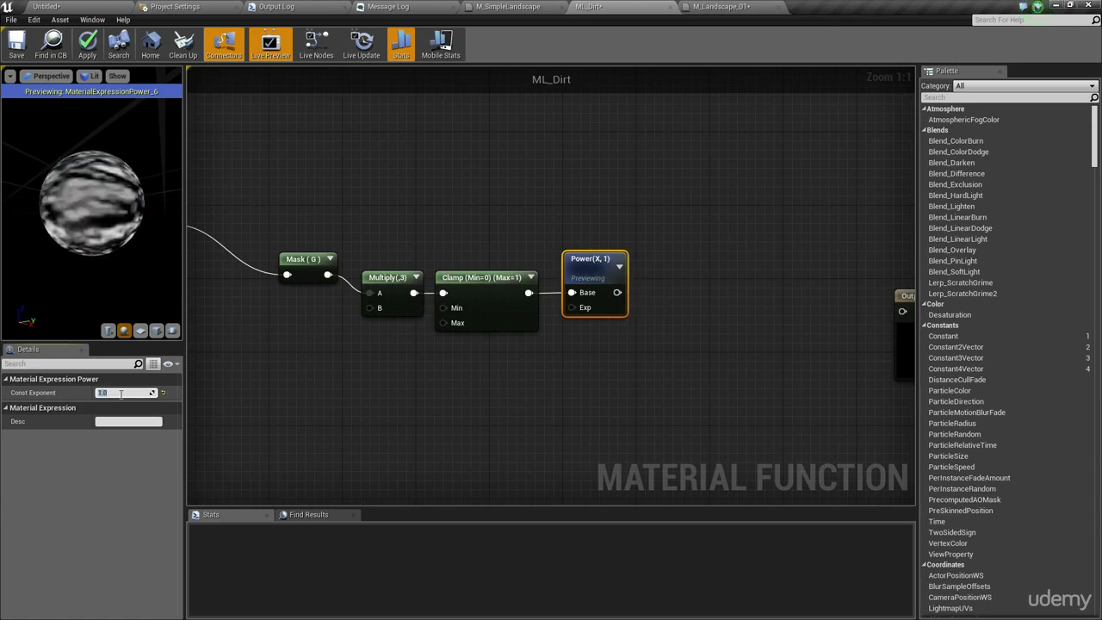
type("2")
key("Return")
type("1.2")
key("Return")
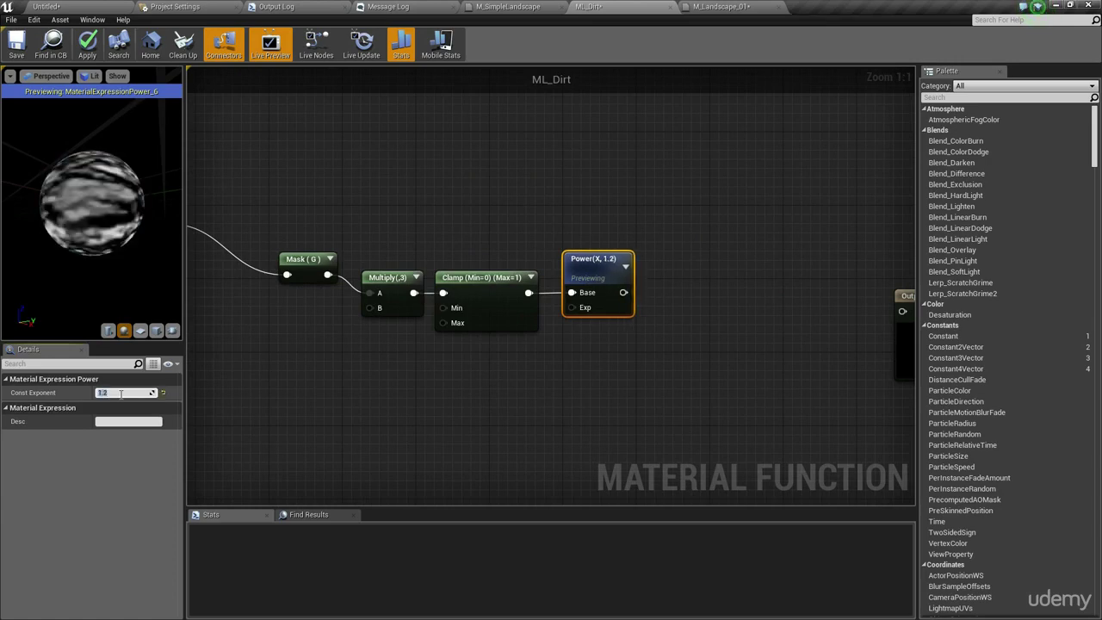
type("1.1")
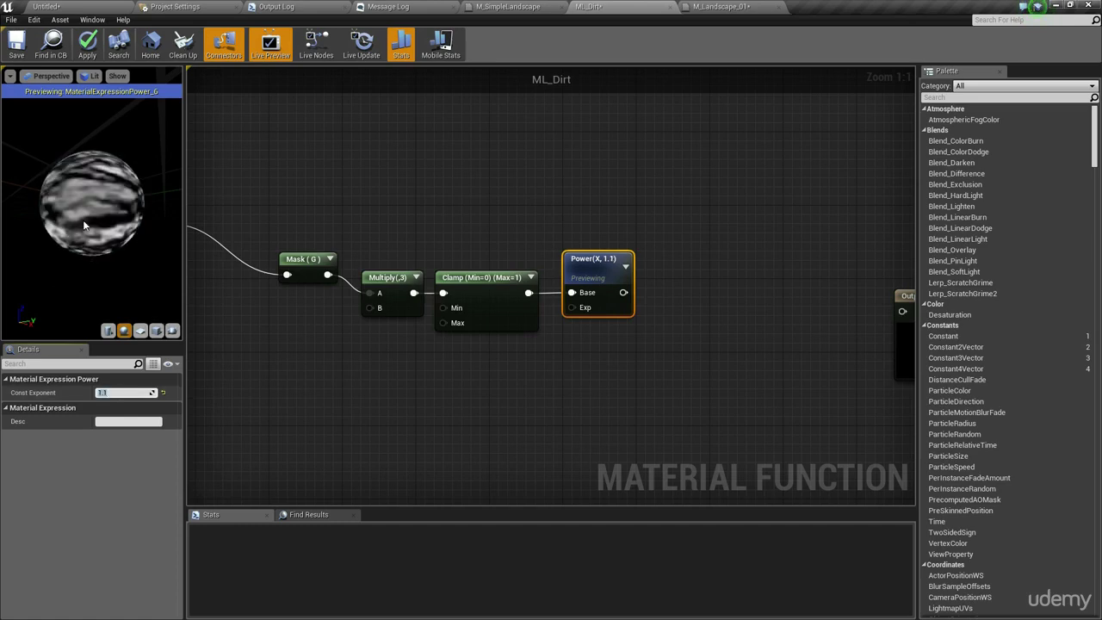
key("Return")
left_click_drag(104, 207, 164, 203)
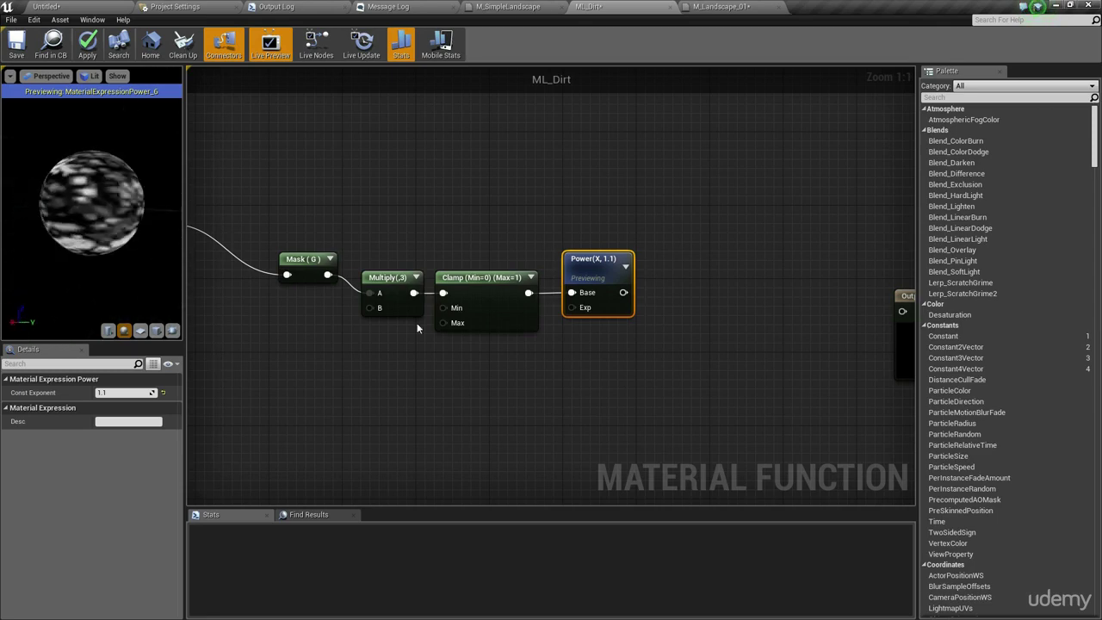
left_click(573, 383)
right_click_drag(574, 384, 491, 370)
right_click_drag(381, 175, 555, 218)
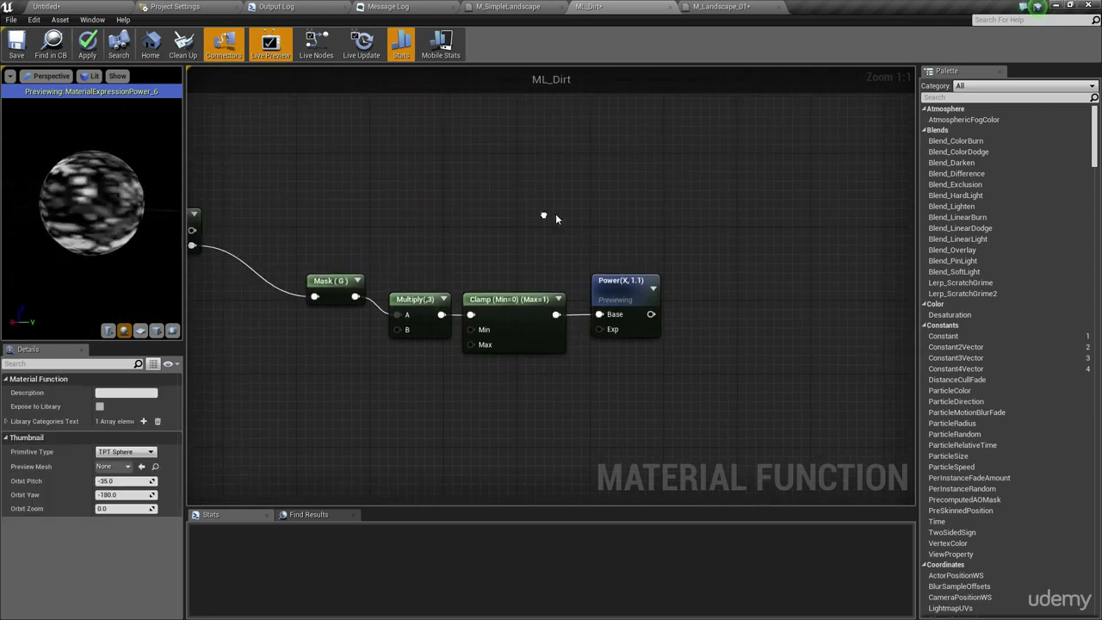
Step: Set the constant exponent of the Power node in the height chain to 1.25
scroll(556, 218, "down", 2)
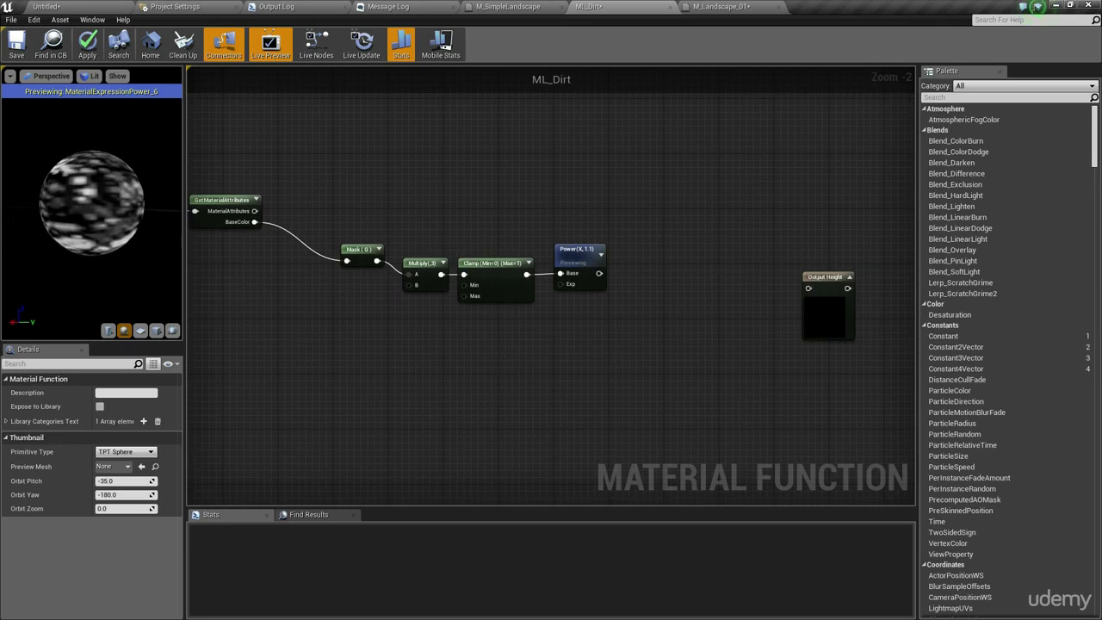
right_click_drag(696, 199, 586, 208)
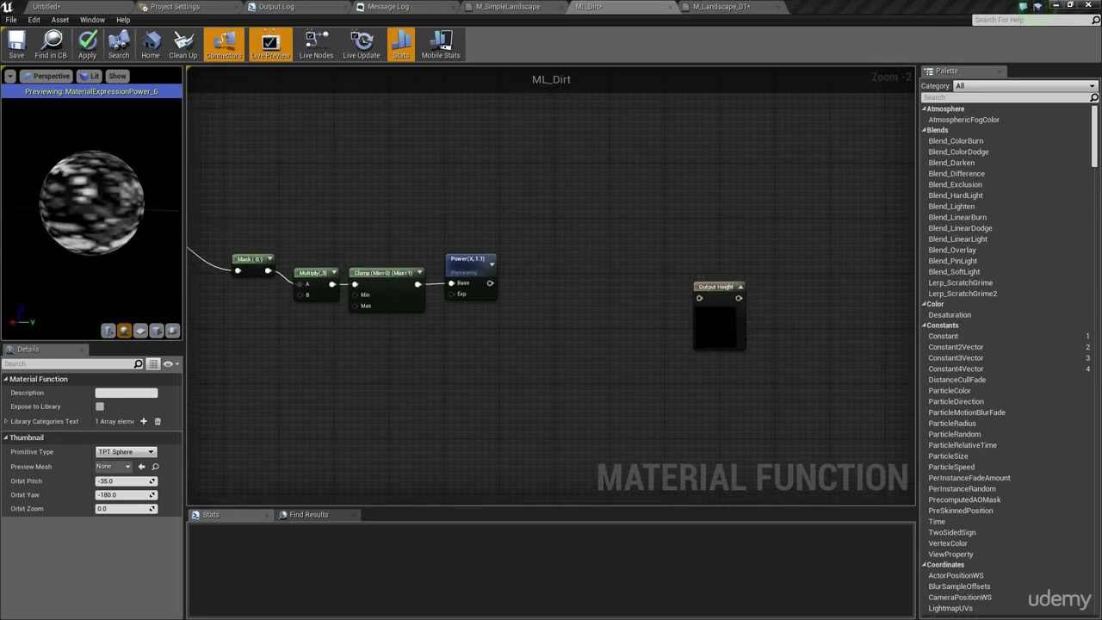
left_click(463, 270)
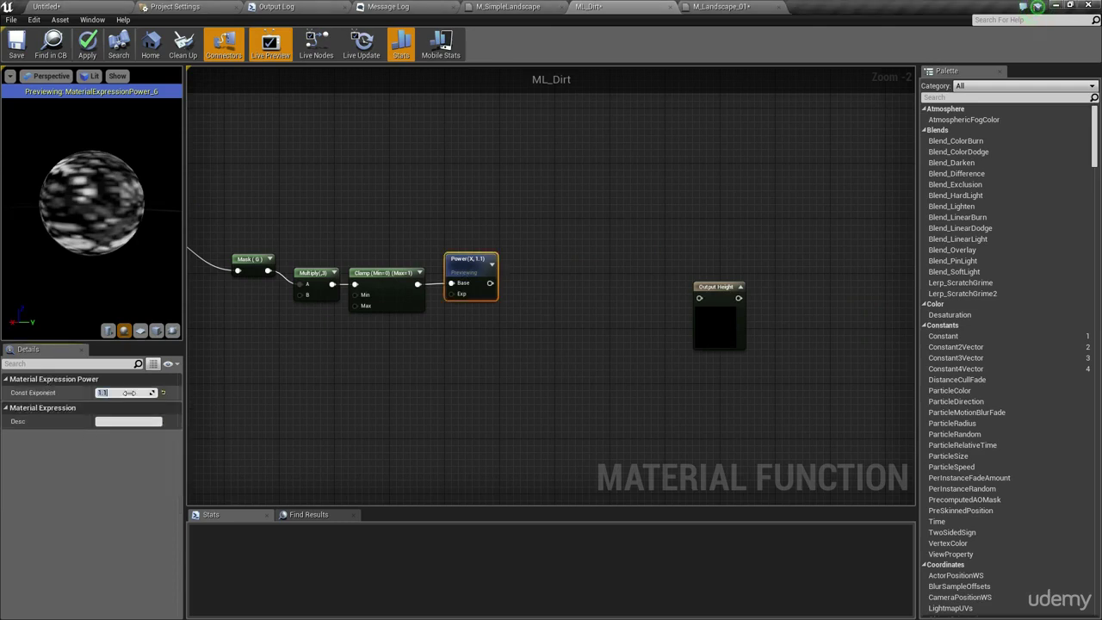
type("1.25")
key("Return")
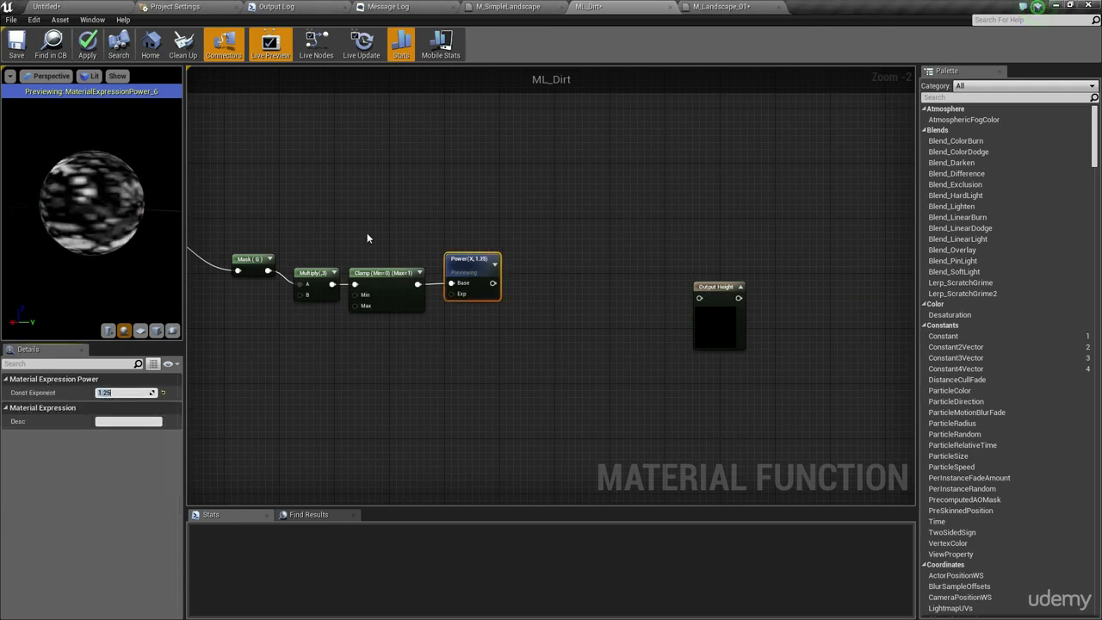
left_click(753, 265)
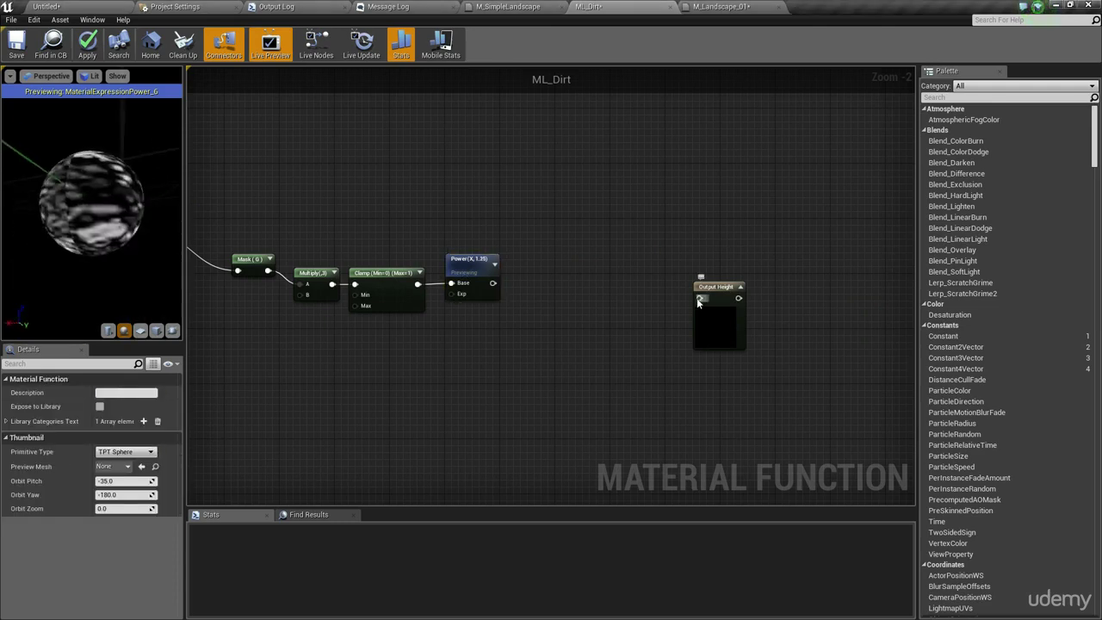
Step: Connect the Power node's output to the Output Height input and move Output Height closer to the Power node
left_click_drag(697, 298, 492, 283)
left_click_drag(710, 326, 600, 319)
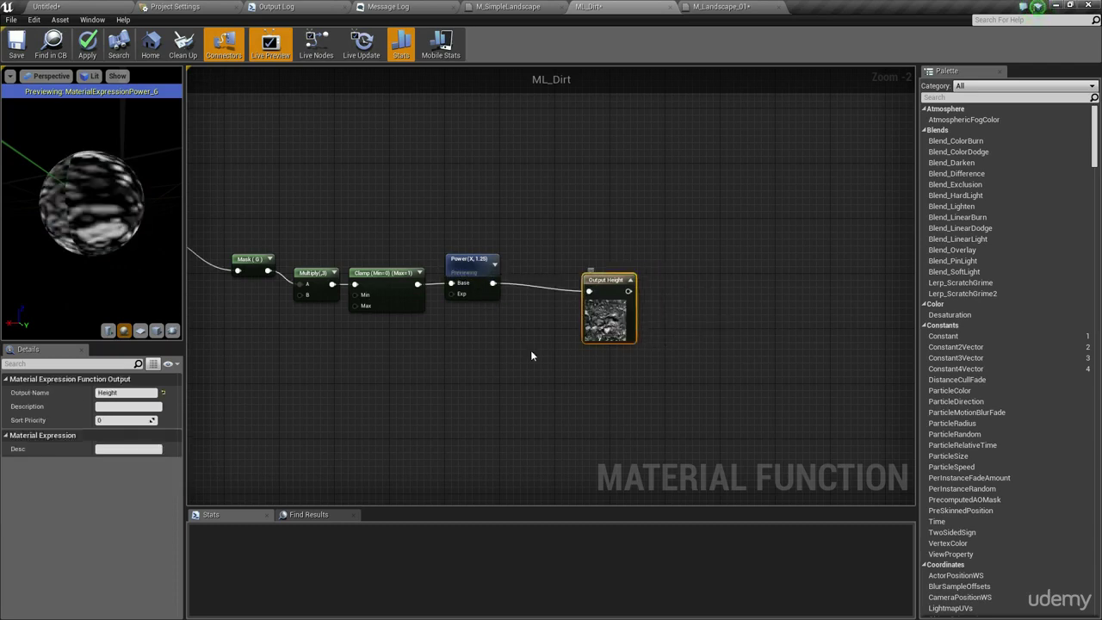
left_click(531, 355)
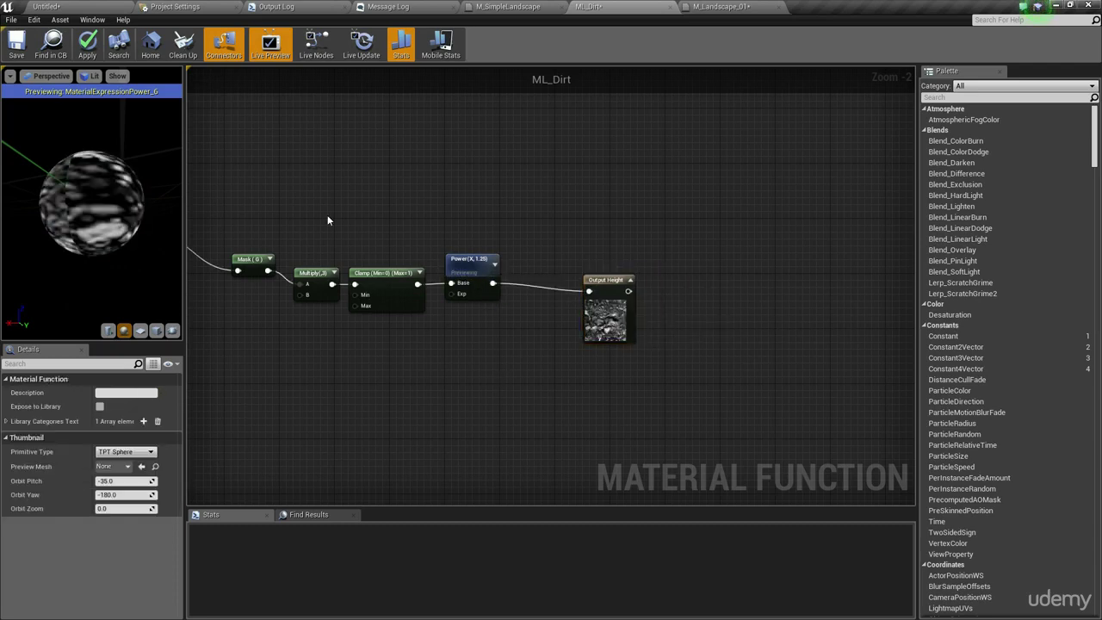
Step: Apply the changes to the ML_Dirt material function and save it
left_click(87, 43)
right_click_drag(331, 149, 493, 289)
left_click(17, 43)
scroll(494, 289, "down", 3)
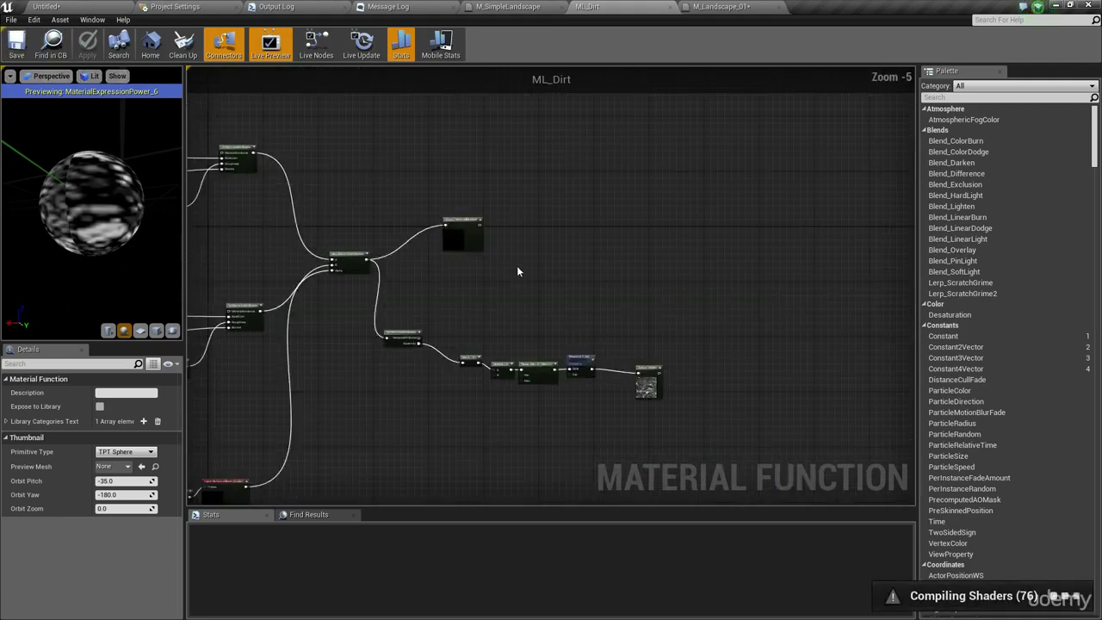
scroll(438, 296, "down", 2)
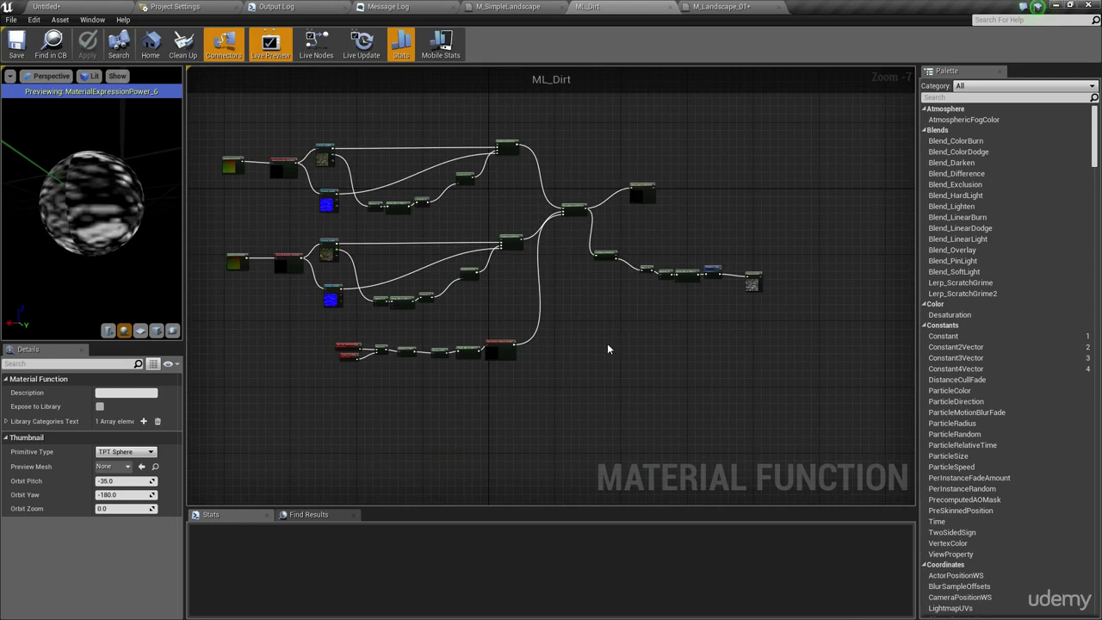
scroll(731, 239, "up", 2)
right_click_drag(639, 251, 733, 244)
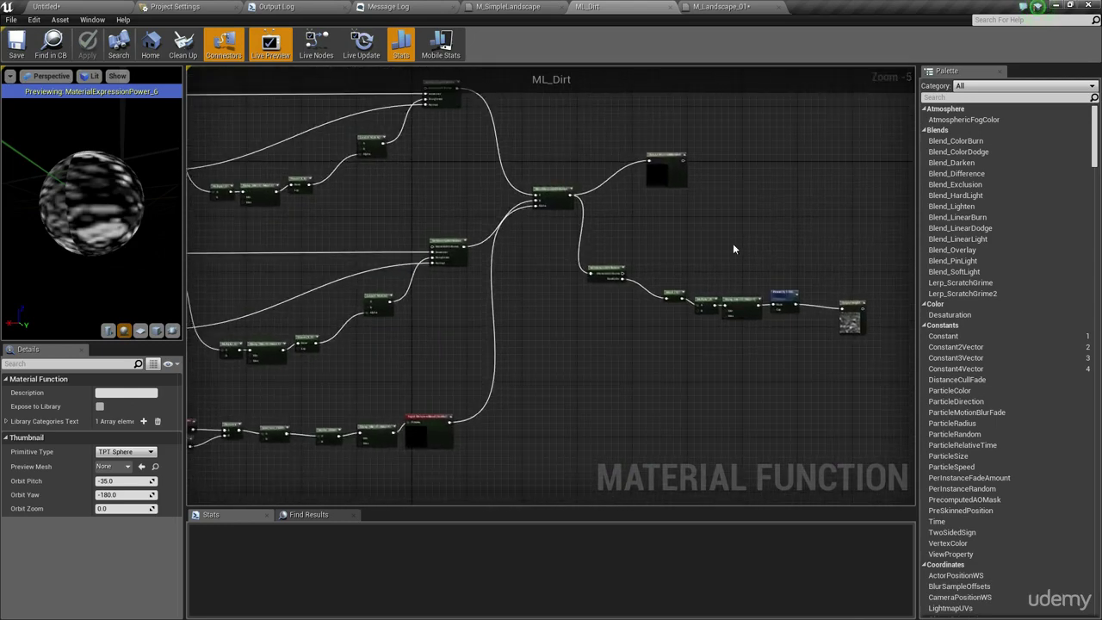
scroll(733, 245, "down", 2)
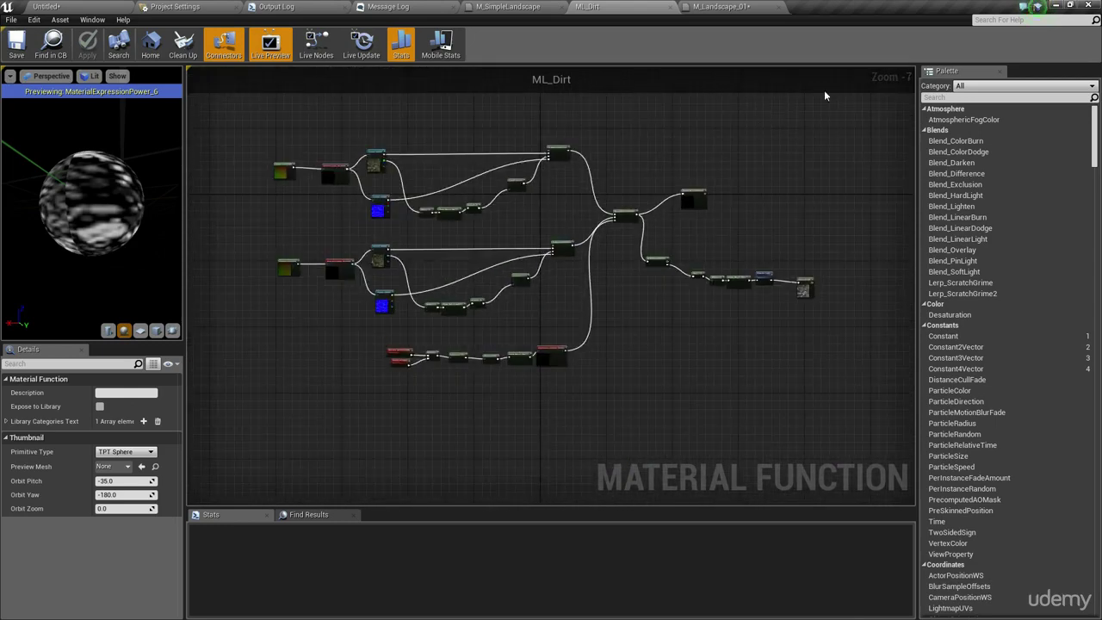